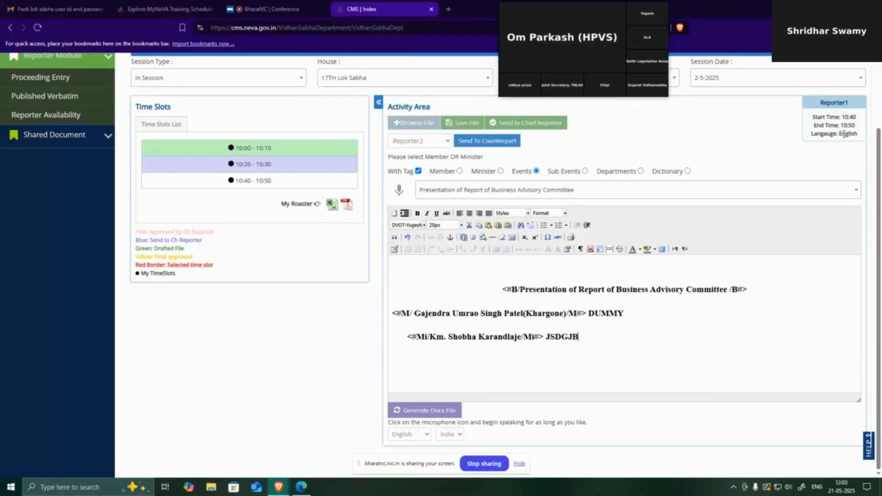
Log out of the Reporter1 account, leaving the proceeding entry page without saving its changes
{"action": "left_click_drag", "start_coordinate": [880, 145], "coordinate": [879, 74]}
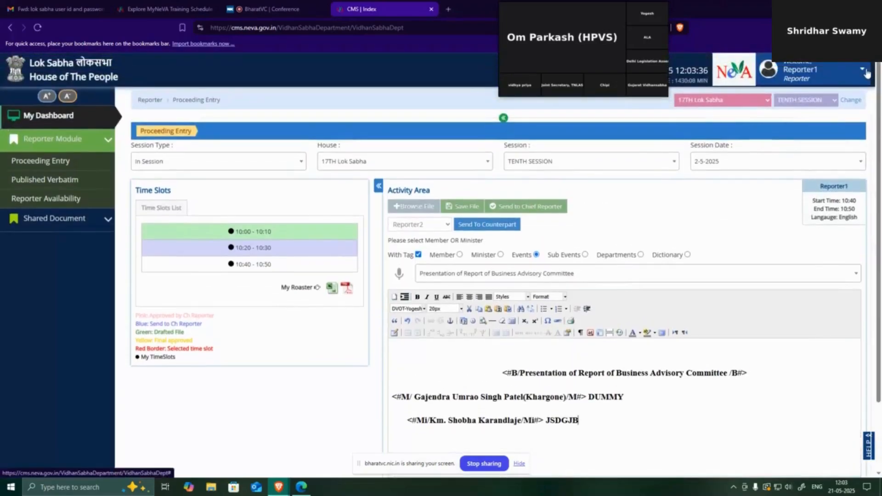
{"action": "left_click", "coordinate": [830, 80]}
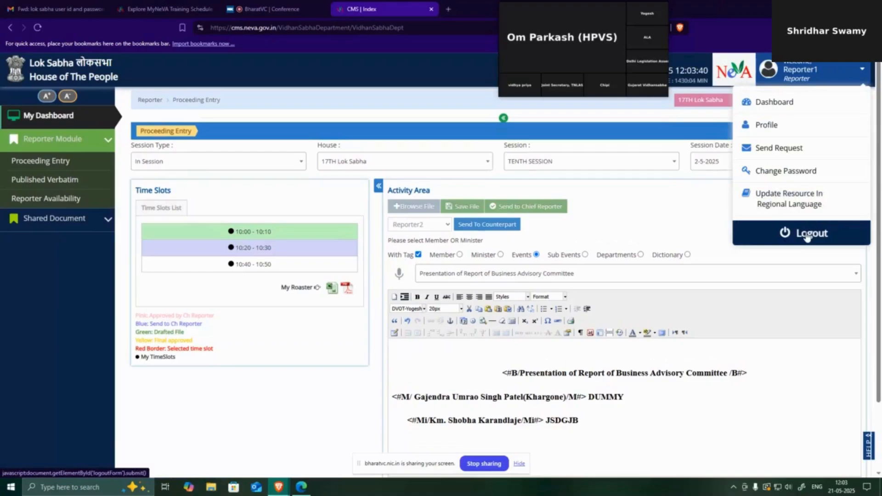
{"action": "scroll", "coordinate": [503, 353], "scroll_direction": "down", "scroll_amount": 2}
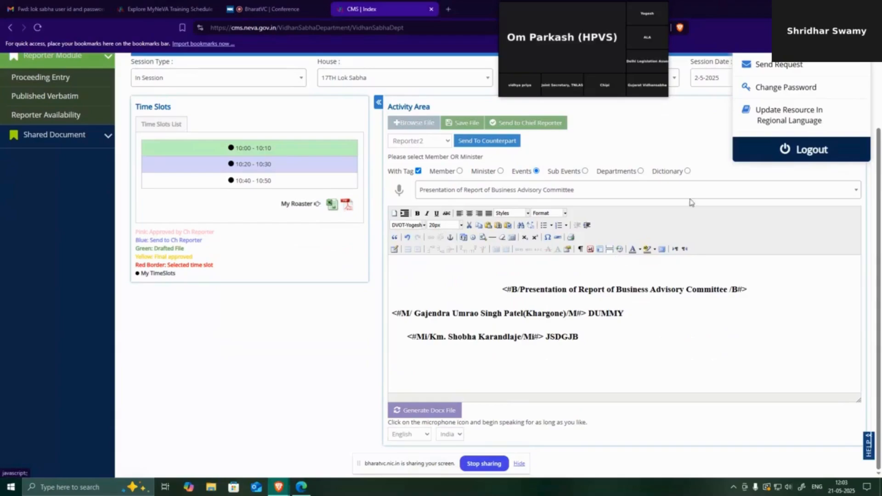
{"action": "left_click", "coordinate": [814, 150]}
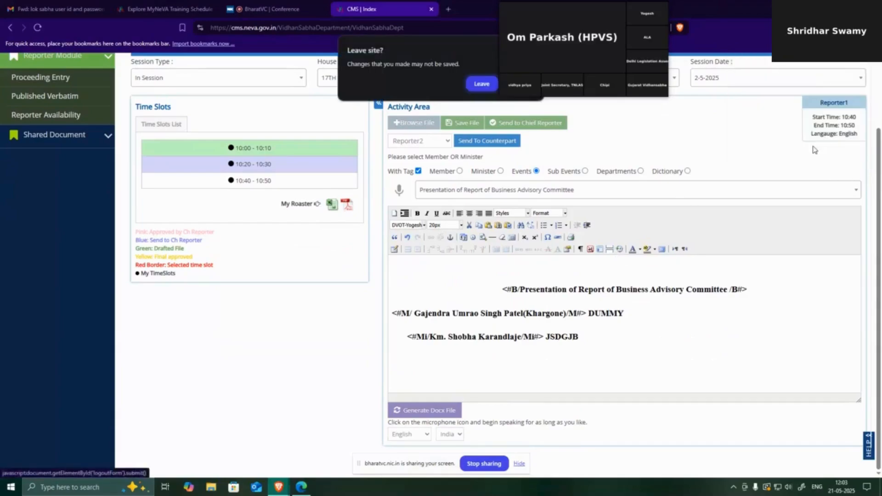
{"action": "left_click", "coordinate": [480, 84]}
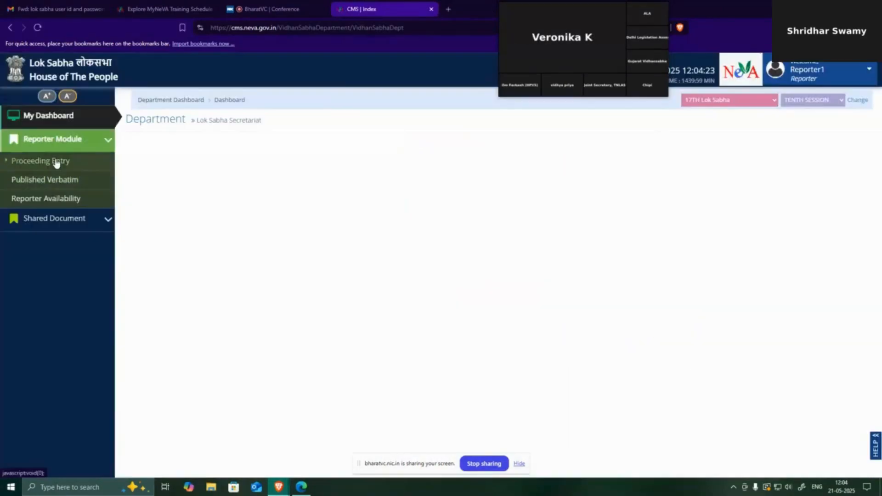
Open file creation for the meeting of session date 2-5-2025 in Proceeding Entry
{"action": "left_click", "coordinate": [57, 162]}
{"action": "left_click", "coordinate": [777, 165]}
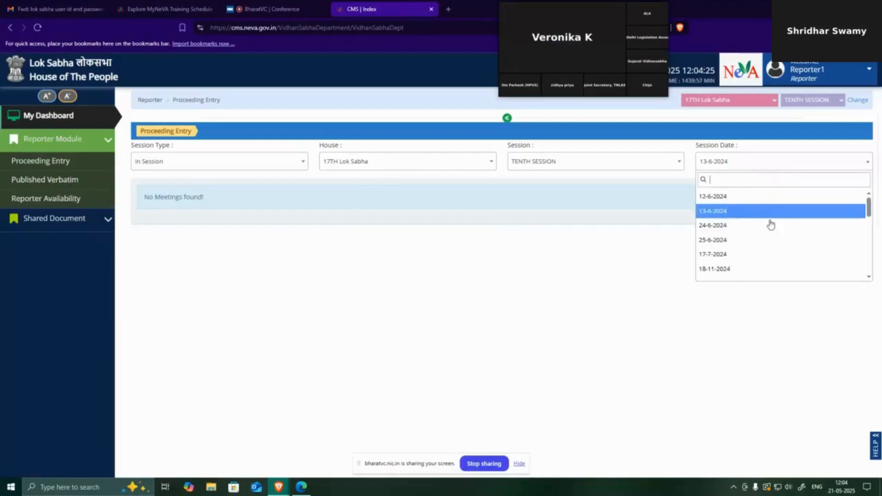
{"action": "scroll", "coordinate": [768, 243], "scroll_direction": "down", "scroll_amount": 10}
{"action": "left_click", "coordinate": [721, 267]}
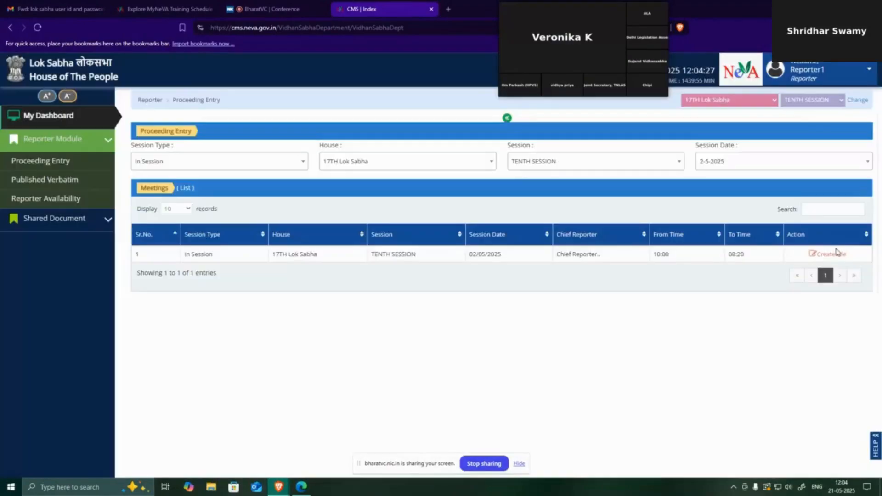
{"action": "left_click", "coordinate": [828, 253]}
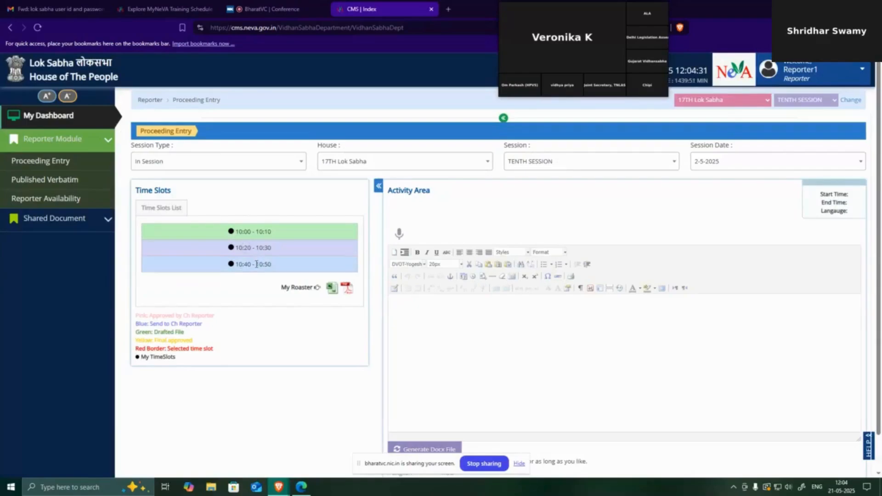
Fill the 10:40 - 10:50 slot with the tagged Presentation of Report of Business Advisory Committee text and save the file
{"action": "left_click", "coordinate": [257, 264]}
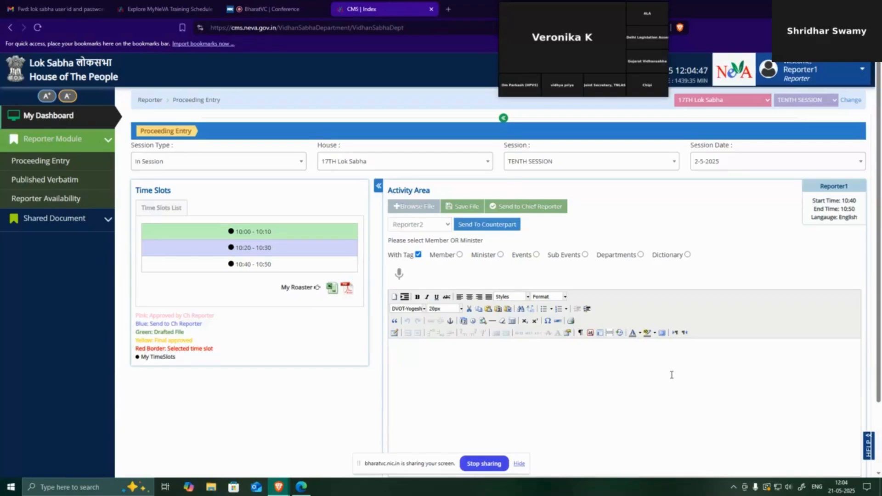
{"action": "scroll", "coordinate": [625, 391], "scroll_direction": "down", "scroll_amount": 2}
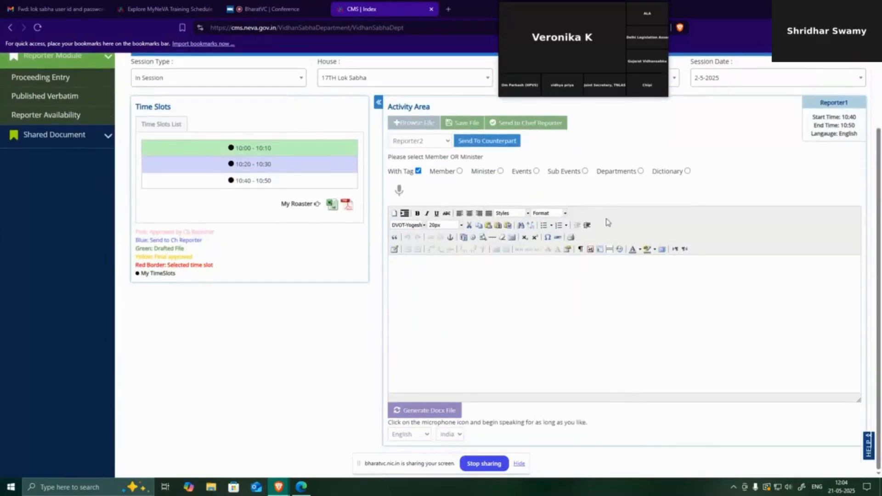
{"action": "left_click", "coordinate": [621, 253]}
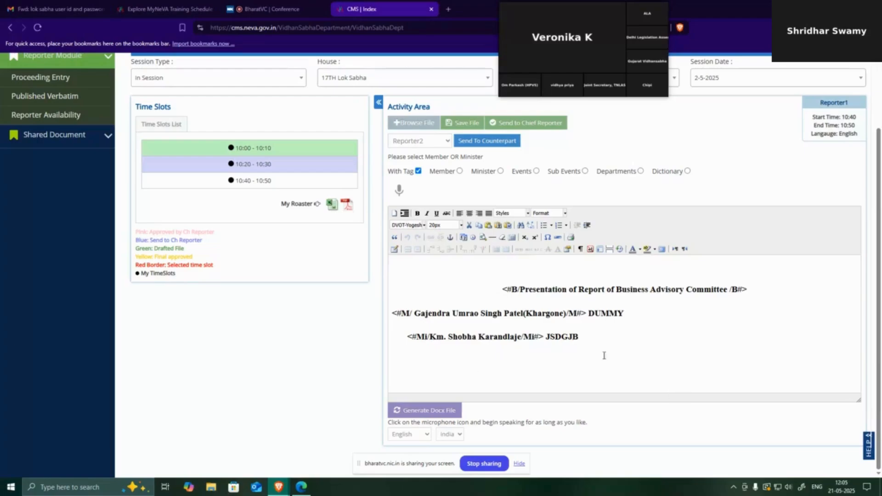
{"action": "left_click", "coordinate": [495, 293]}
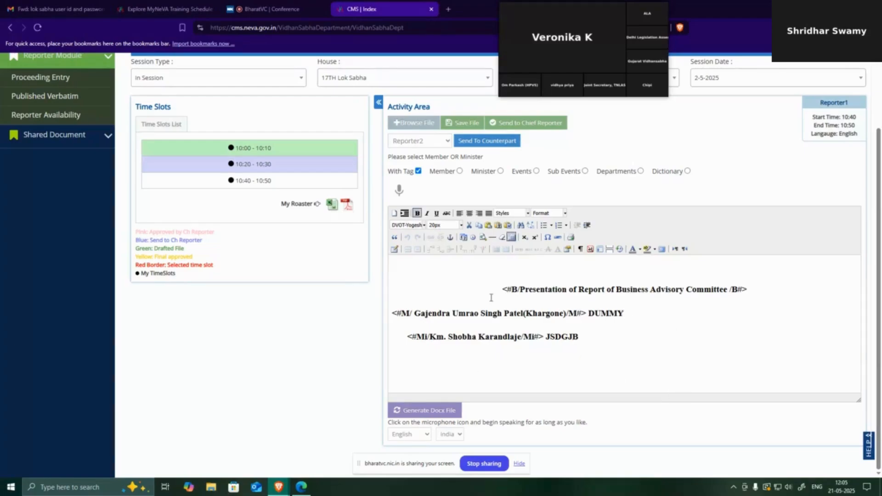
{"action": "left_click", "coordinate": [470, 132]}
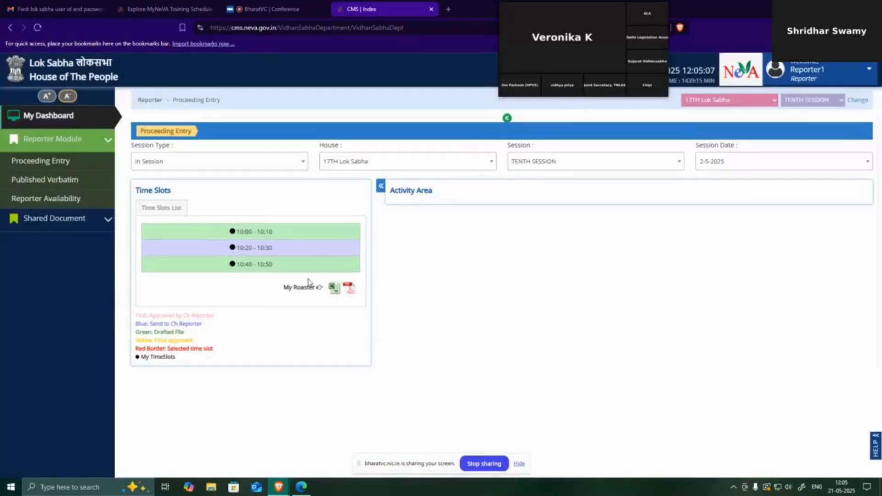
Reopen the drafted 10:40 - 10:50 slot and send its file to the Chief Reporter
{"action": "left_click", "coordinate": [264, 265]}
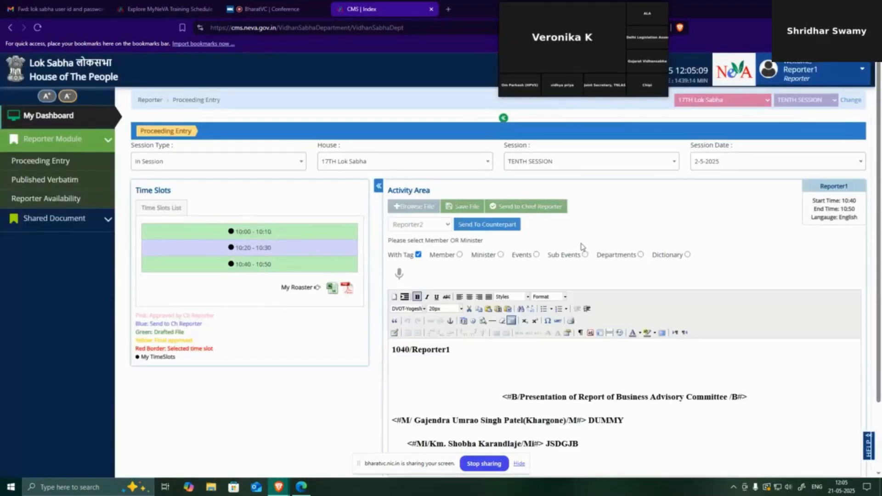
{"action": "left_click", "coordinate": [533, 211]}
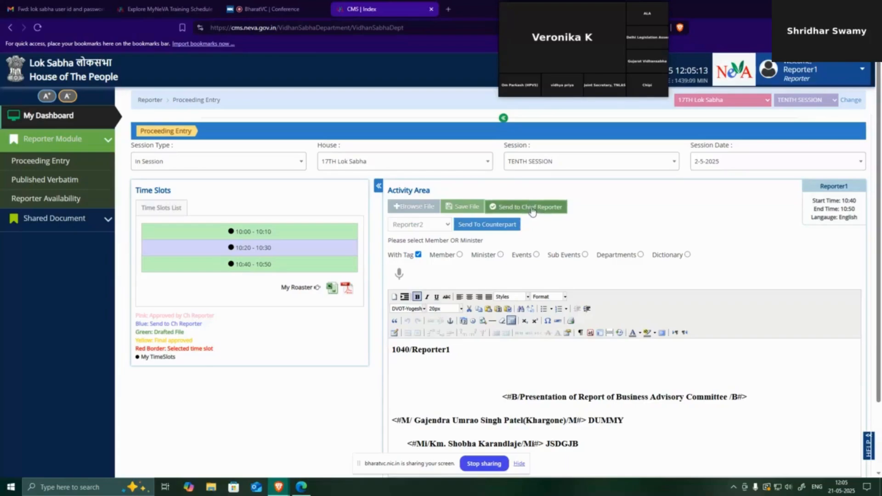
{"action": "left_click", "coordinate": [553, 117]}
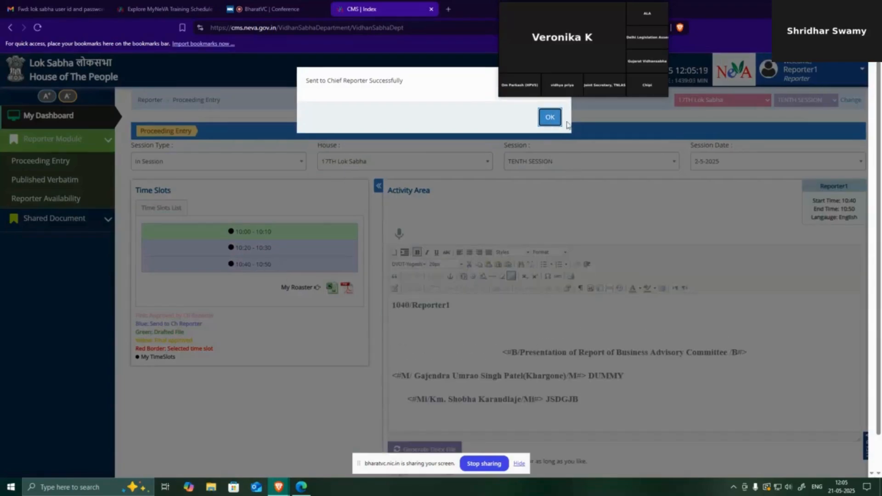
{"action": "left_click", "coordinate": [556, 125]}
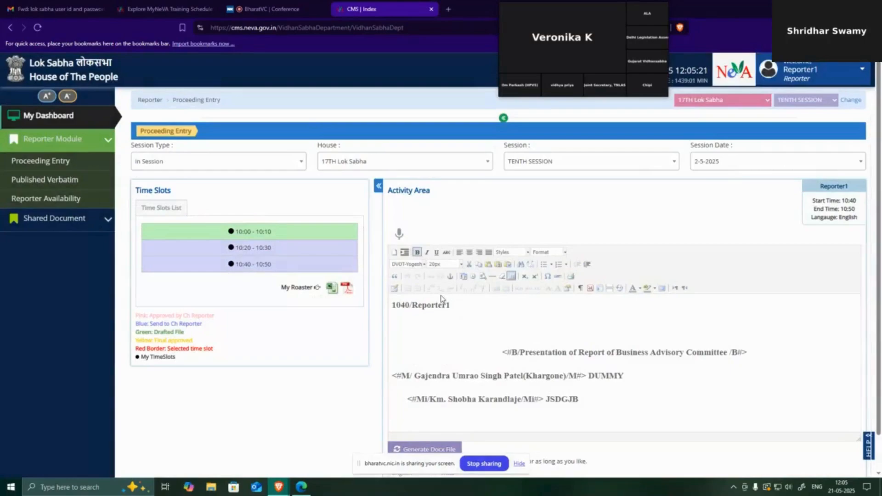
Log out of the Reporter1 account
{"action": "scroll", "coordinate": [488, 293], "scroll_direction": "down", "scroll_amount": 1}
{"action": "scroll", "coordinate": [488, 294], "scroll_direction": "up", "scroll_amount": 1}
{"action": "left_click", "coordinate": [814, 68]}
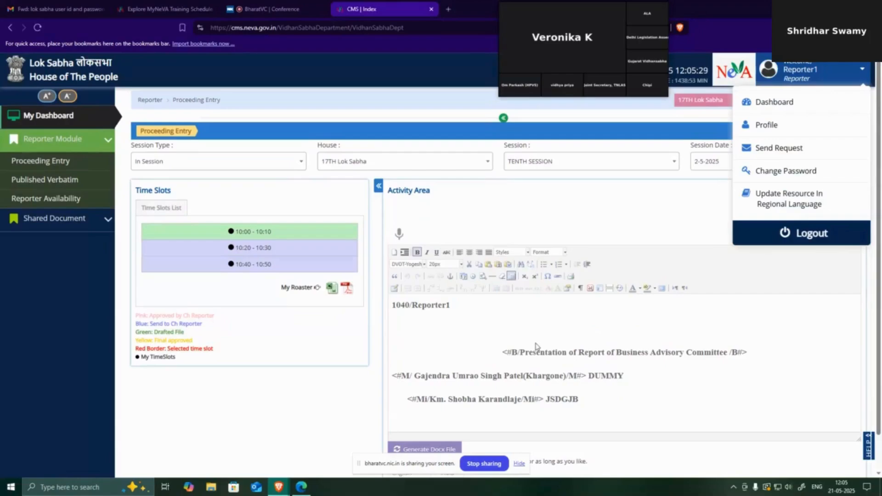
{"action": "left_click", "coordinate": [810, 233]}
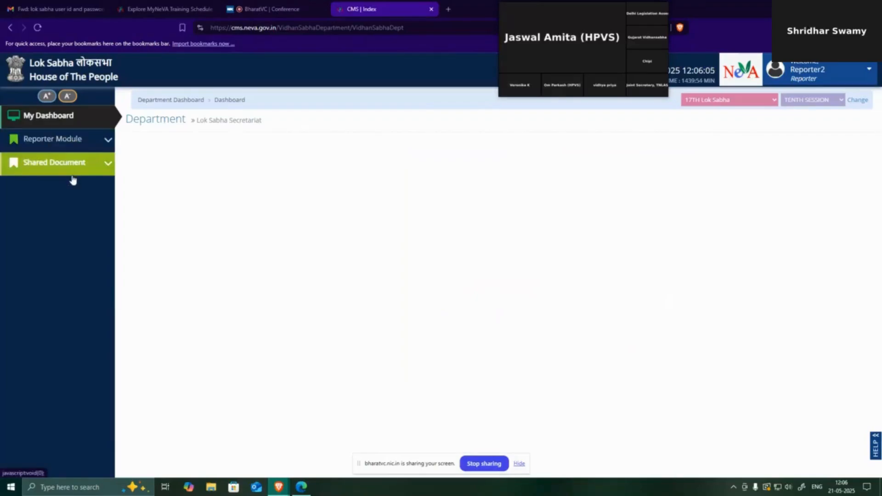
In the Reporter2 account, open file creation for the 2-5-2025 meeting in Proceeding Entry
{"action": "left_click", "coordinate": [81, 141]}
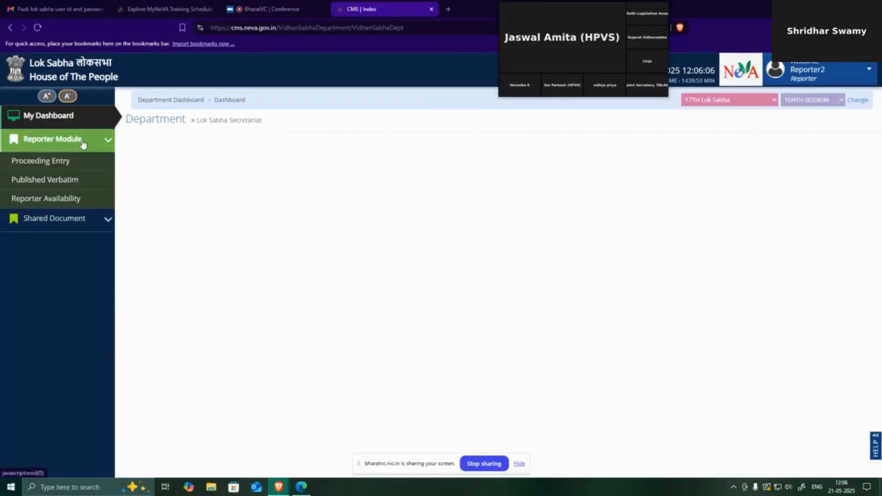
{"action": "left_click", "coordinate": [67, 166]}
{"action": "left_click", "coordinate": [766, 168]}
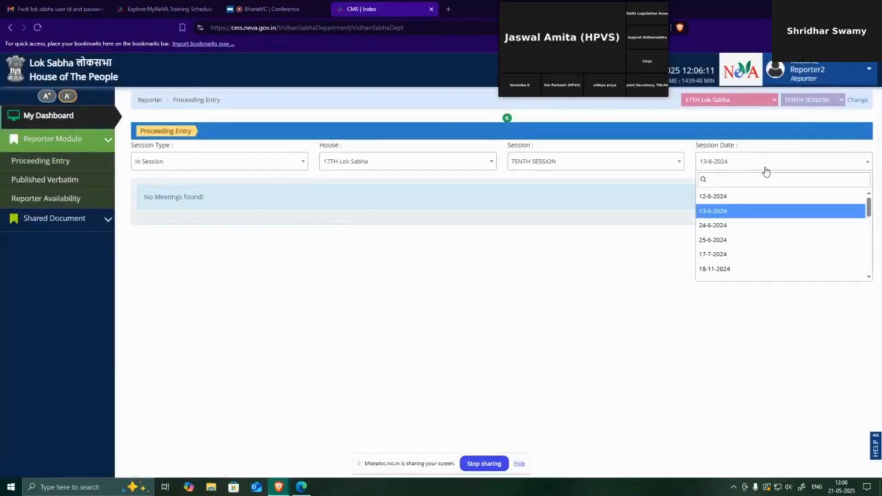
{"action": "scroll", "coordinate": [749, 239], "scroll_direction": "down", "scroll_amount": 6}
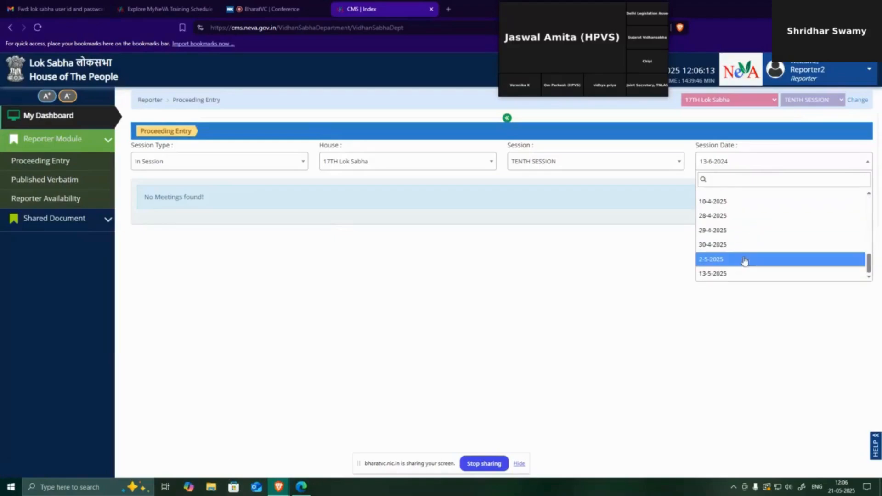
{"action": "left_click", "coordinate": [730, 259]}
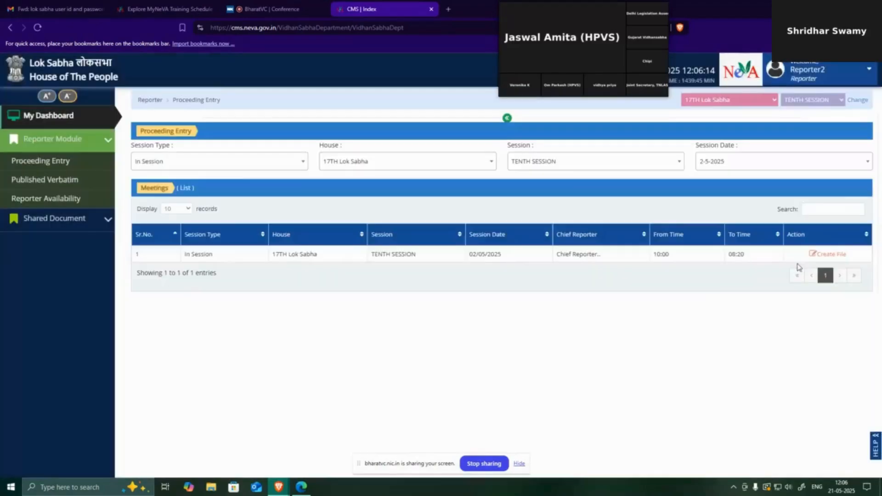
{"action": "left_click", "coordinate": [834, 257]}
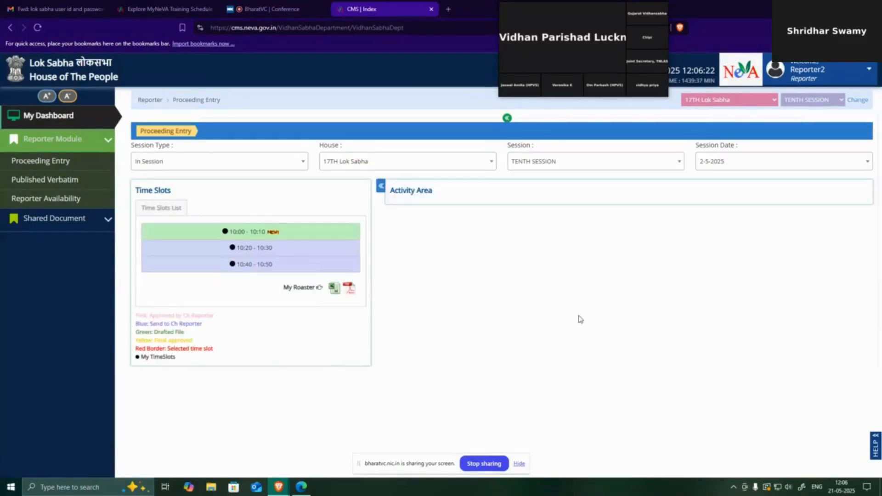
Open the file of the 10:00 - 10:10 time slot flagged as new
{"action": "left_click", "coordinate": [290, 253]}
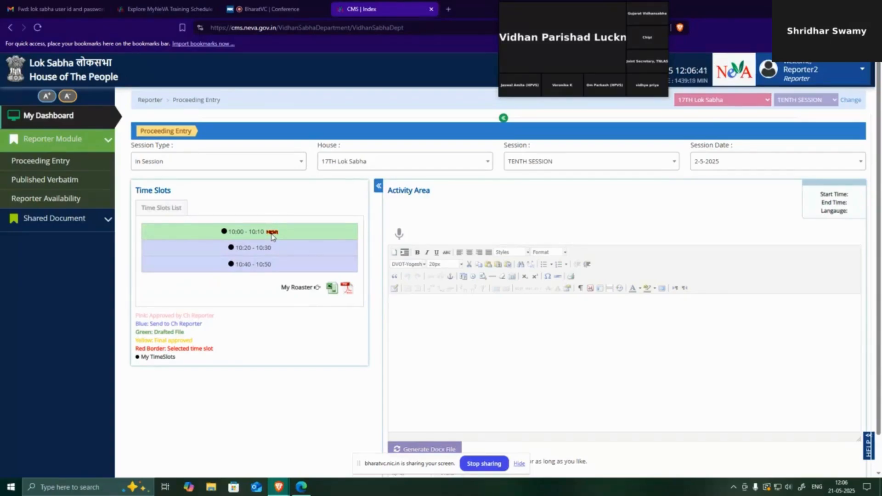
{"action": "scroll", "coordinate": [272, 236], "scroll_direction": "down", "scroll_amount": 1}
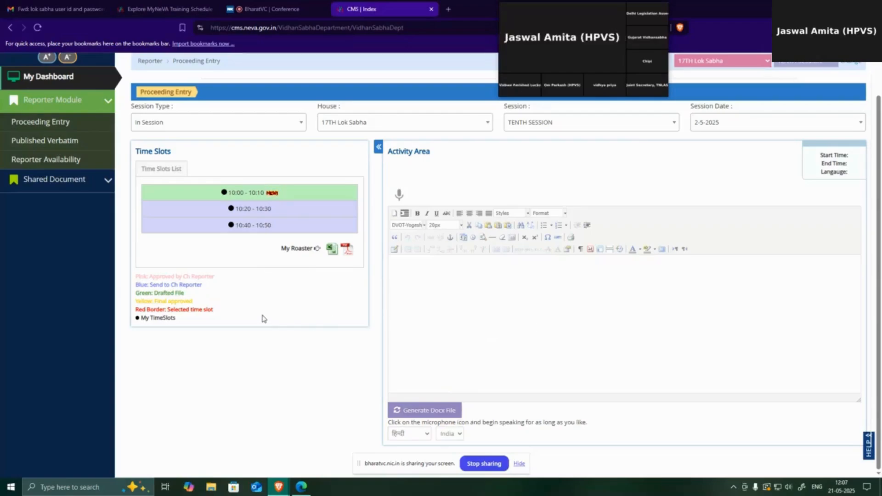
{"action": "left_click", "coordinate": [259, 196]}
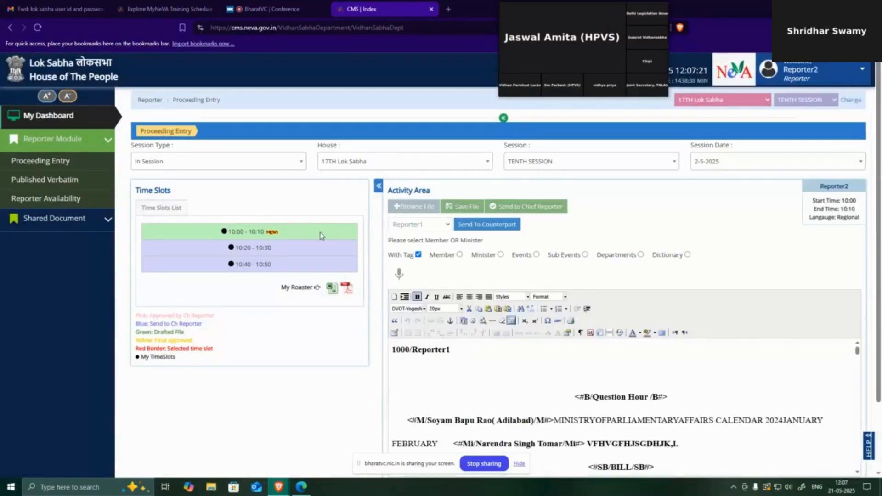
Review the 10:00 - 10:10 file down to its end and start a new line after the closing 1000/Reporter1/Reporter2 text
{"action": "scroll", "coordinate": [669, 271], "scroll_direction": "down", "scroll_amount": 2}
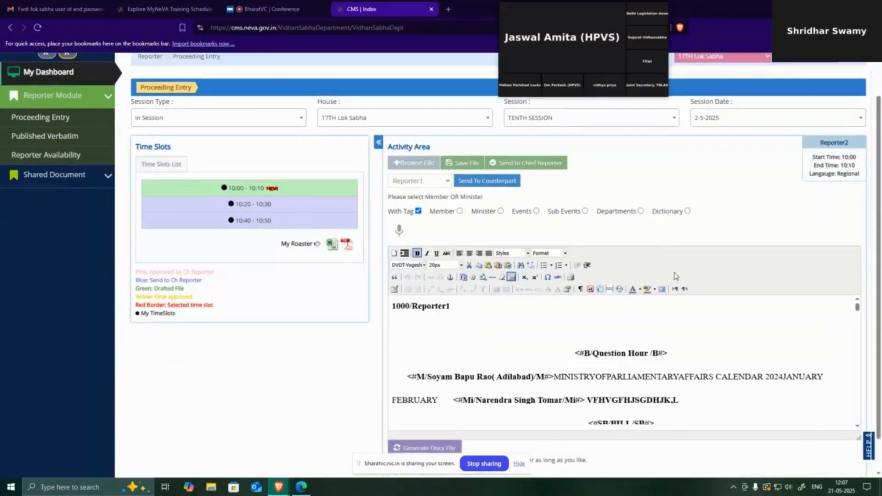
{"action": "scroll", "coordinate": [756, 357], "scroll_direction": "down", "scroll_amount": 2}
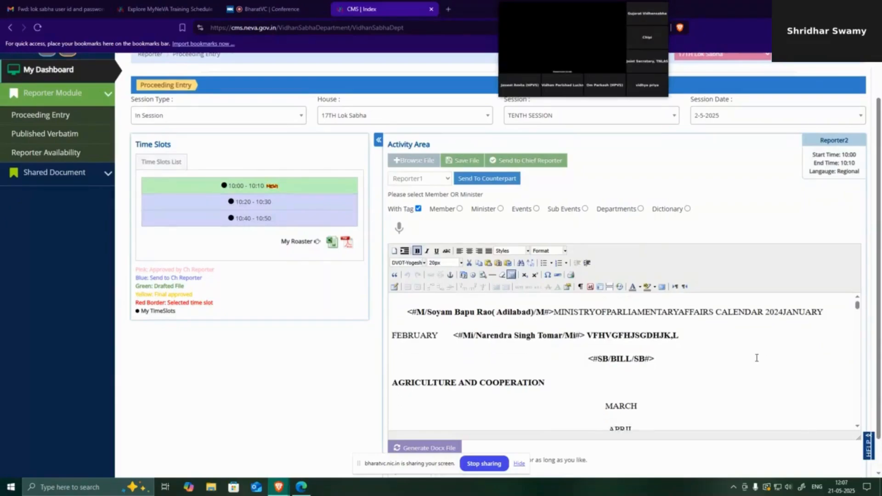
{"action": "scroll", "coordinate": [749, 367], "scroll_direction": "up", "scroll_amount": 4}
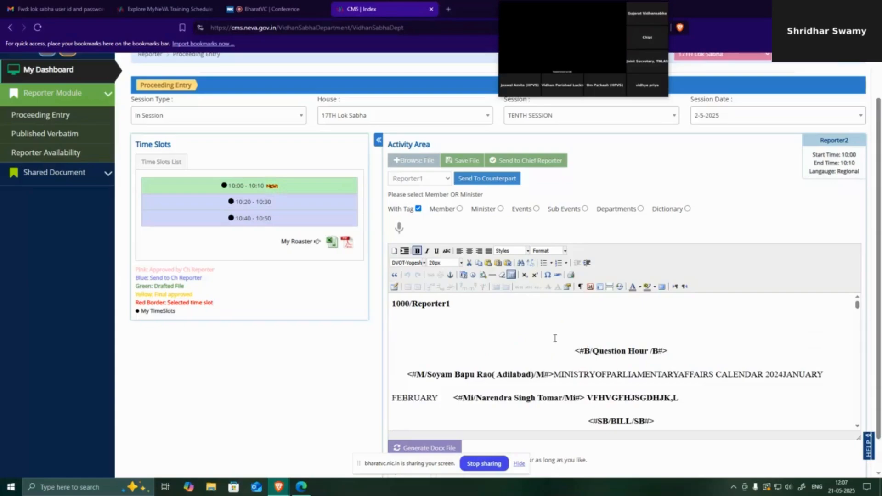
{"action": "scroll", "coordinate": [555, 338], "scroll_direction": "down", "scroll_amount": 2}
{"action": "scroll", "coordinate": [555, 338], "scroll_direction": "down", "scroll_amount": 4}
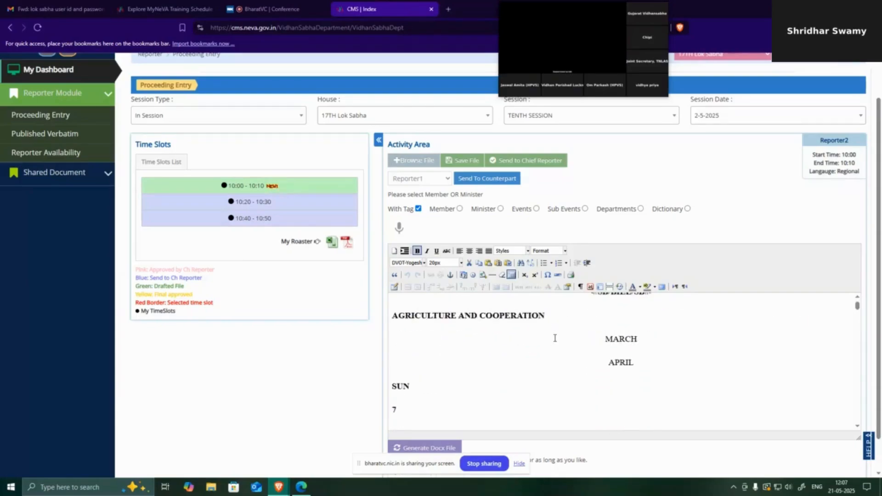
{"action": "scroll", "coordinate": [555, 339], "scroll_direction": "down", "scroll_amount": 8}
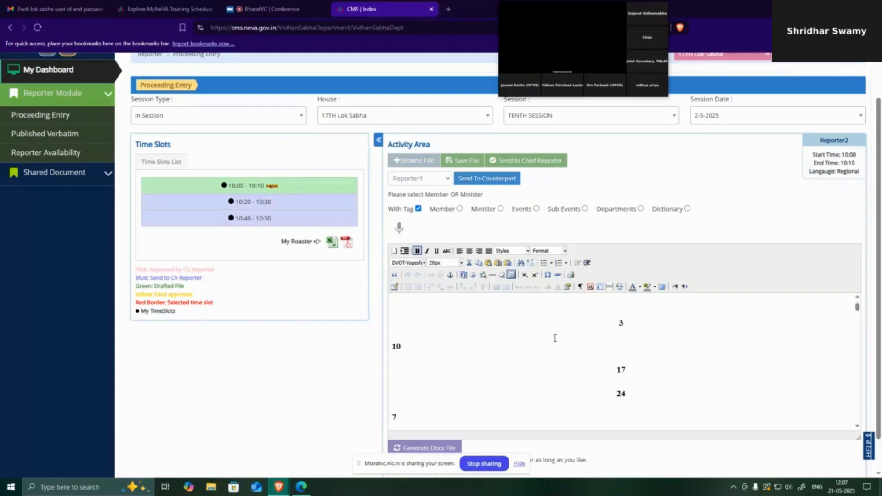
{"action": "scroll", "coordinate": [555, 338], "scroll_direction": "down", "scroll_amount": 4}
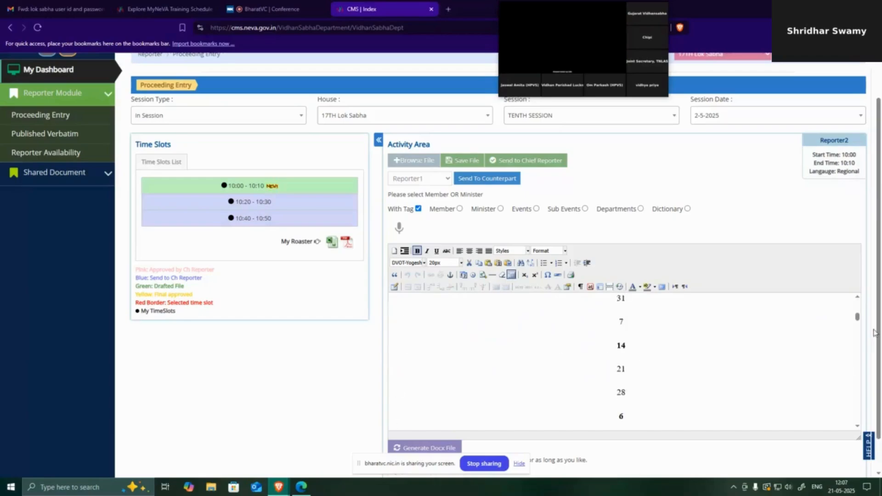
{"action": "left_click_drag", "start_coordinate": [859, 319], "coordinate": [858, 420]}
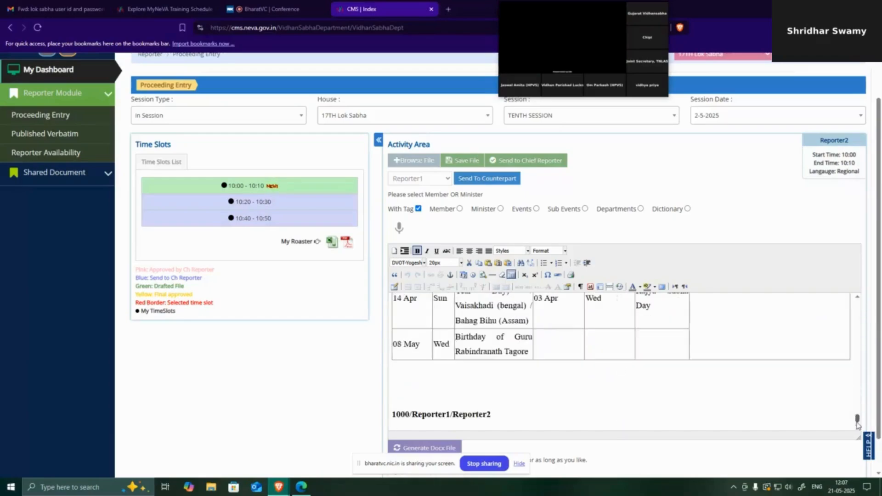
{"action": "left_click", "coordinate": [498, 411]}
{"action": "key", "text": "Return"}
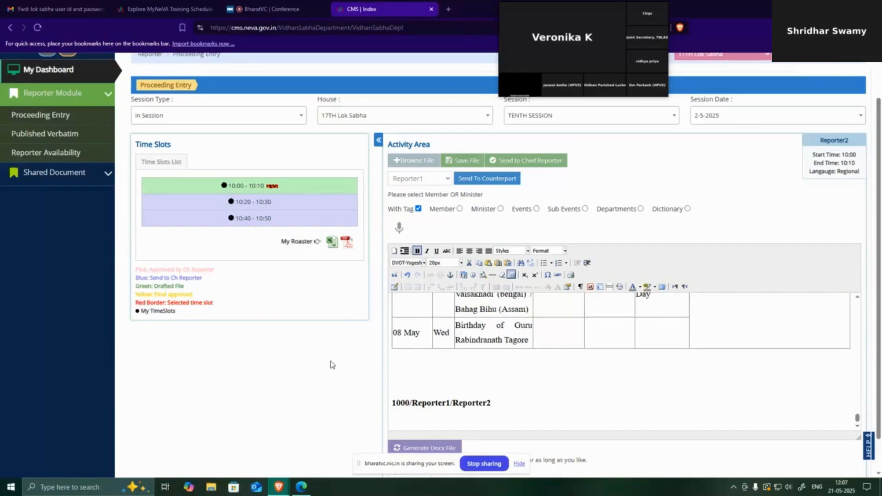
Insert the event tag विधायी कार्य - सरकारी विधेयकों की पुर:स्थापना below the closing 1000/Reporter1/Reporter2 text
{"action": "left_click", "coordinate": [460, 209]}
{"action": "left_click", "coordinate": [465, 228]}
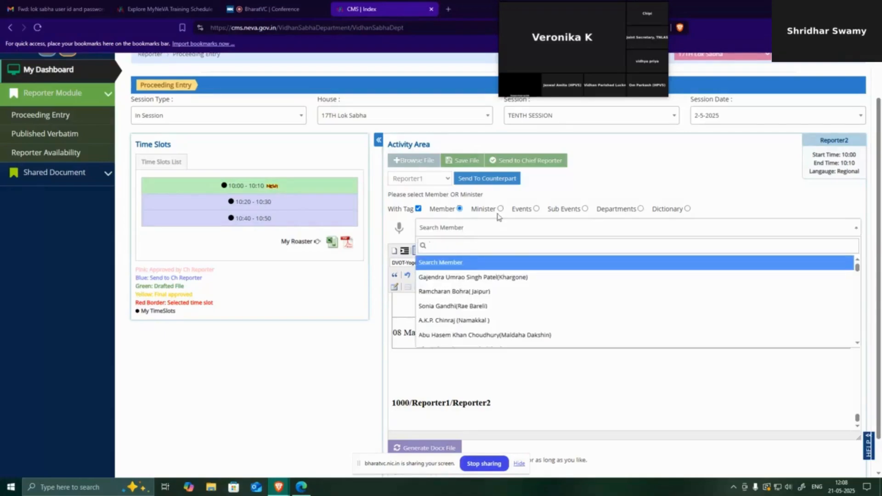
{"action": "left_click", "coordinate": [536, 209]}
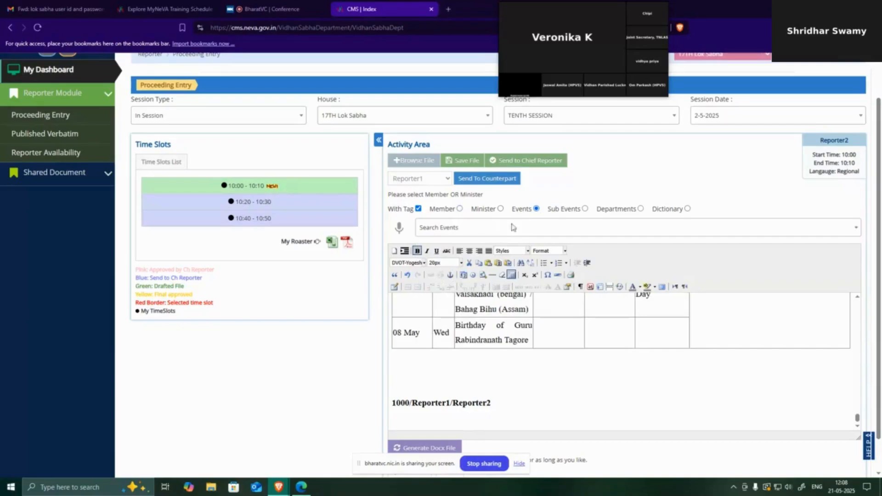
{"action": "left_click", "coordinate": [499, 230]}
{"action": "left_click", "coordinate": [448, 291]}
{"action": "scroll", "coordinate": [638, 379], "scroll_direction": "down", "scroll_amount": 1}
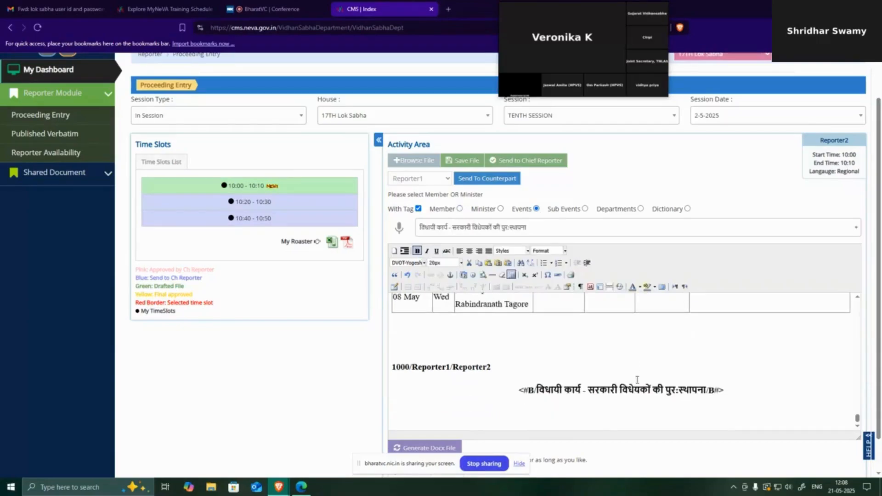
Insert the member tag for the Maldaha Dakshin member on its own line below the event tag and start a new line
{"action": "left_click", "coordinate": [734, 394]}
{"action": "left_click", "coordinate": [460, 209]}
{"action": "left_click", "coordinate": [457, 229]}
{"action": "left_click", "coordinate": [450, 334]}
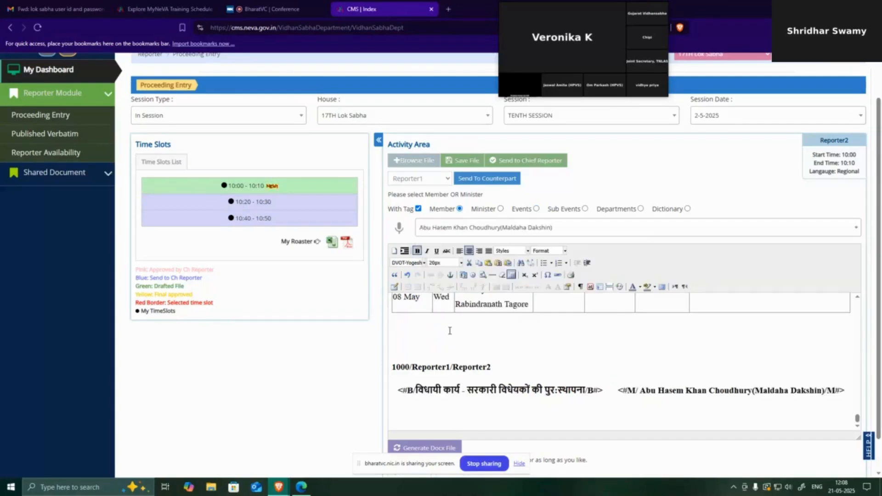
{"action": "left_click", "coordinate": [617, 389]}
{"action": "key", "text": "Return"}
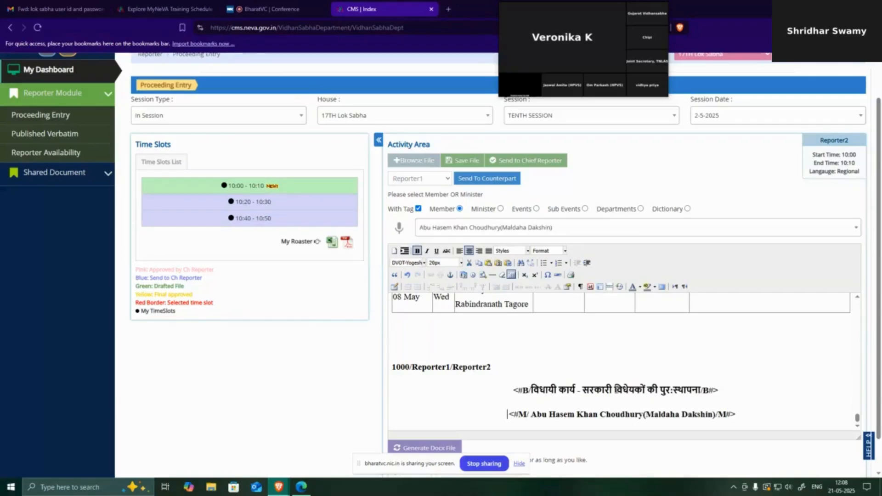
{"action": "left_click", "coordinate": [753, 416]}
{"action": "key", "text": "Return"}
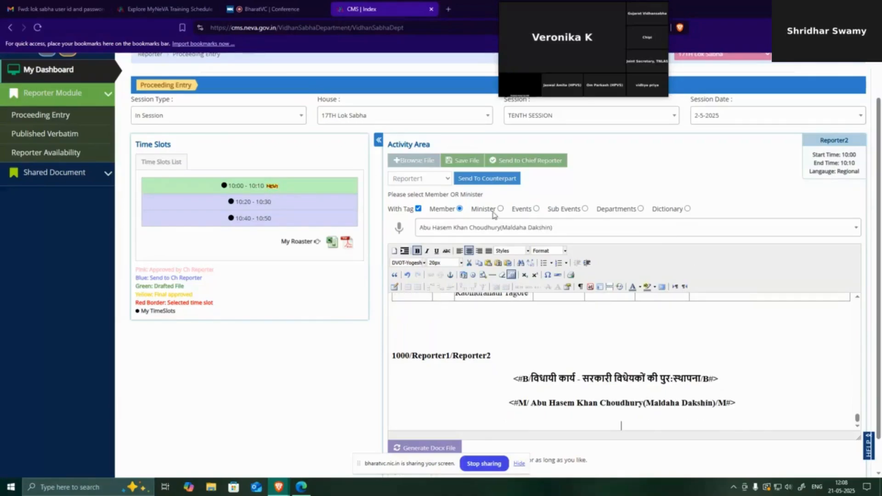
Insert the minister tag for श्री नरेंद्र मोदी below the member tag and add the text DFSFJVGJ on the following line
{"action": "left_click", "coordinate": [501, 209]}
{"action": "left_click", "coordinate": [488, 230]}
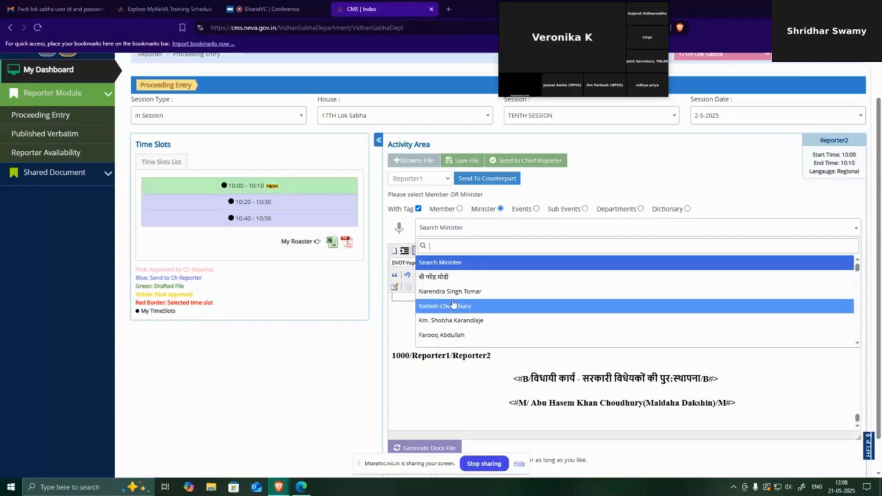
{"action": "left_click", "coordinate": [445, 278]}
{"action": "scroll", "coordinate": [575, 368], "scroll_direction": "down", "scroll_amount": 1}
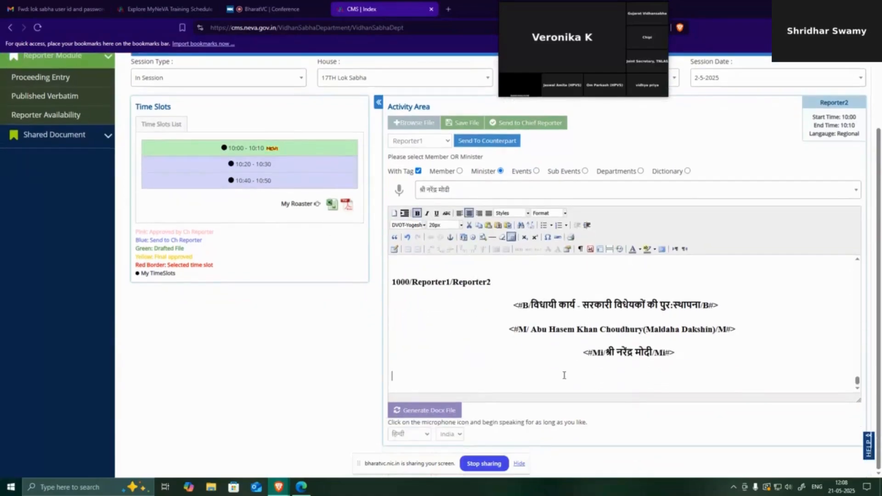
{"action": "type", "text": "DFSFJVGJ"}
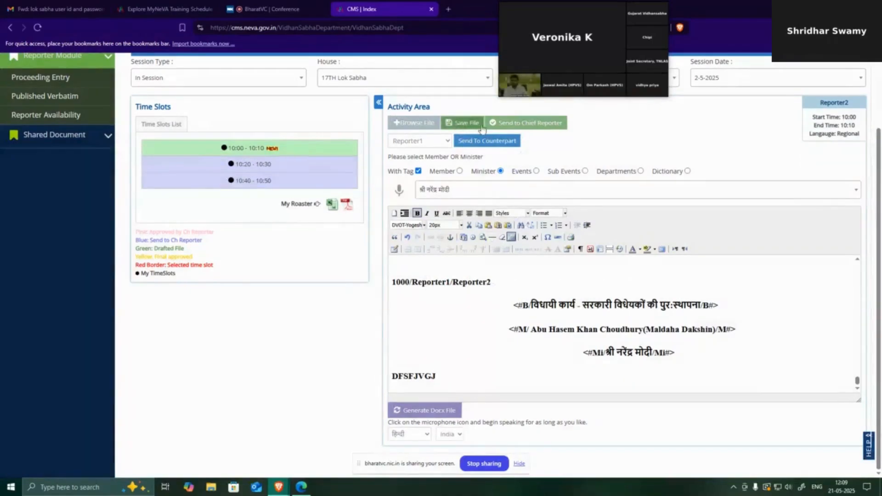
Send the 10:00 - 10:10 file to the Chief Reporter and confirm the submission
{"action": "left_click", "coordinate": [528, 128]}
{"action": "left_click", "coordinate": [554, 117]}
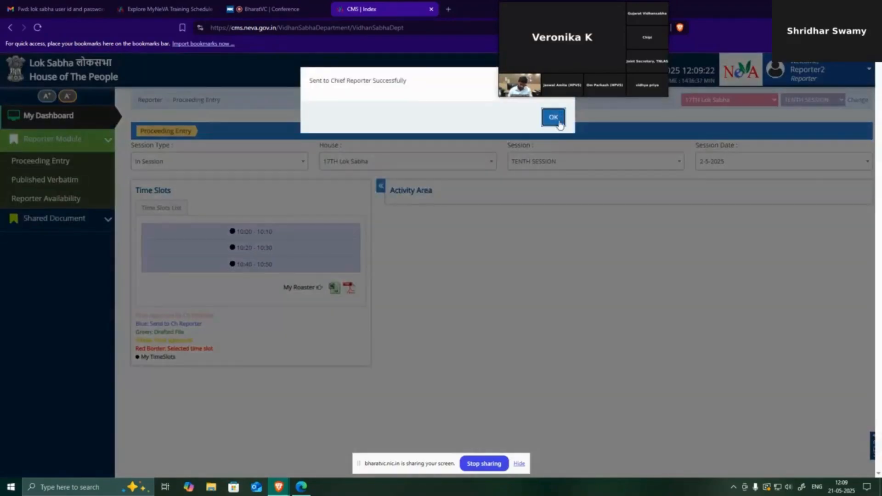
{"action": "left_click", "coordinate": [559, 122]}
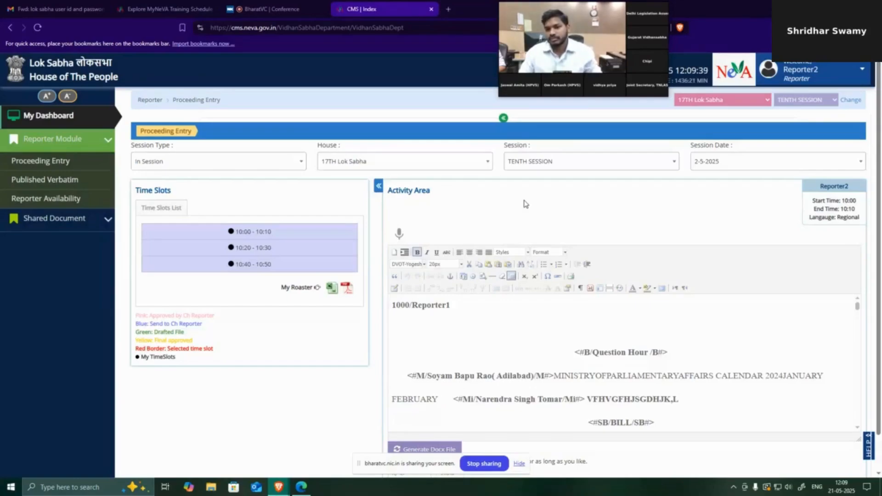
Log out of the Reporter2 account and open the NeVA unit selection on the sign-in page
{"action": "left_click", "coordinate": [854, 68]}
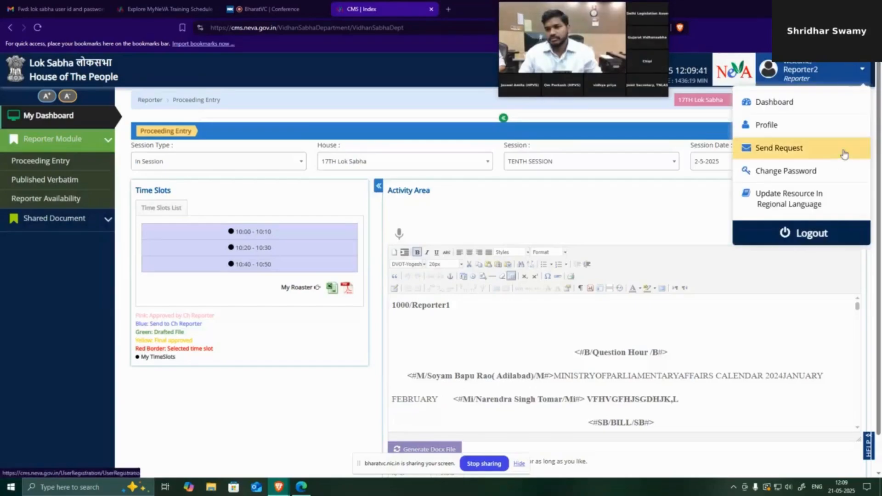
{"action": "left_click", "coordinate": [817, 232]}
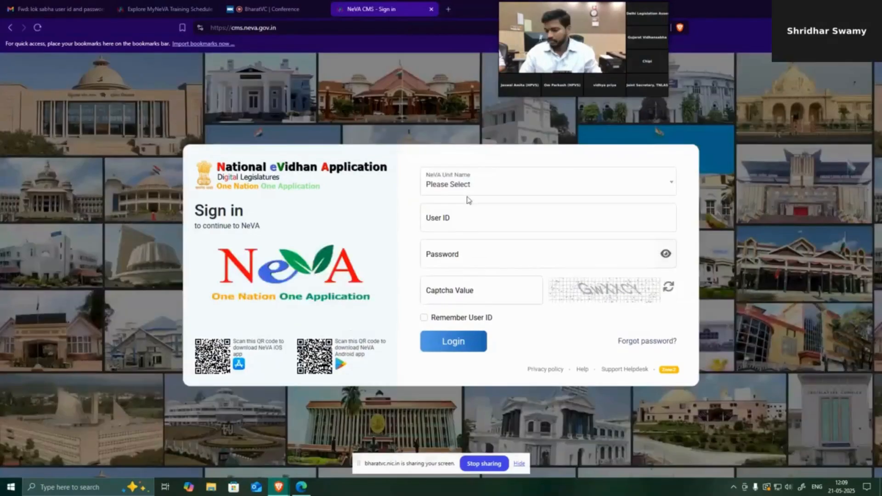
{"action": "left_click", "coordinate": [466, 188]}
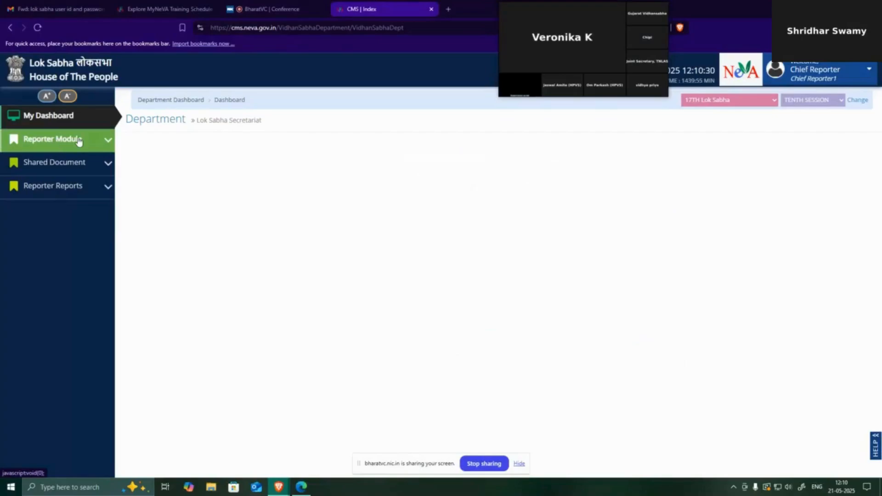
In the Chief Reporter account, open the time slots of the 2-5-2025 meeting in Proceeding Entry
{"action": "left_click", "coordinate": [76, 141]}
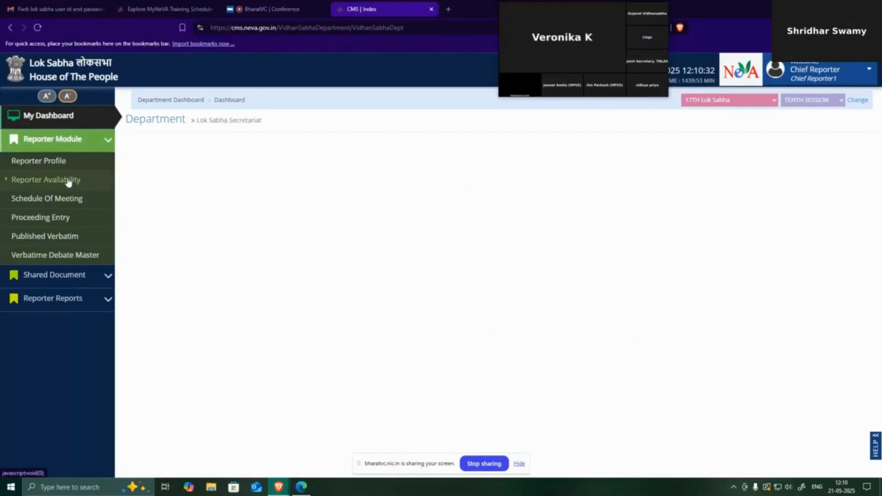
{"action": "left_click", "coordinate": [50, 219]}
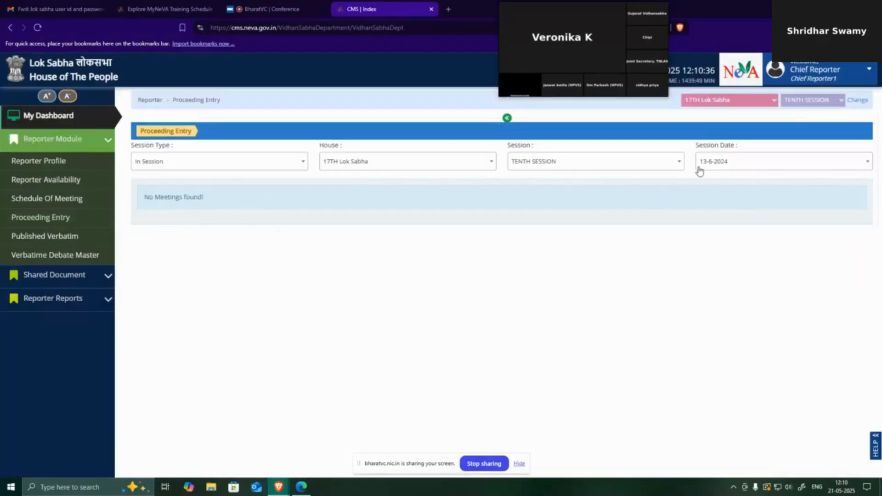
{"action": "left_click", "coordinate": [700, 171]}
{"action": "scroll", "coordinate": [744, 248], "scroll_direction": "down", "scroll_amount": 10}
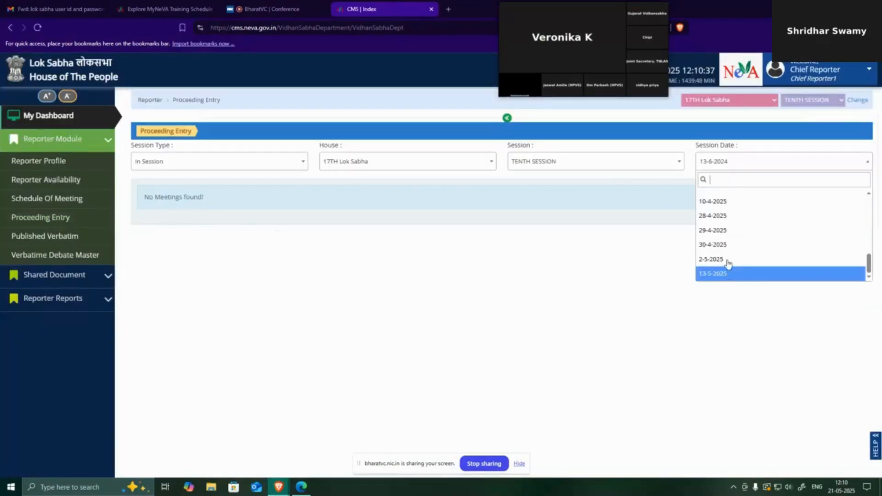
{"action": "left_click", "coordinate": [711, 260]}
{"action": "left_click", "coordinate": [831, 254]}
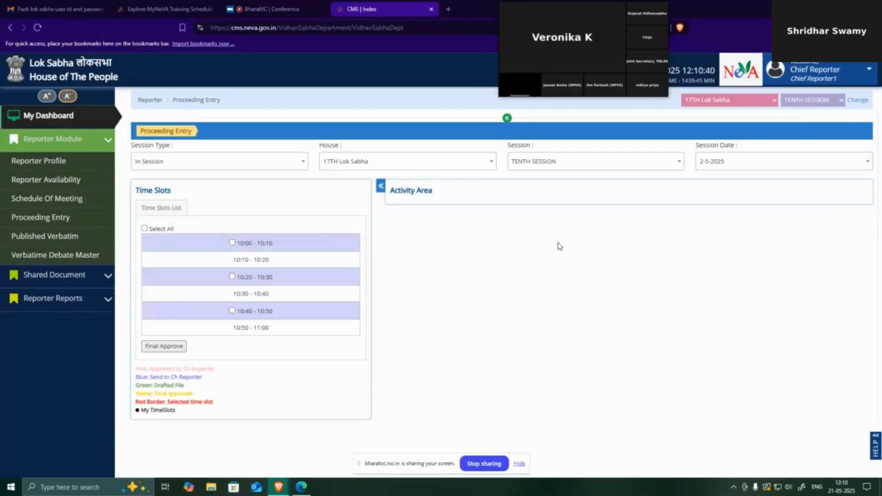
Open the 10:10 - 10:20 time slot and check its editor for any submitted text
{"action": "left_click", "coordinate": [261, 259]}
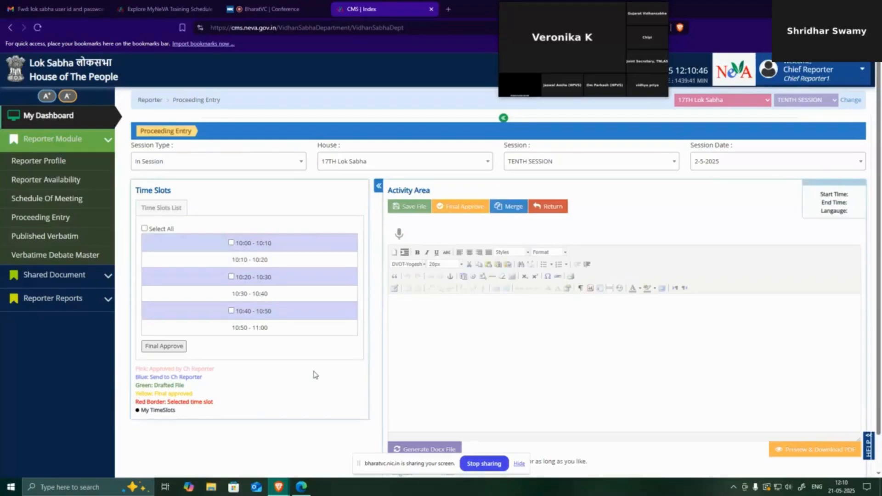
{"action": "left_click", "coordinate": [265, 266]}
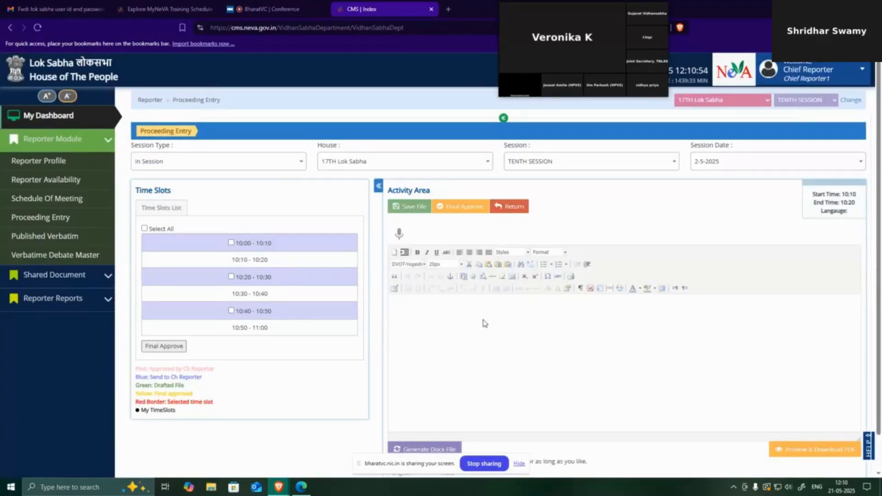
{"action": "left_click", "coordinate": [261, 261]}
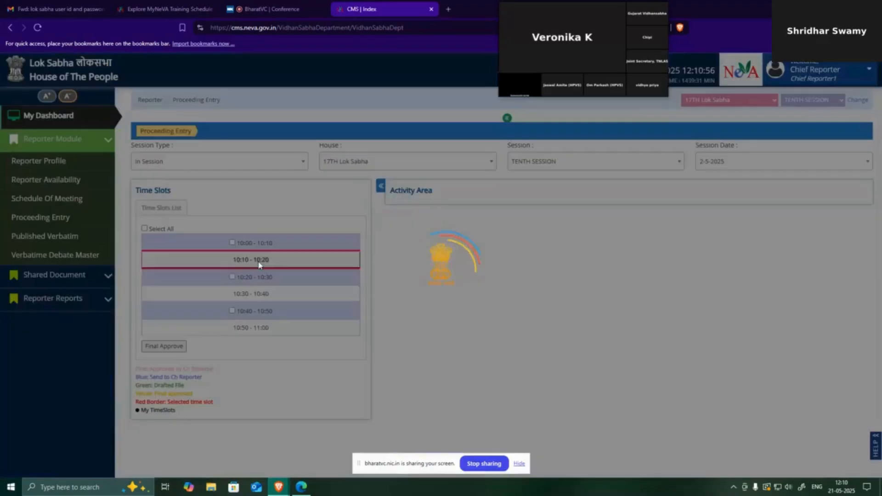
{"action": "left_click", "coordinate": [259, 261]}
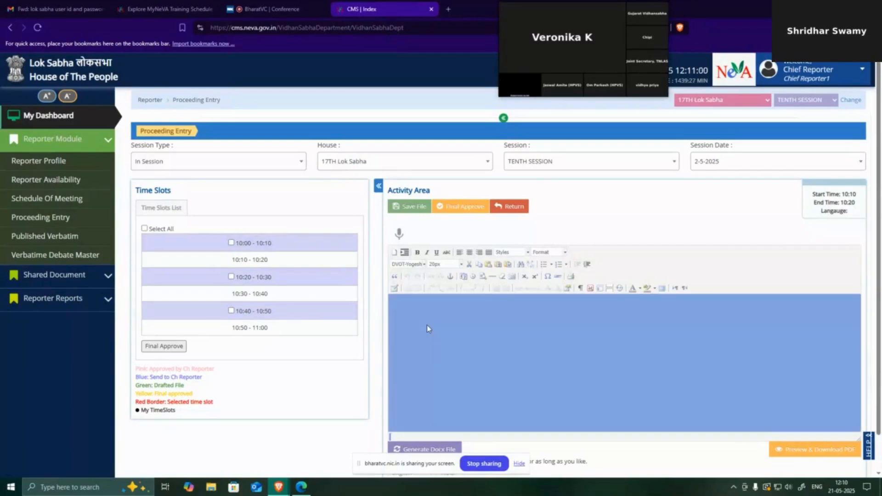
{"action": "left_click", "coordinate": [427, 327]}
{"action": "key", "text": "ctrl+a"}
{"action": "left_click", "coordinate": [237, 260]}
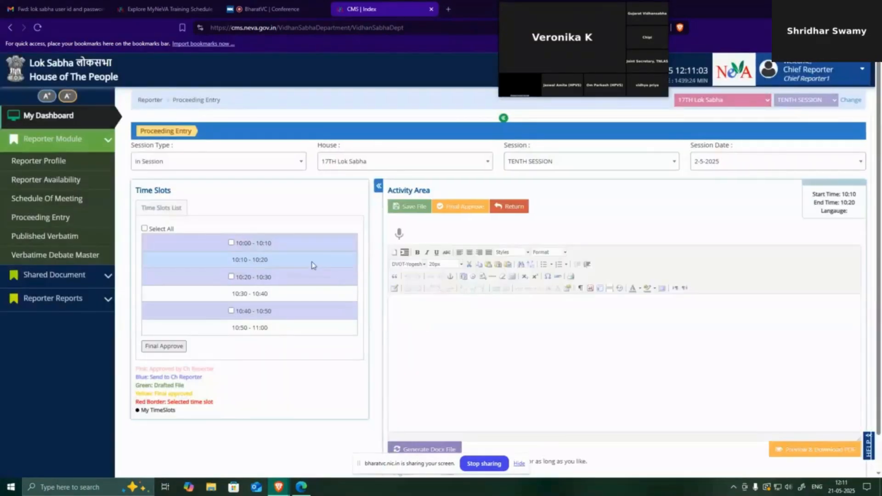
{"action": "left_click", "coordinate": [312, 265]}
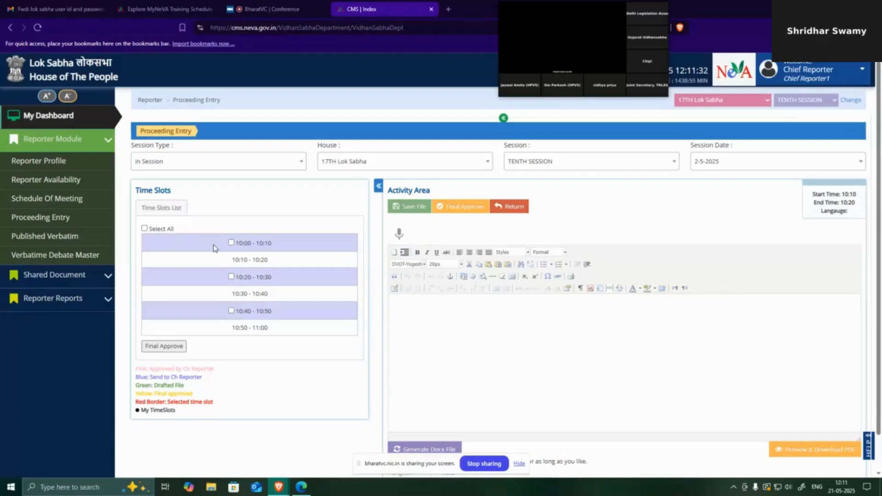
Final-approve the 10:00 - 10:10 and 10:20 - 10:30 time slots together, leaving 10:40 - 10:50 out of the selection
{"action": "left_click", "coordinate": [145, 229]}
{"action": "left_click", "coordinate": [145, 229]}
{"action": "left_click", "coordinate": [145, 229]}
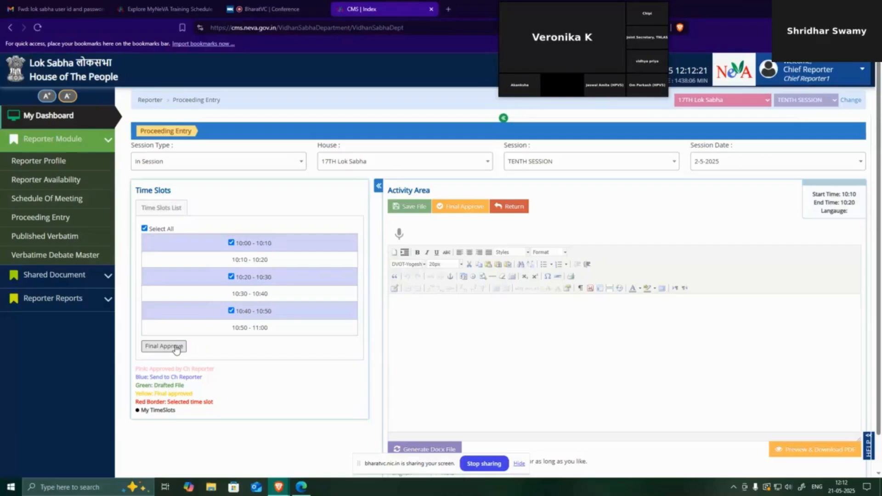
{"action": "left_click", "coordinate": [229, 313]}
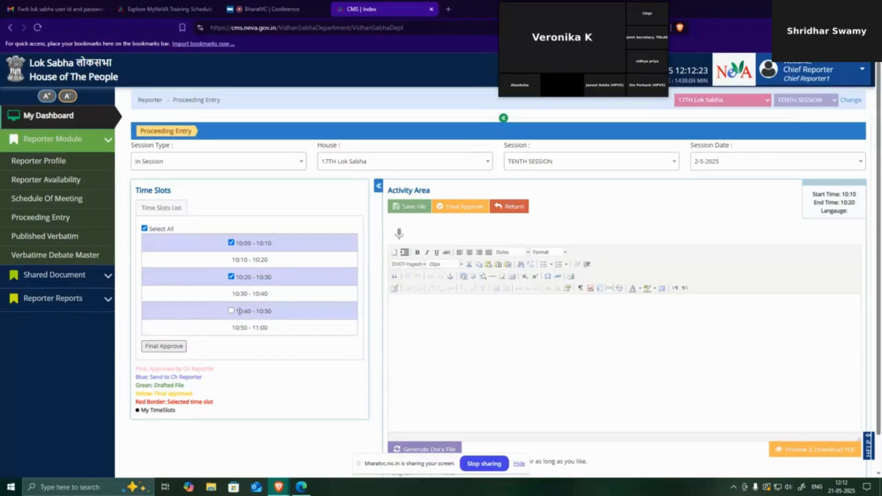
{"action": "left_click", "coordinate": [161, 352]}
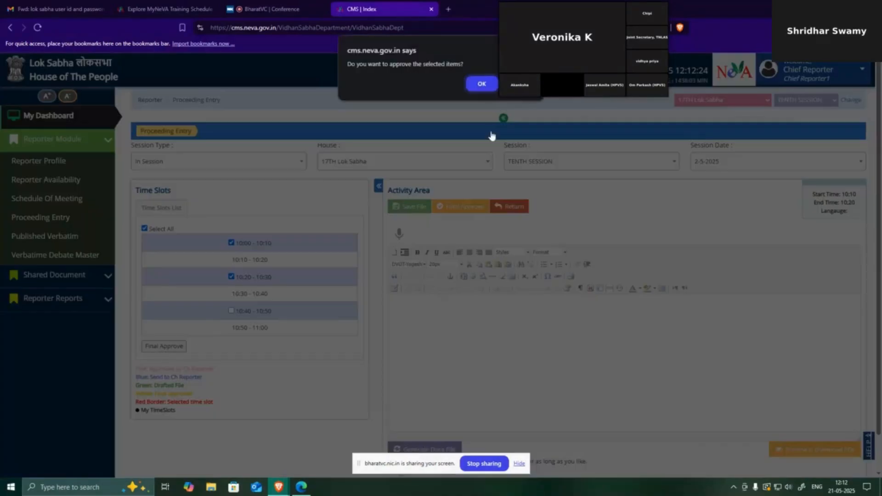
{"action": "left_click", "coordinate": [482, 84]}
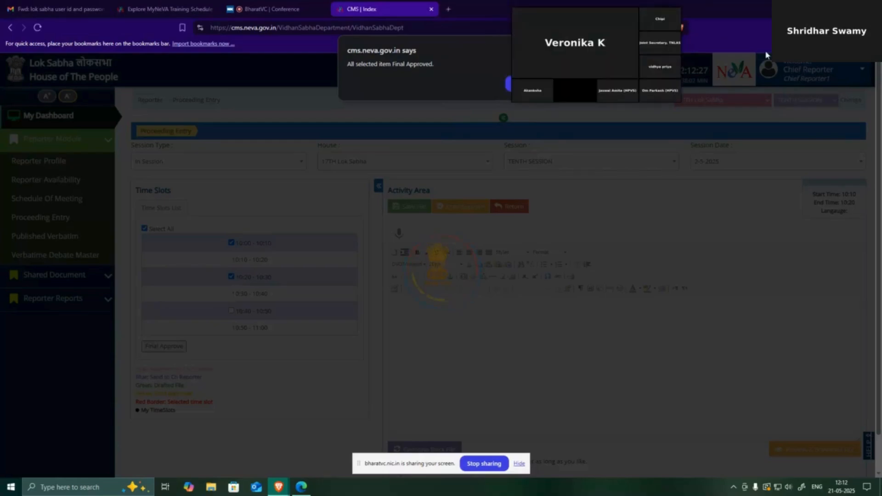
{"action": "left_click", "coordinate": [508, 84]}
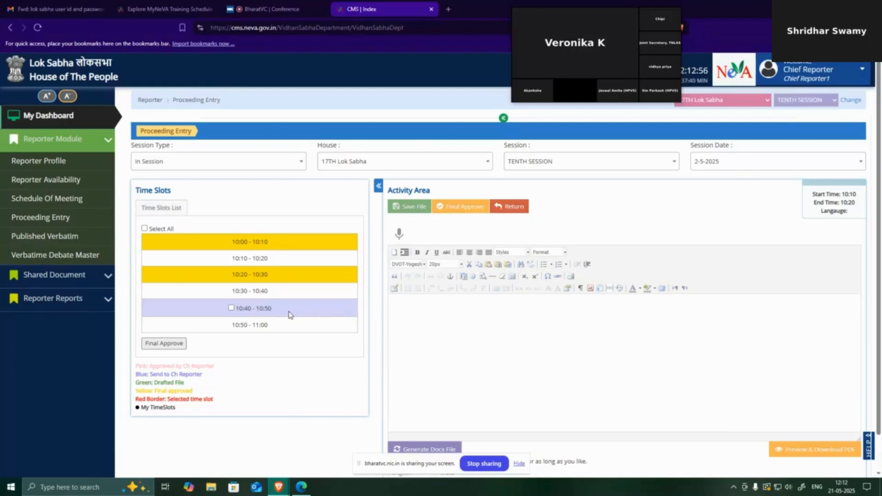
Open the 10:40 - 10:50 time slot and review its proceedings text and available actions
{"action": "left_click", "coordinate": [315, 313]}
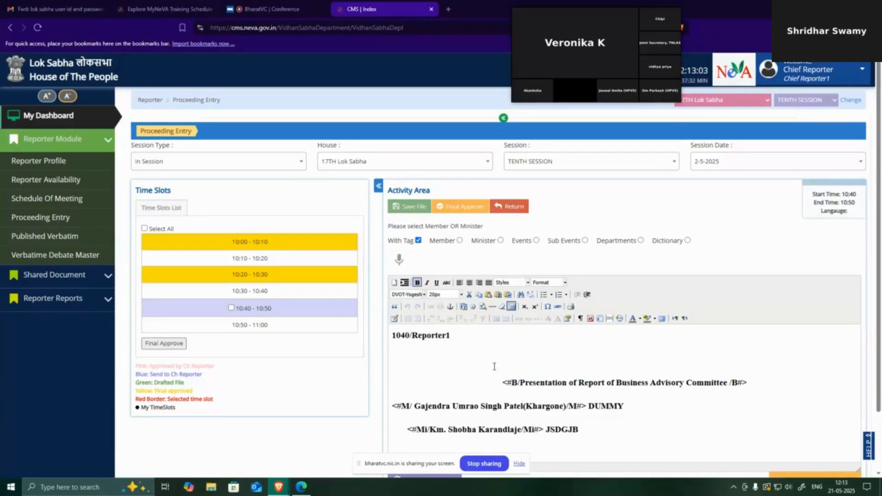
{"action": "scroll", "coordinate": [495, 366], "scroll_direction": "down", "scroll_amount": 2}
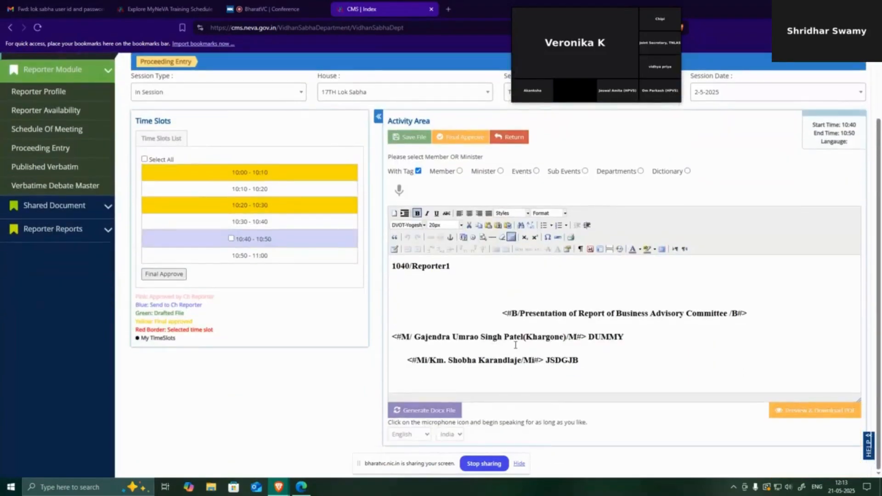
{"action": "scroll", "coordinate": [516, 345], "scroll_direction": "up", "scroll_amount": 2}
{"action": "scroll", "coordinate": [531, 376], "scroll_direction": "down", "scroll_amount": 2}
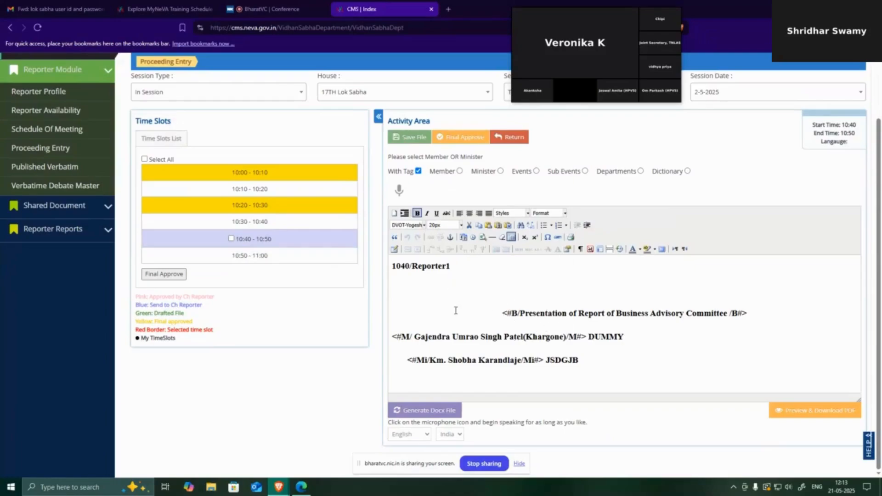
Open the remark entry for returning the 10:40 - 10:50 file to its reporter
{"action": "left_click", "coordinate": [510, 144]}
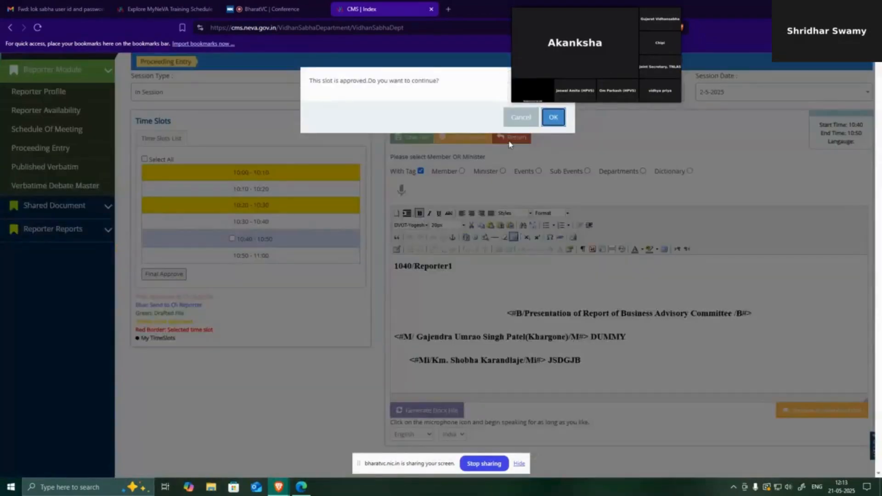
{"action": "left_click", "coordinate": [554, 117]}
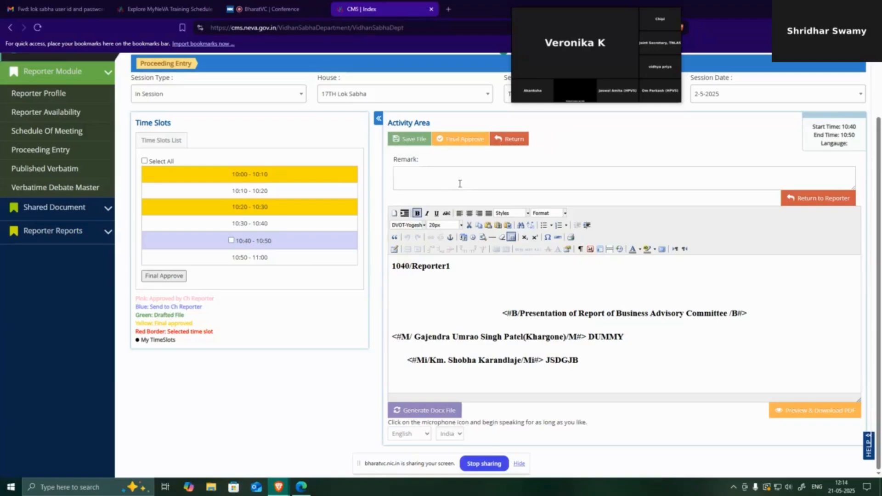
{"action": "left_click", "coordinate": [459, 184]}
Final-approve the open 10:40 - 10:50 file and confirm the approval
{"action": "left_click", "coordinate": [454, 142]}
{"action": "left_click", "coordinate": [560, 117]}
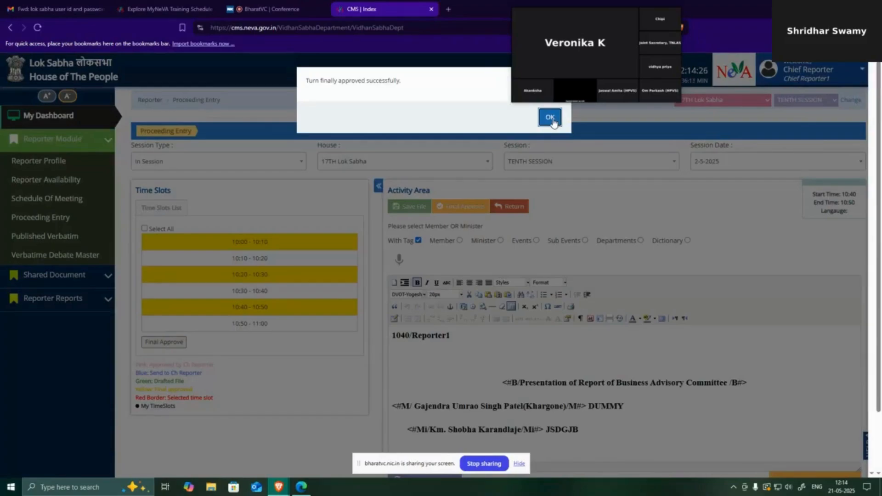
Open the 10:10 - 10:20 time slot and final-approve its file, confirming the approval
{"action": "left_click", "coordinate": [553, 120]}
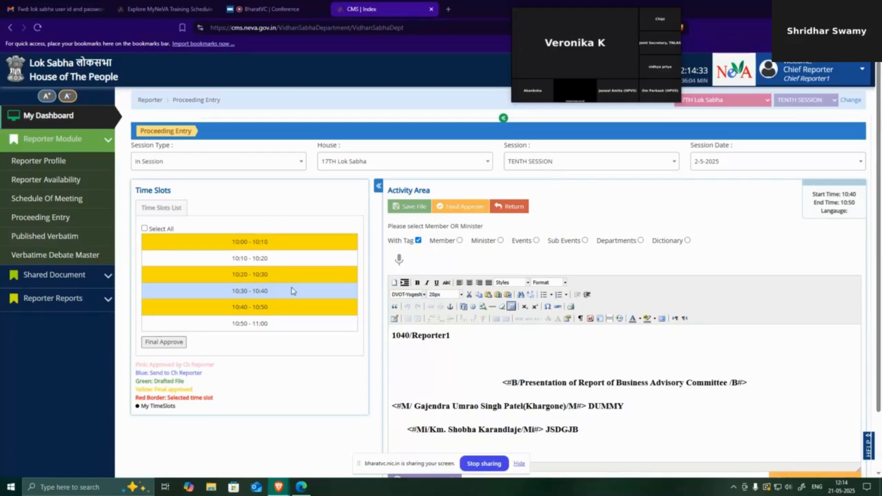
{"action": "left_click", "coordinate": [240, 257]}
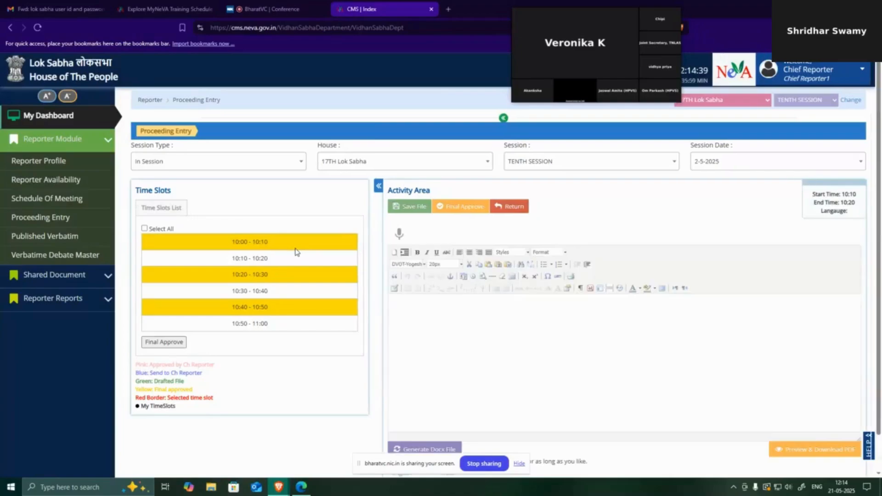
{"action": "left_click", "coordinate": [473, 211]}
{"action": "left_click", "coordinate": [553, 117]}
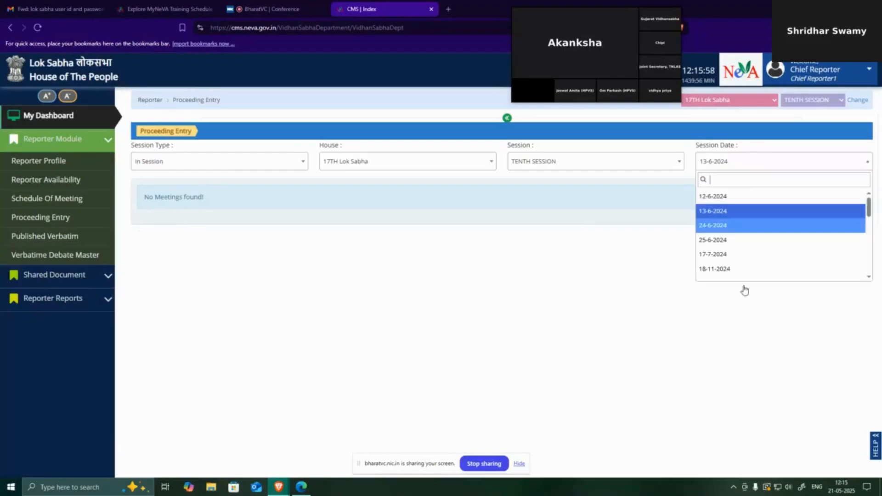
Load the time slots for session date 2-5-2025 and open the 10:30 - 10:40 slot
{"action": "scroll", "coordinate": [740, 231], "scroll_direction": "down", "scroll_amount": 5}
{"action": "left_click", "coordinate": [740, 260]}
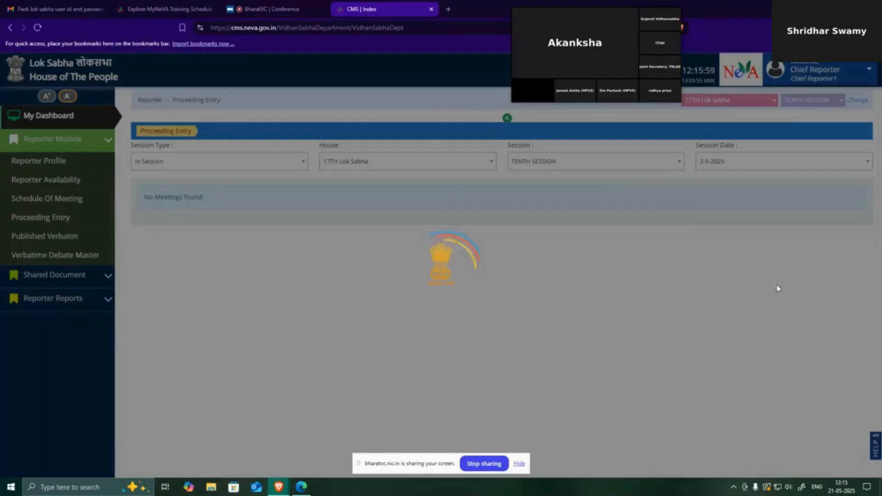
{"action": "left_click", "coordinate": [814, 253]}
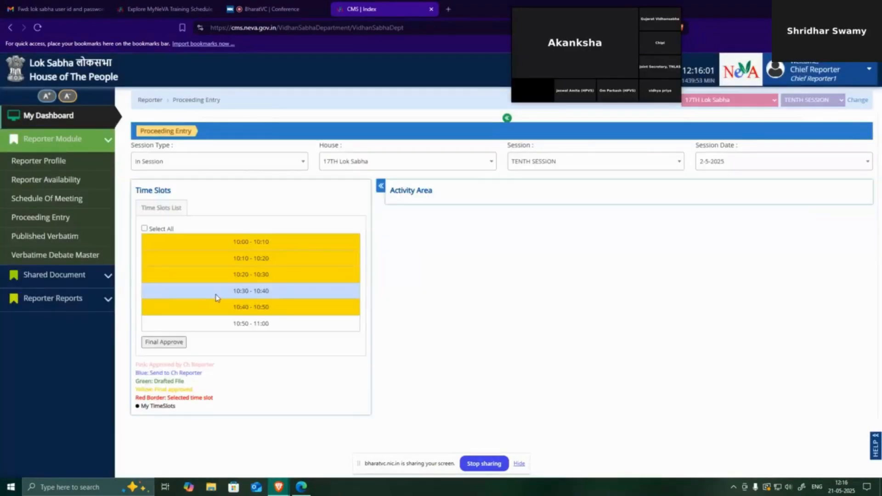
{"action": "left_click", "coordinate": [216, 298]}
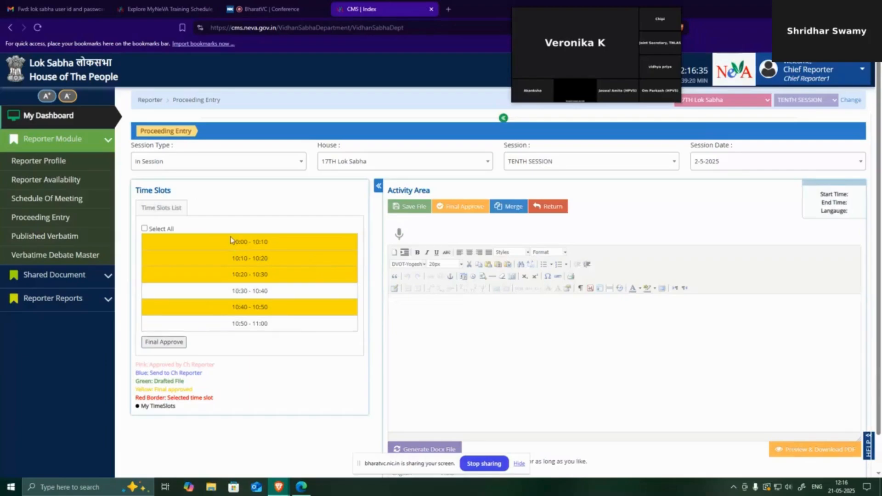
Open the proceedings merge options and choose 10:00-10:10 as the start time slot
{"action": "left_click", "coordinate": [508, 206]}
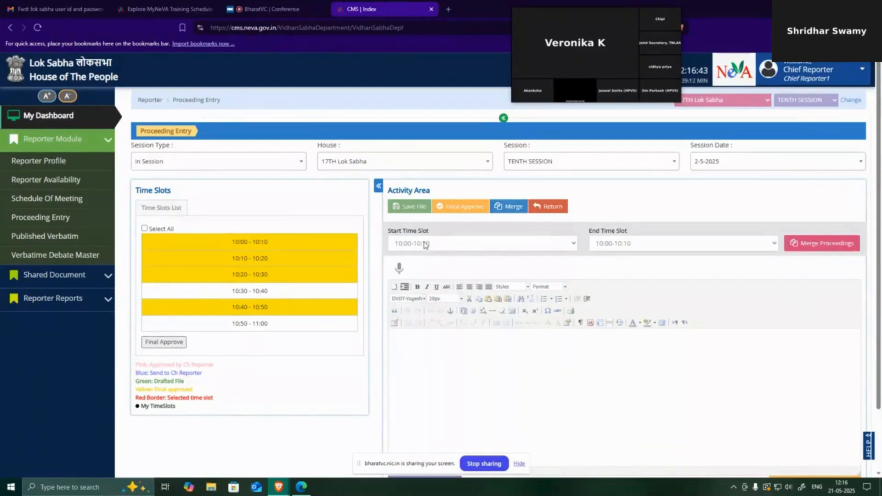
{"action": "left_click", "coordinate": [418, 248]}
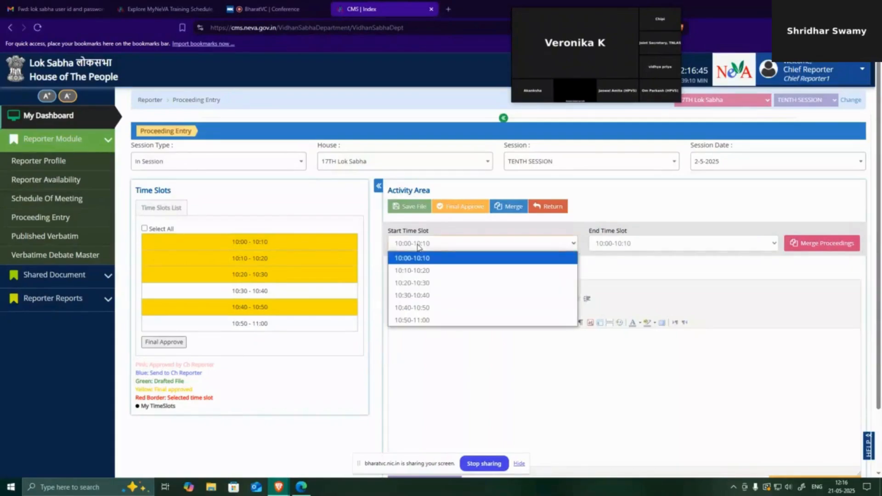
{"action": "left_click", "coordinate": [427, 260]}
Try to merge the proceedings with 10:40-10:50 as the end time slot, confirming the merge
{"action": "left_click", "coordinate": [630, 244]}
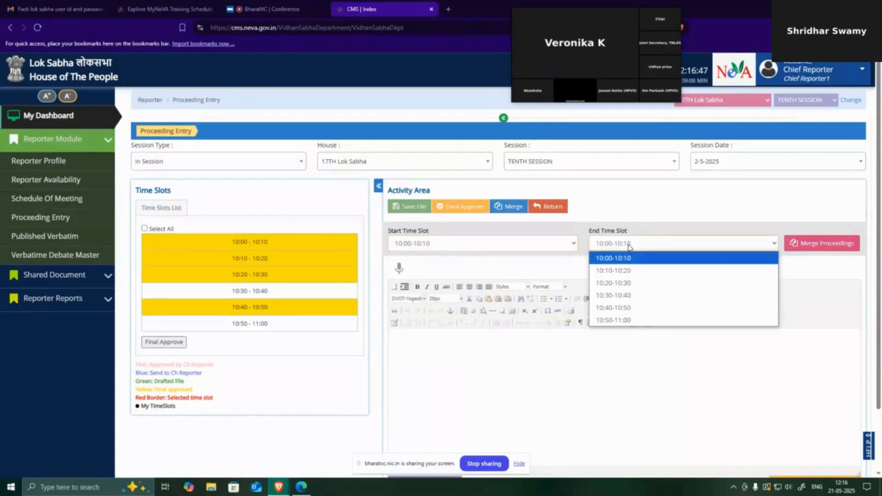
{"action": "left_click", "coordinate": [626, 308]}
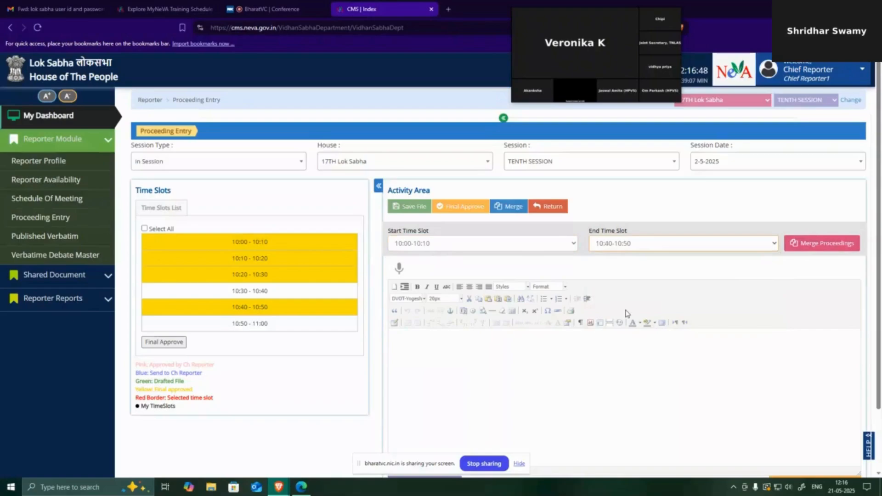
{"action": "left_click", "coordinate": [830, 249]}
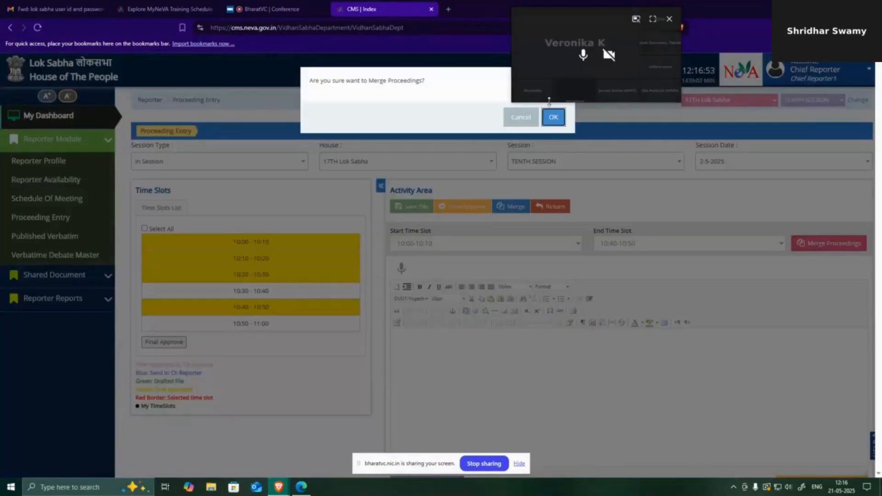
{"action": "left_click_drag", "start_coordinate": [585, 13], "coordinate": [762, 33]}
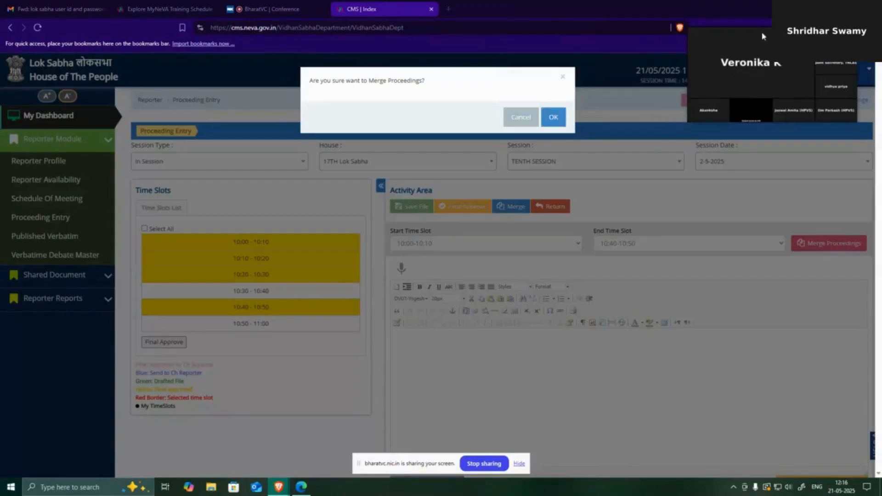
{"action": "left_click", "coordinate": [554, 118]}
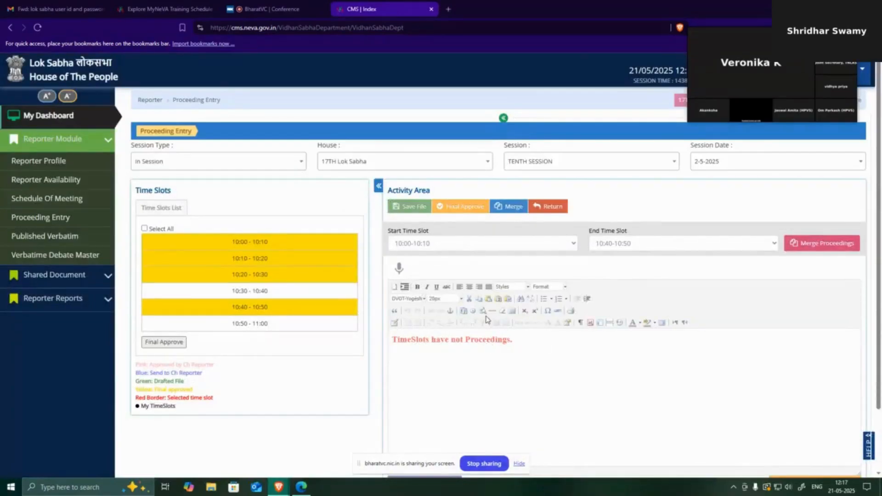
{"action": "left_click", "coordinate": [589, 370]}
Set the end time slot to 10:20-10:30 and merge the proceedings, confirming the merge
{"action": "left_click", "coordinate": [650, 243]}
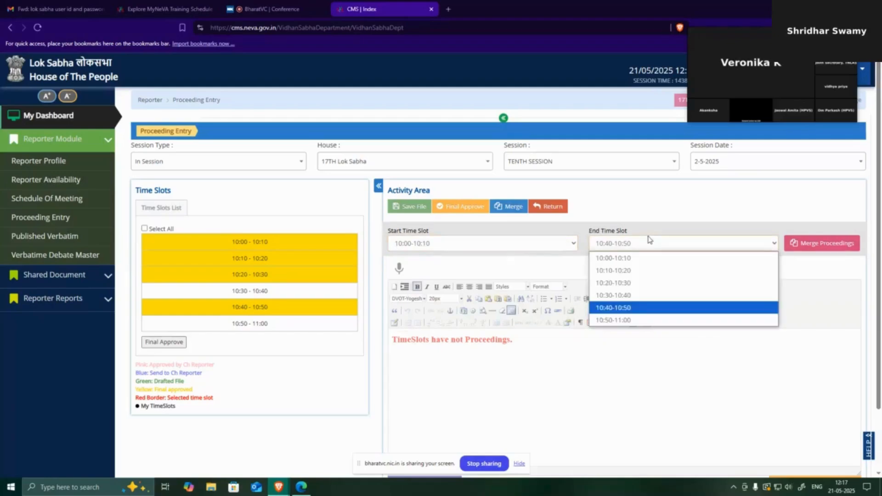
{"action": "left_click", "coordinate": [634, 282]}
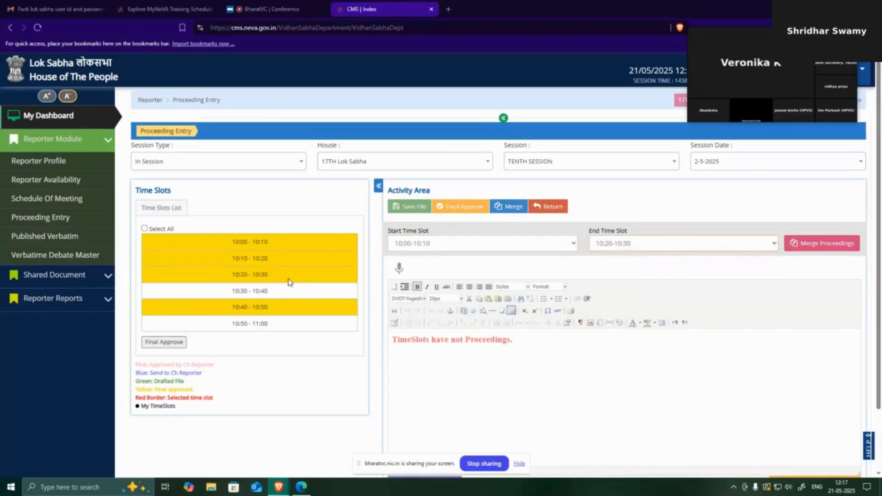
{"action": "left_click", "coordinate": [827, 252]}
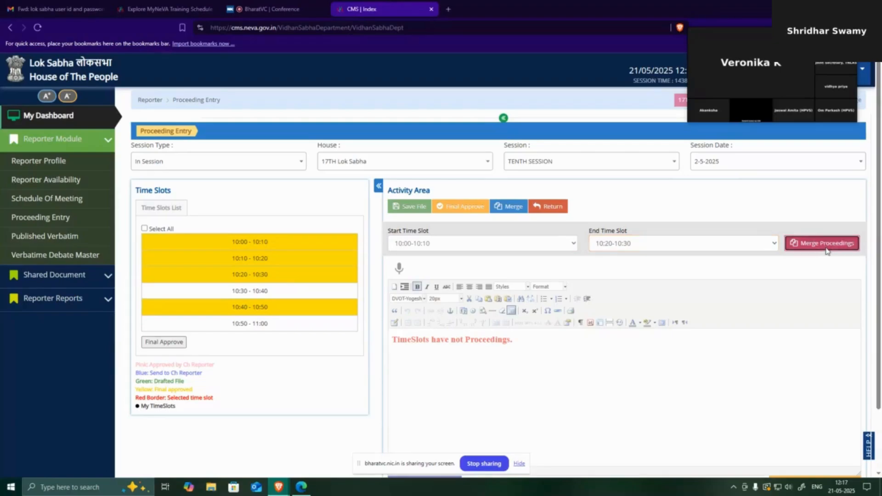
{"action": "left_click", "coordinate": [559, 121]}
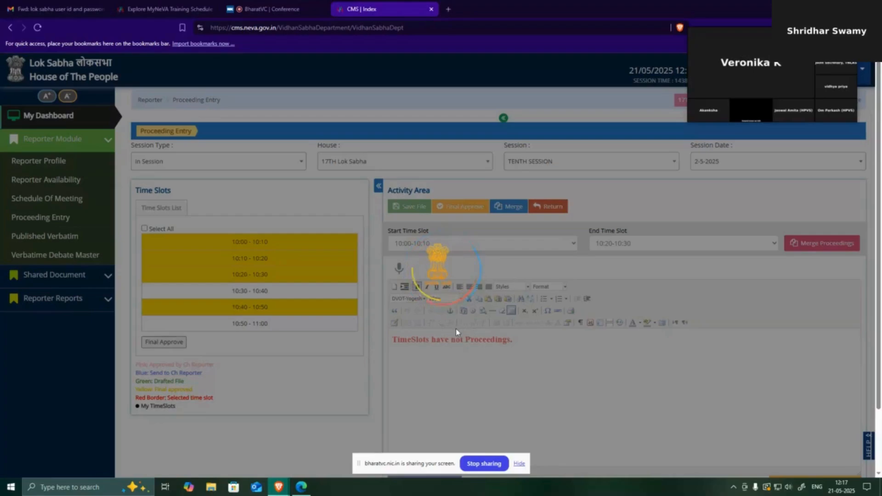
{"action": "scroll", "coordinate": [547, 309], "scroll_direction": "down", "scroll_amount": 1}
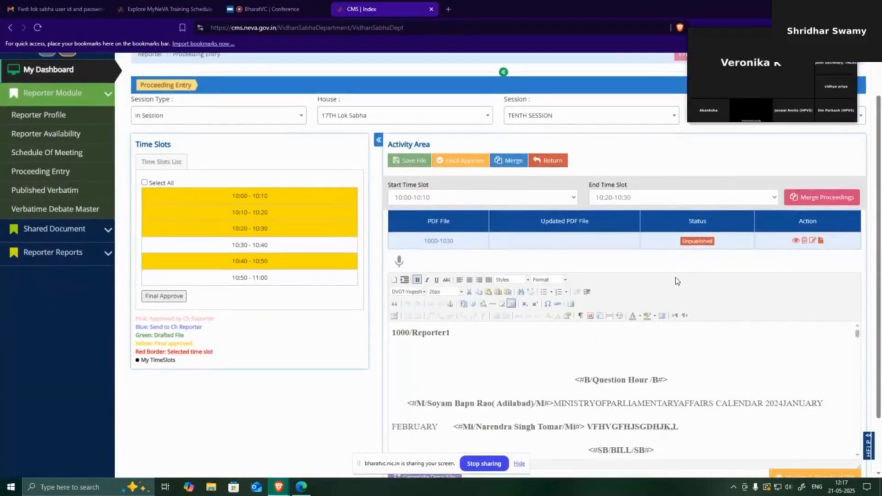
{"action": "scroll", "coordinate": [678, 294], "scroll_direction": "down", "scroll_amount": 1}
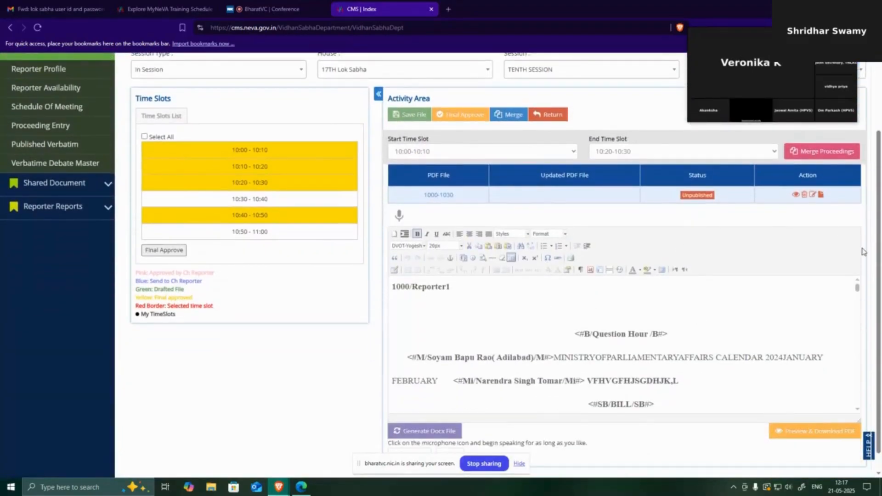
Open the merged 1000-1030 PDF file and review its cover page and proceedings pages
{"action": "left_click", "coordinate": [441, 197]}
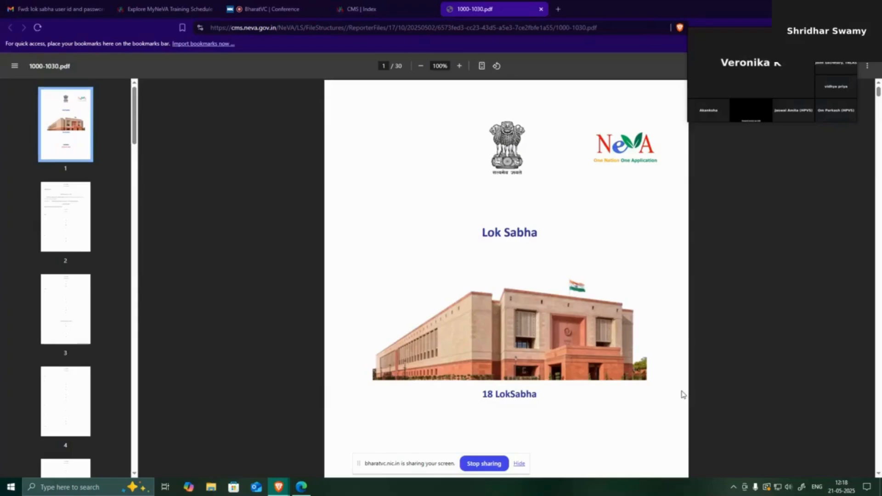
{"action": "scroll", "coordinate": [683, 394], "scroll_direction": "down", "scroll_amount": 3}
{"action": "scroll", "coordinate": [684, 394], "scroll_direction": "up", "scroll_amount": 2}
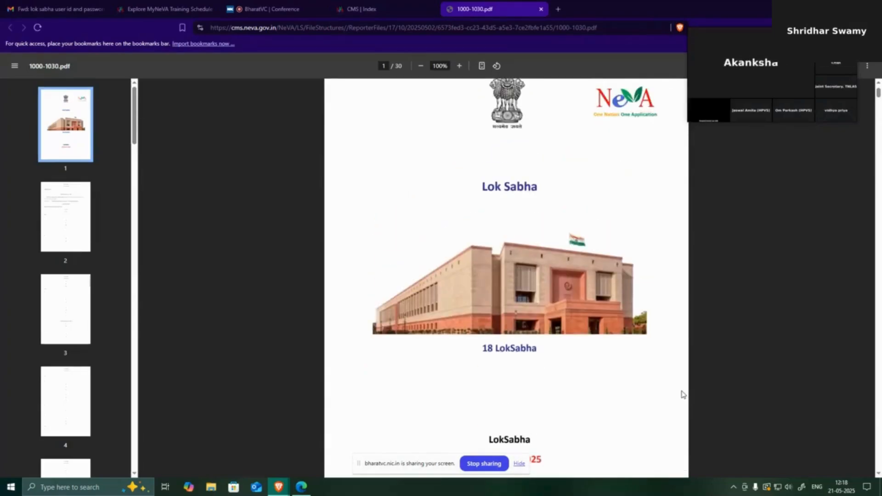
{"action": "scroll", "coordinate": [684, 394], "scroll_direction": "down", "scroll_amount": 6}
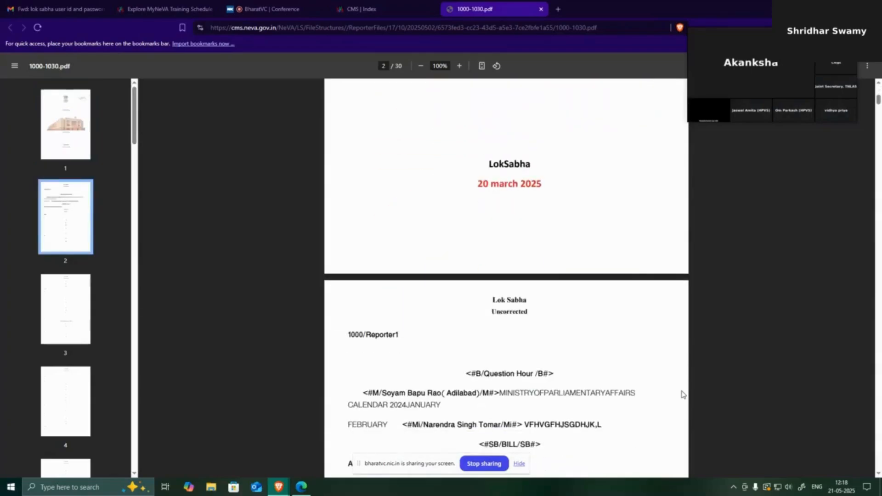
{"action": "scroll", "coordinate": [683, 395], "scroll_direction": "down", "scroll_amount": 6}
{"action": "scroll", "coordinate": [683, 394], "scroll_direction": "up", "scroll_amount": 5}
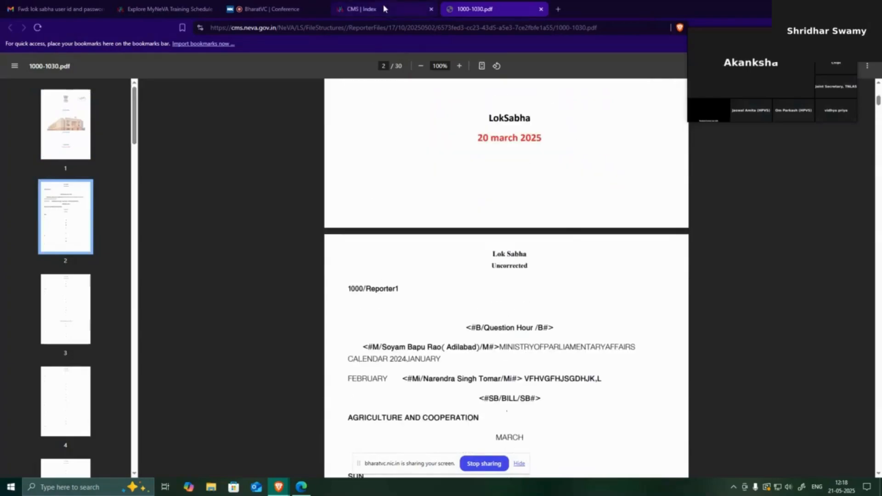
{"action": "scroll", "coordinate": [571, 238], "scroll_direction": "down", "scroll_amount": 6}
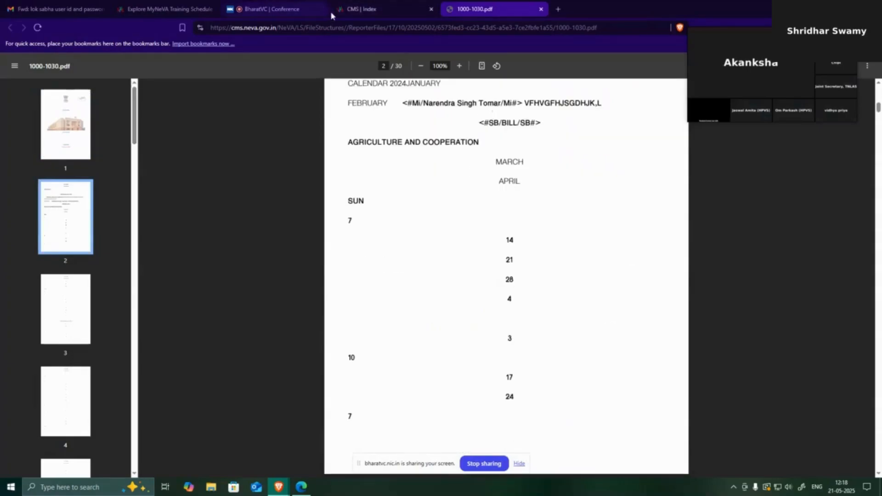
{"action": "scroll", "coordinate": [489, 248], "scroll_direction": "down", "scroll_amount": 10}
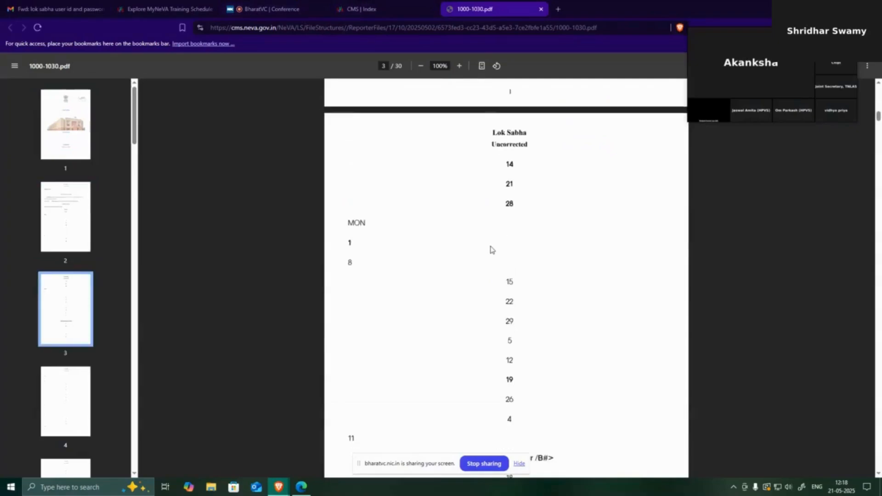
Return to the Proceeding Entry page and generate a DOCX file of the merged proceedings, cancelling the save
{"action": "left_click", "coordinate": [374, 8]}
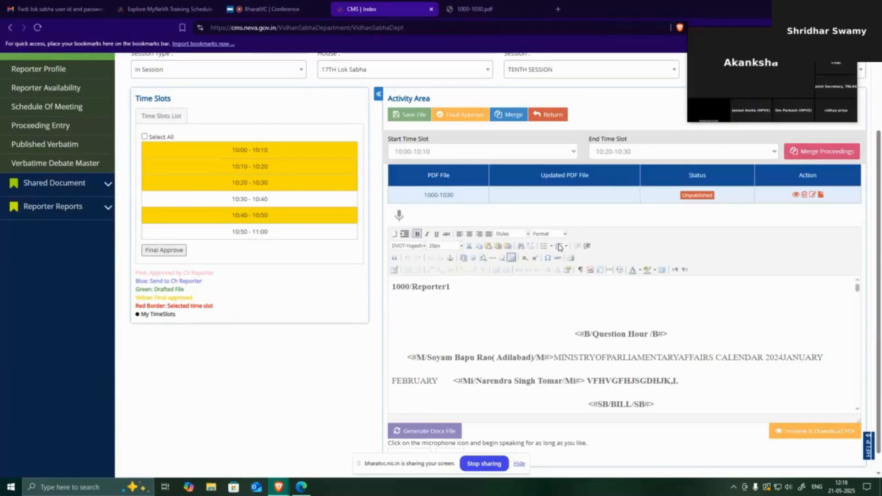
{"action": "scroll", "coordinate": [560, 248], "scroll_direction": "up", "scroll_amount": 1}
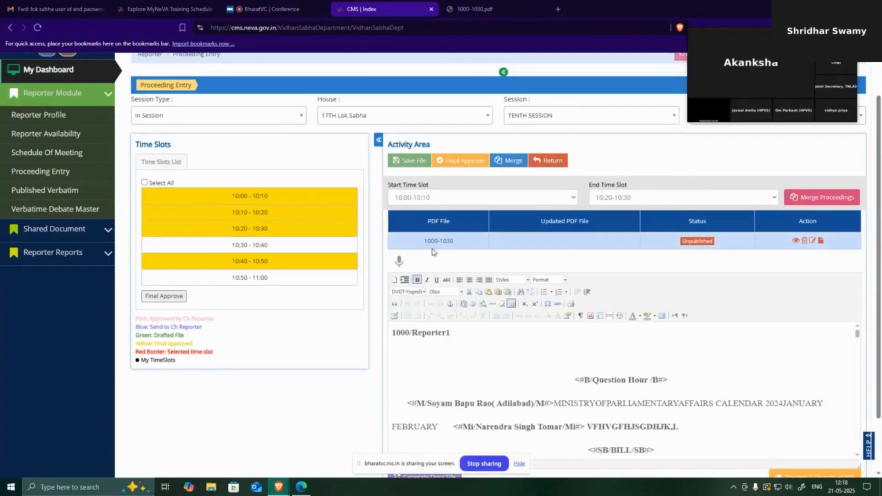
{"action": "scroll", "coordinate": [553, 388], "scroll_direction": "down", "scroll_amount": 2}
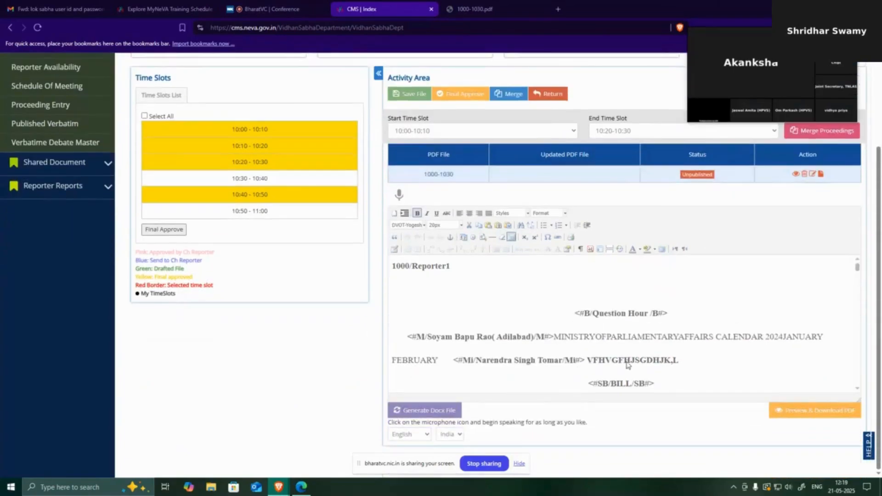
{"action": "left_click", "coordinate": [443, 415]}
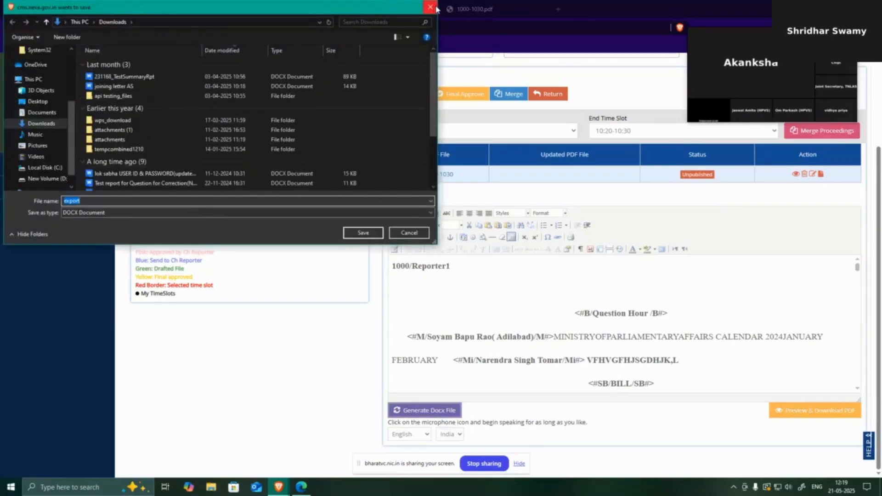
{"action": "left_click", "coordinate": [436, 8]}
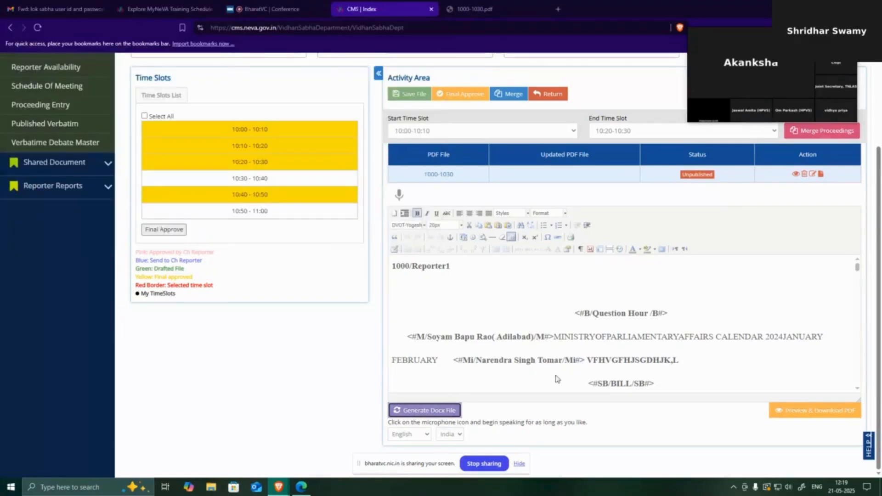
Go back to the opened 1000-1030 PDF and review its cover page title and date
{"action": "scroll", "coordinate": [618, 357], "scroll_direction": "up", "scroll_amount": 1}
{"action": "scroll", "coordinate": [618, 357], "scroll_direction": "up", "scroll_amount": 1}
{"action": "scroll", "coordinate": [618, 357], "scroll_direction": "down", "scroll_amount": 2}
{"action": "scroll", "coordinate": [689, 372], "scroll_direction": "up", "scroll_amount": 1}
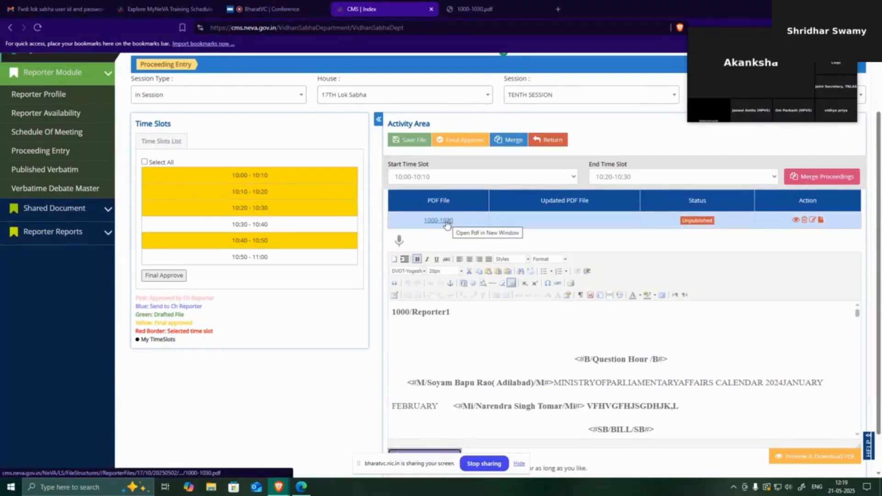
{"action": "left_click", "coordinate": [464, 10]}
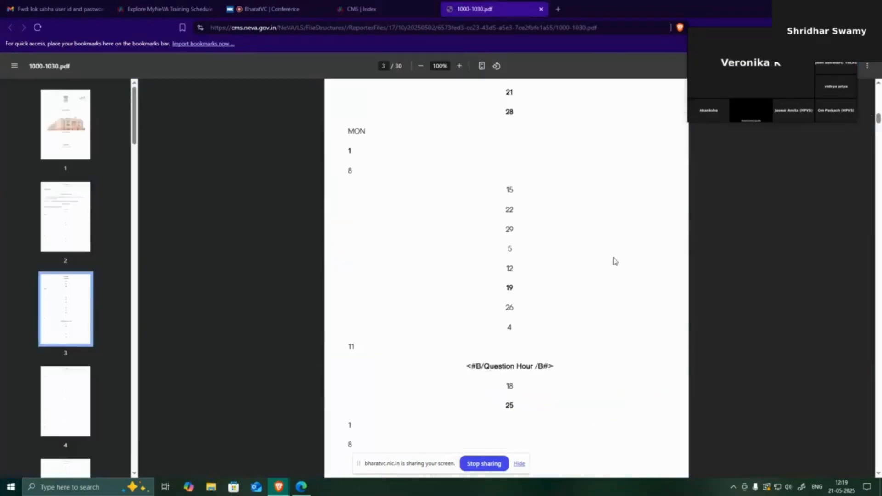
{"action": "scroll", "coordinate": [636, 280], "scroll_direction": "up", "scroll_amount": 3}
{"action": "scroll", "coordinate": [636, 280], "scroll_direction": "down", "scroll_amount": 4}
{"action": "scroll", "coordinate": [636, 280], "scroll_direction": "up", "scroll_amount": 9}
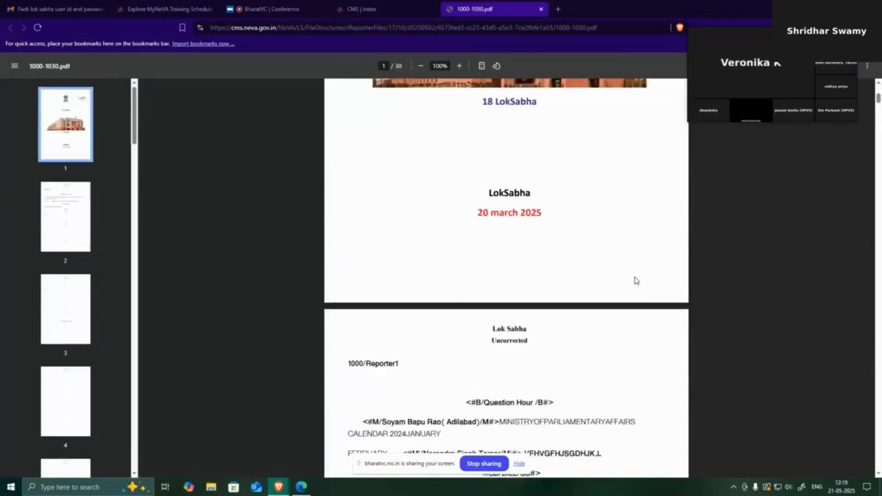
{"action": "scroll", "coordinate": [510, 168], "scroll_direction": "down", "scroll_amount": 1}
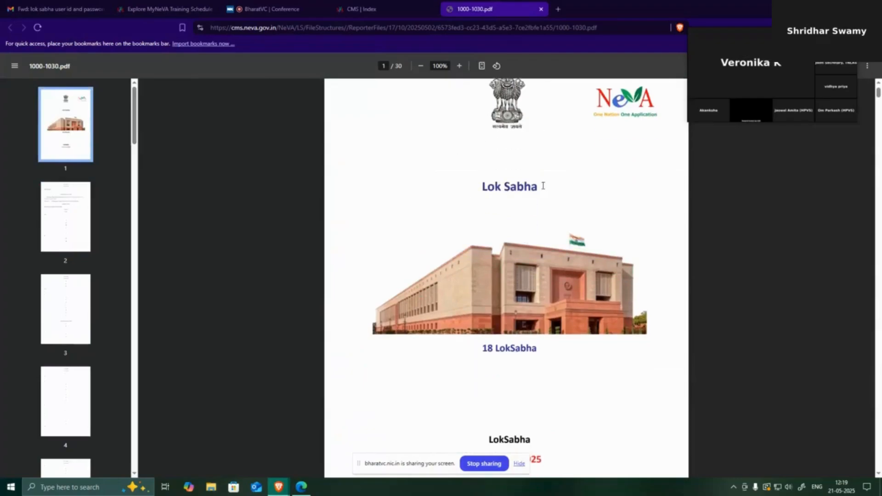
{"action": "scroll", "coordinate": [551, 180], "scroll_direction": "up", "scroll_amount": 1}
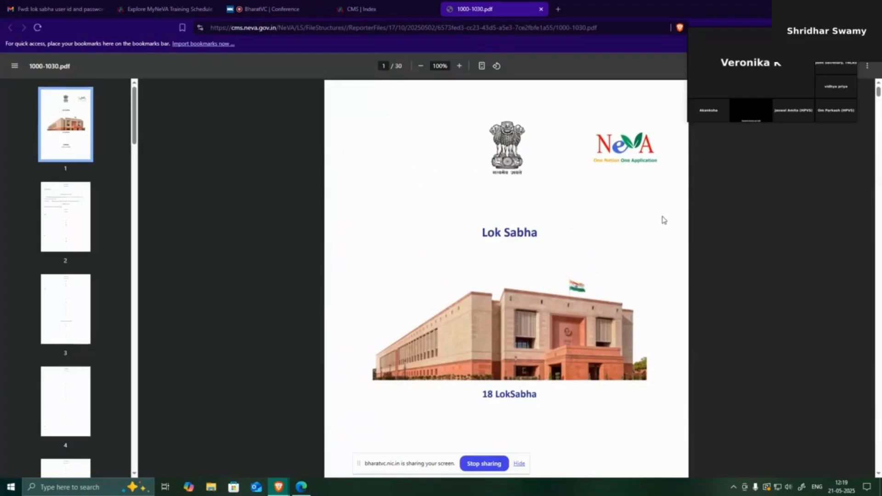
Review the cover page and the first proceedings page of the 1000-1030 PDF, and close it
{"action": "scroll", "coordinate": [573, 256], "scroll_direction": "down", "scroll_amount": 8}
{"action": "scroll", "coordinate": [578, 270], "scroll_direction": "down", "scroll_amount": 4}
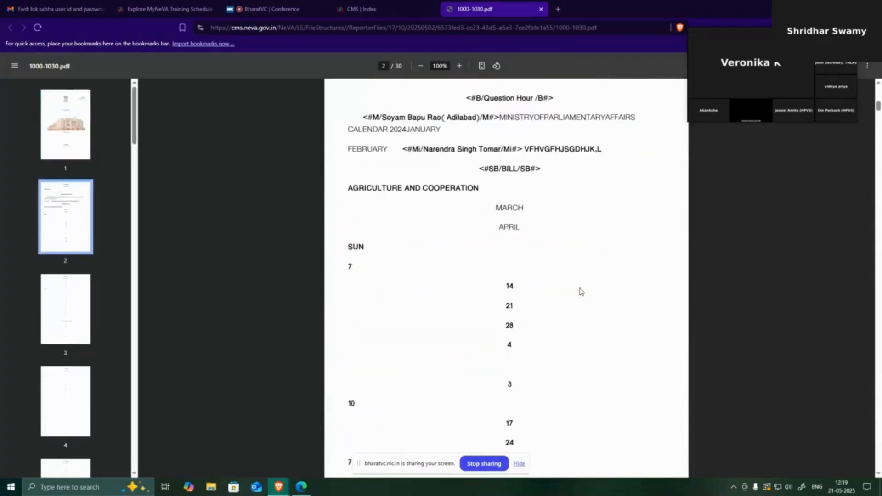
{"action": "scroll", "coordinate": [587, 266], "scroll_direction": "up", "scroll_amount": 4}
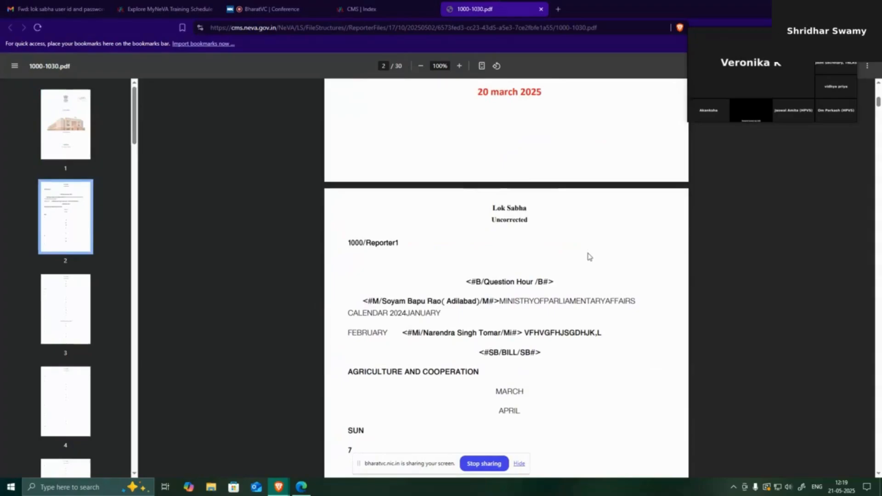
{"action": "scroll", "coordinate": [589, 266], "scroll_direction": "down", "scroll_amount": 5}
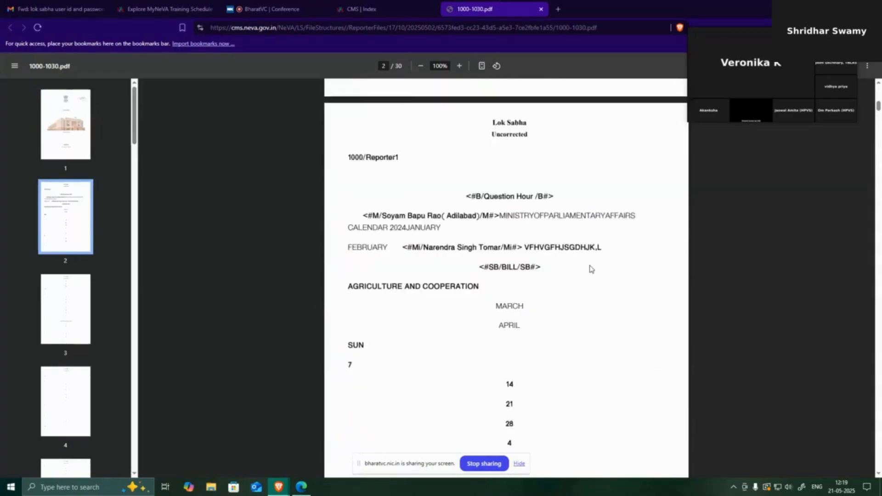
{"action": "scroll", "coordinate": [593, 292], "scroll_direction": "up", "scroll_amount": 5}
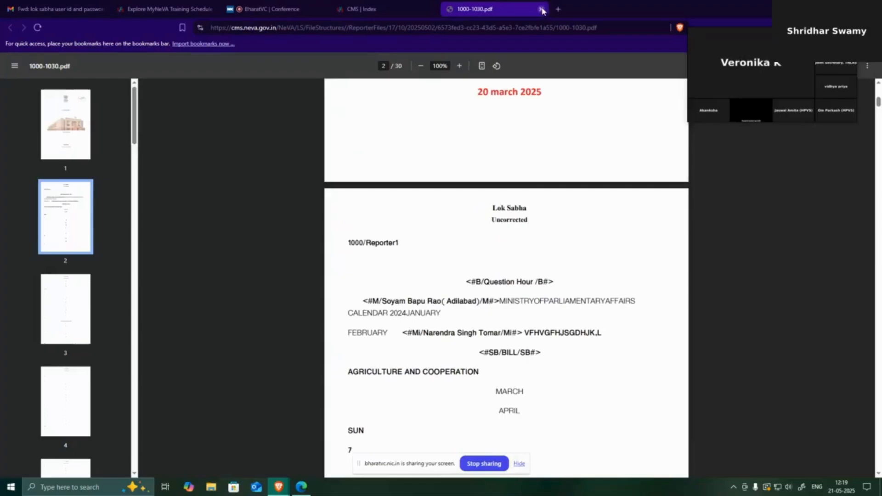
{"action": "left_click", "coordinate": [541, 8]}
Preview the merged proceedings in print form, check the first pages, and close the preview without printing
{"action": "scroll", "coordinate": [805, 419], "scroll_direction": "down", "scroll_amount": 1}
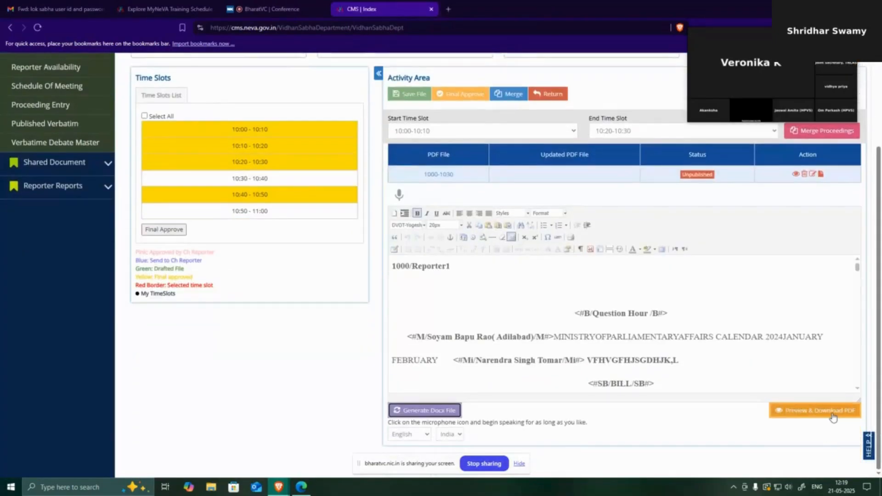
{"action": "left_click", "coordinate": [833, 416]}
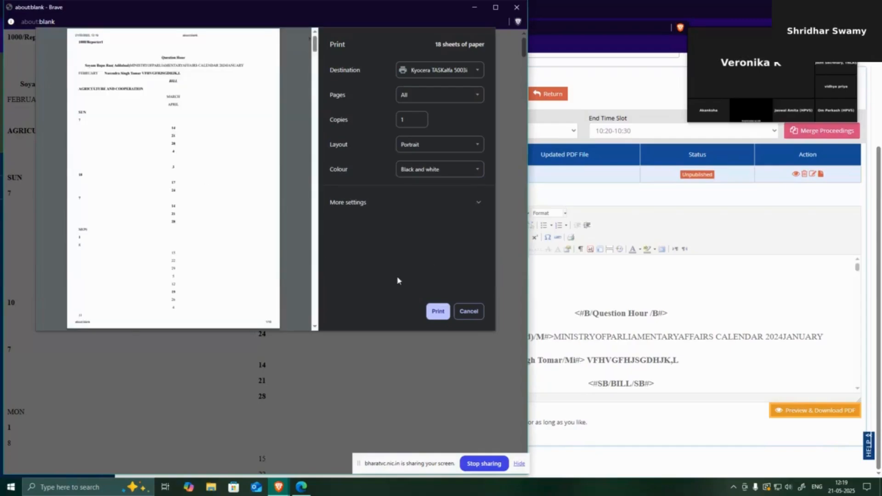
{"action": "scroll", "coordinate": [224, 231], "scroll_direction": "down", "scroll_amount": 4}
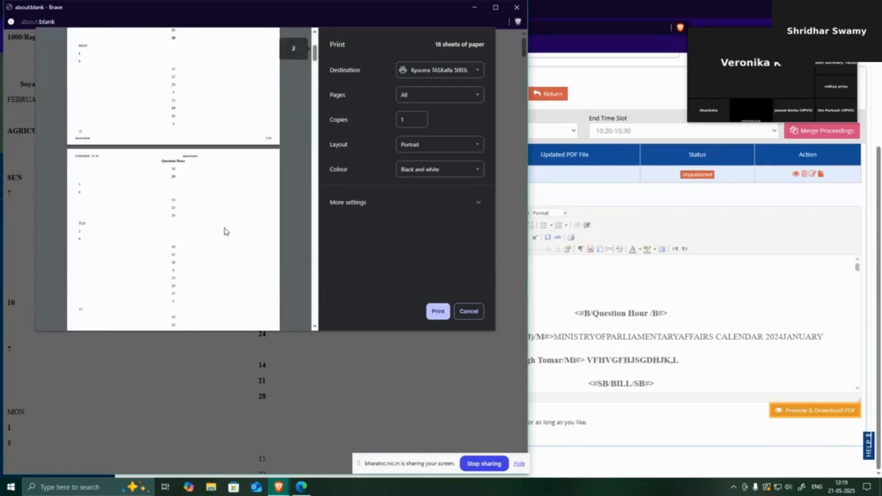
{"action": "scroll", "coordinate": [224, 231], "scroll_direction": "up", "scroll_amount": 4}
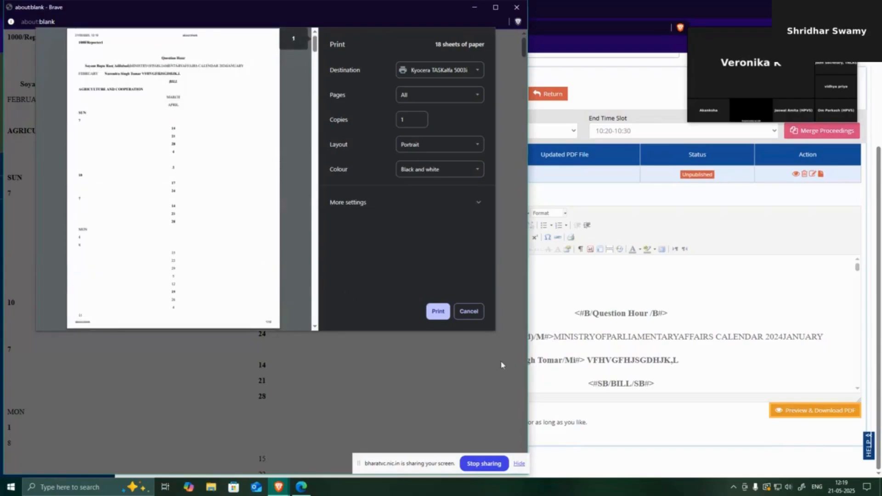
{"action": "left_click", "coordinate": [468, 312]}
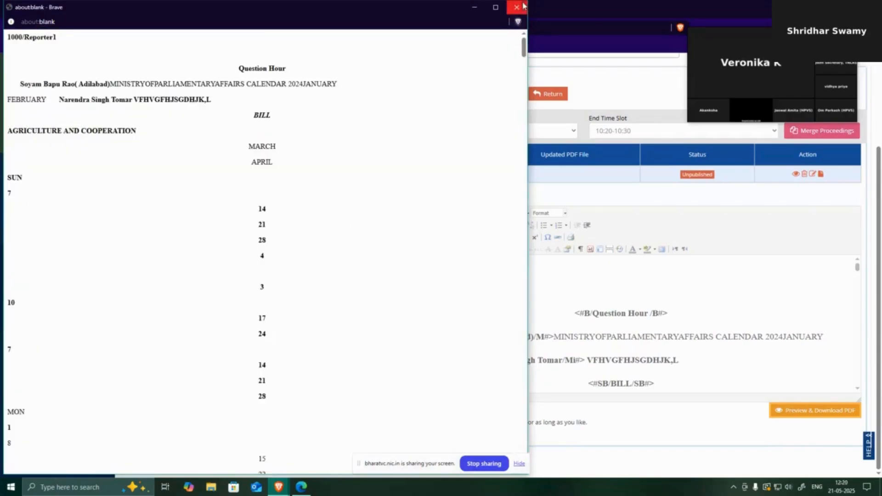
{"action": "left_click", "coordinate": [518, 8]}
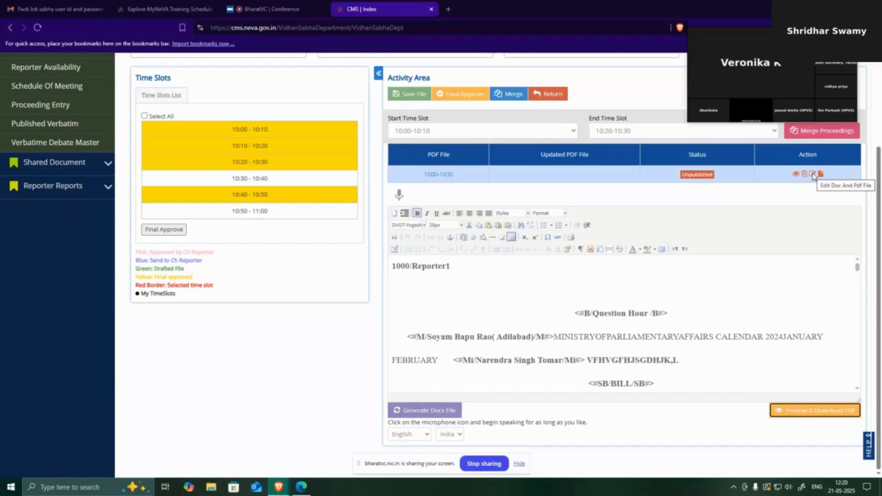
Open the merged 1000-1030 document for editing, confirming the proceedings update
{"action": "left_click", "coordinate": [812, 174]}
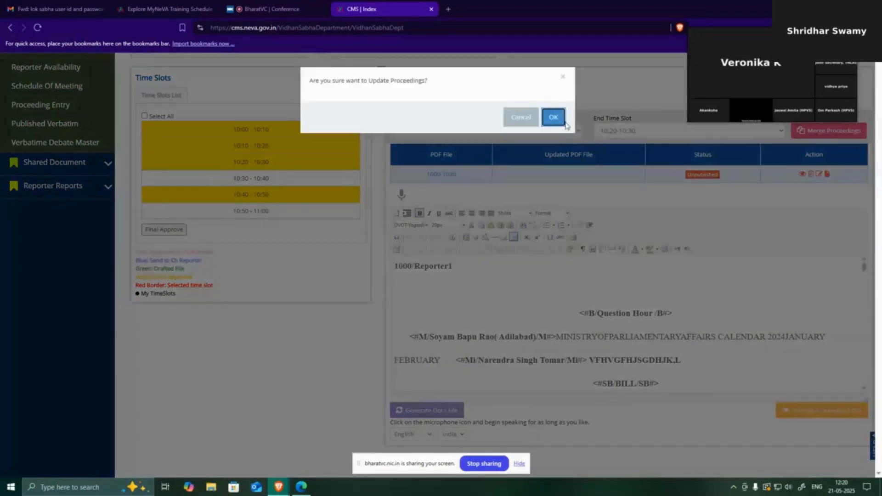
{"action": "left_click", "coordinate": [552, 117]}
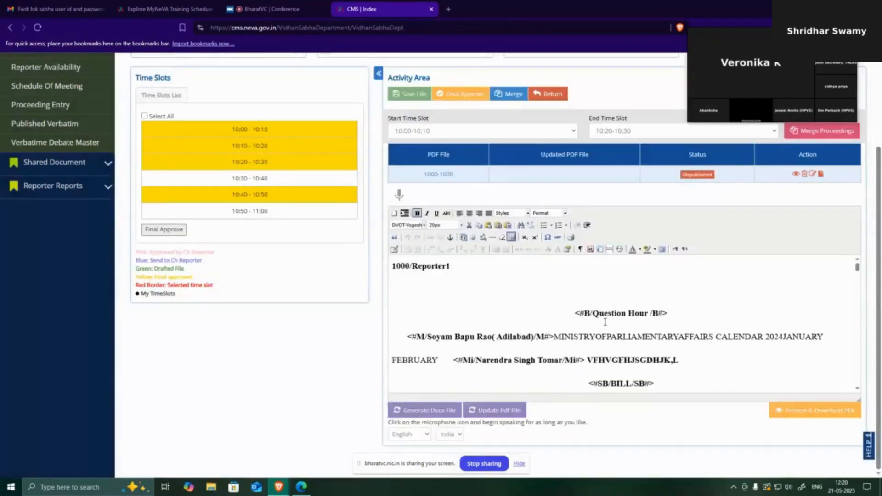
{"action": "scroll", "coordinate": [606, 321], "scroll_direction": "down", "scroll_amount": 2}
{"action": "scroll", "coordinate": [606, 322], "scroll_direction": "up", "scroll_amount": 2}
{"action": "scroll", "coordinate": [459, 283], "scroll_direction": "up", "scroll_amount": 3}
{"action": "scroll", "coordinate": [541, 386], "scroll_direction": "down", "scroll_amount": 2}
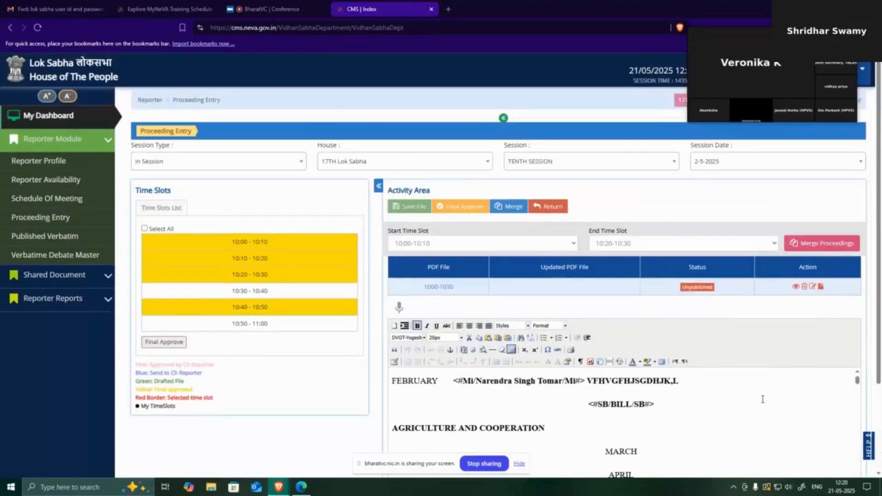
{"action": "scroll", "coordinate": [879, 337], "scroll_direction": "down", "scroll_amount": 2}
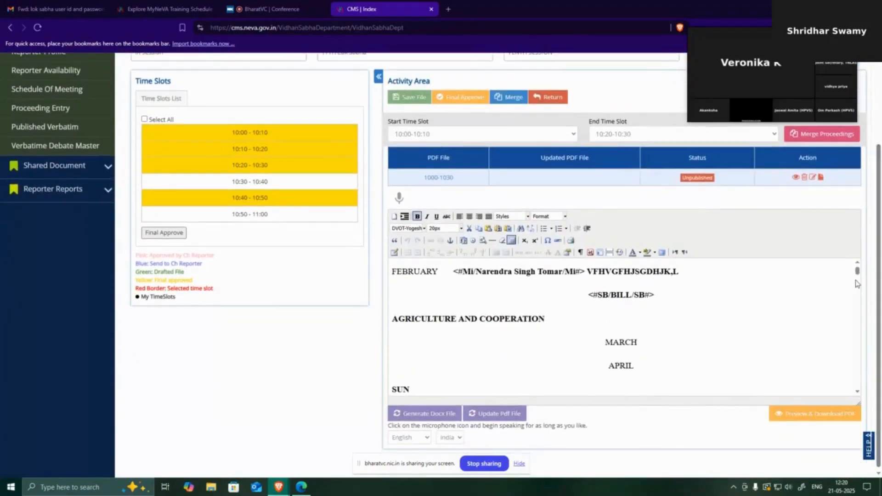
Delete the centred numbers starting with 16, 23 and 30 between the bold 9 and the WED line
{"action": "mouse_move", "coordinate": [857, 275]}
{"action": "left_mouse_down"}
{"action": "mouse_move", "coordinate": [859, 291]}
{"action": "mouse_move", "coordinate": [858, 280]}
{"action": "left_mouse_up"}
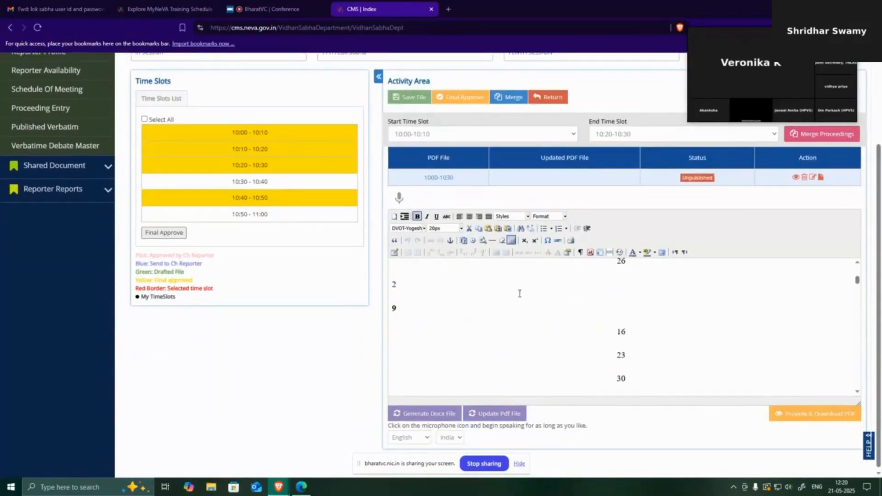
{"action": "left_click_drag", "start_coordinate": [519, 292], "coordinate": [666, 386]}
{"action": "key", "text": "Delete"}
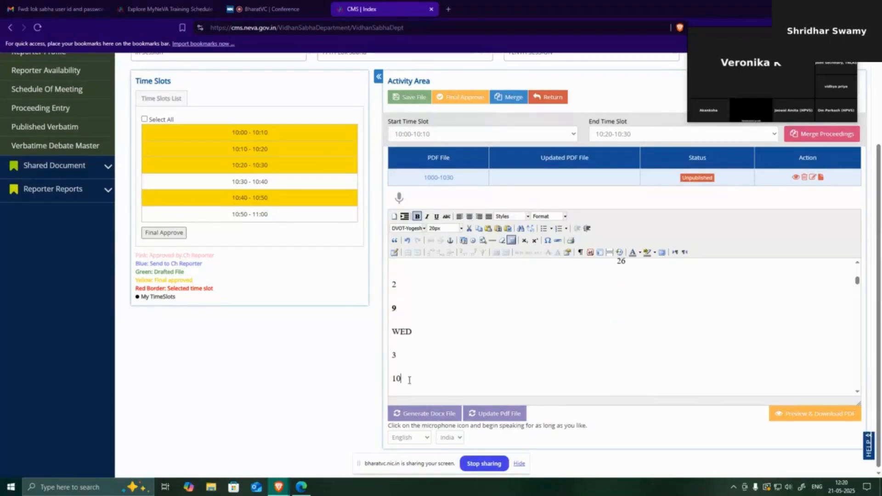
{"action": "left_click_drag", "start_coordinate": [401, 380], "coordinate": [396, 284]}
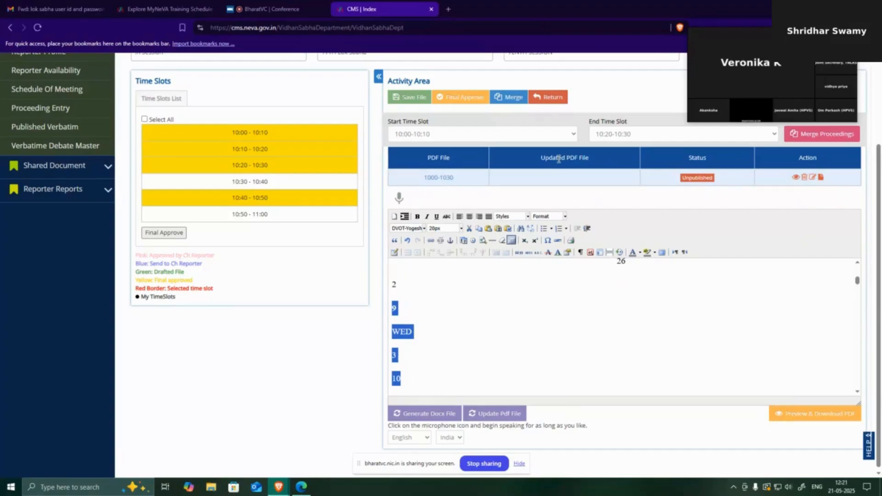
{"action": "left_click", "coordinate": [520, 293]}
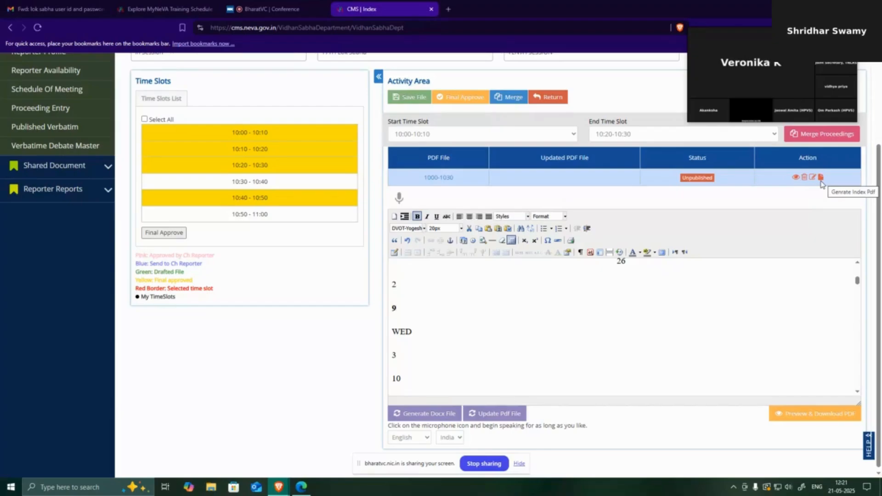
Delete the lines 2, 9, WED, 3 and 10 from the proceedings text
{"action": "scroll", "coordinate": [822, 184], "scroll_direction": "up", "scroll_amount": 1}
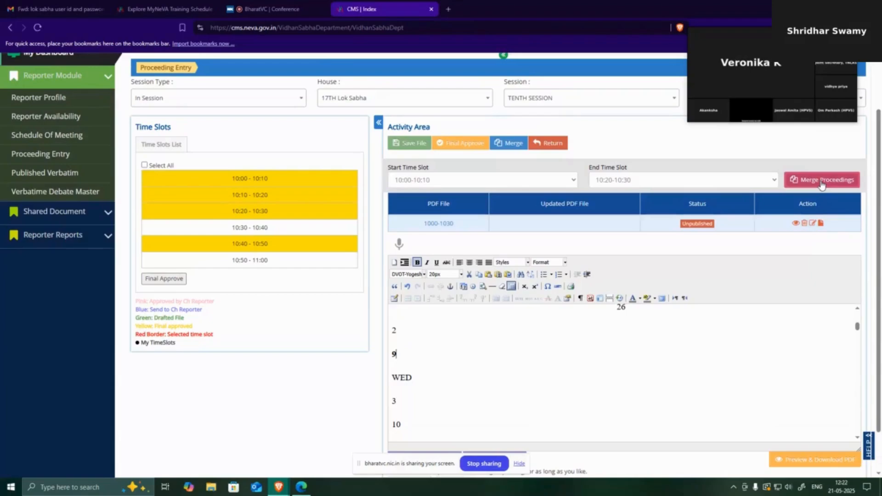
{"action": "scroll", "coordinate": [500, 352], "scroll_direction": "down", "scroll_amount": 1}
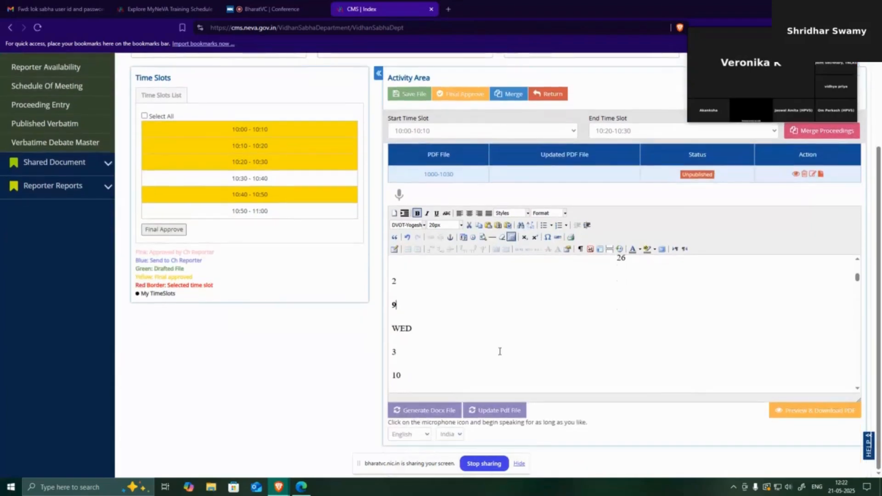
{"action": "left_click", "coordinate": [439, 379]}
{"action": "left_click_drag", "start_coordinate": [440, 379], "coordinate": [394, 280]}
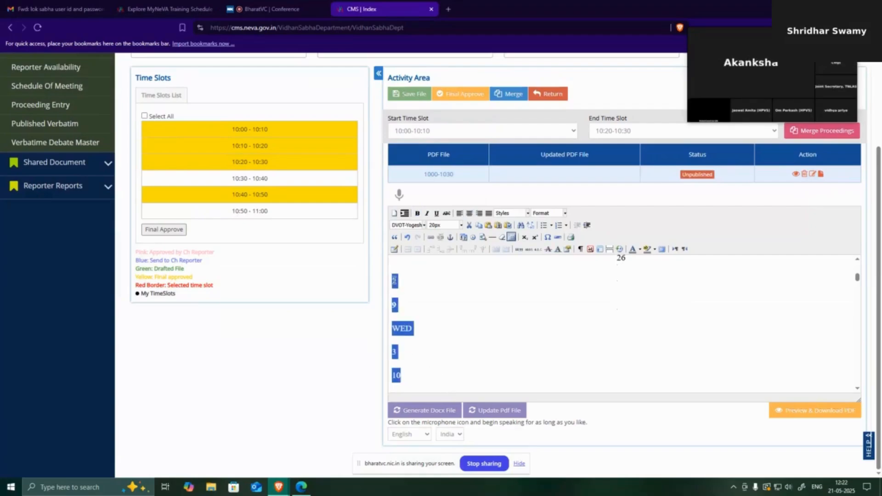
{"action": "key", "text": "BackSpace"}
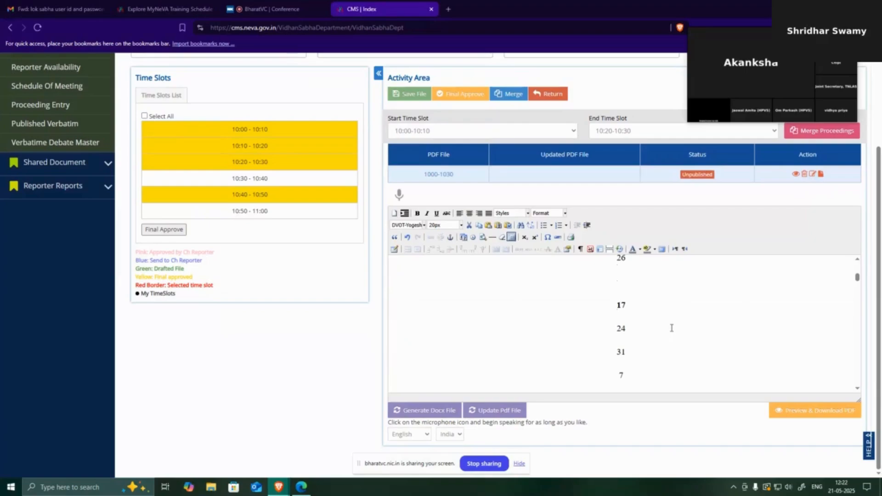
Delete the block of centred numbers between 31 and 13 in the proceedings text
{"action": "scroll", "coordinate": [665, 329], "scroll_direction": "down", "scroll_amount": 2}
{"action": "left_click", "coordinate": [650, 372]}
{"action": "left_click_drag", "start_coordinate": [649, 372], "coordinate": [583, 275]}
{"action": "key", "text": "BackSpace"}
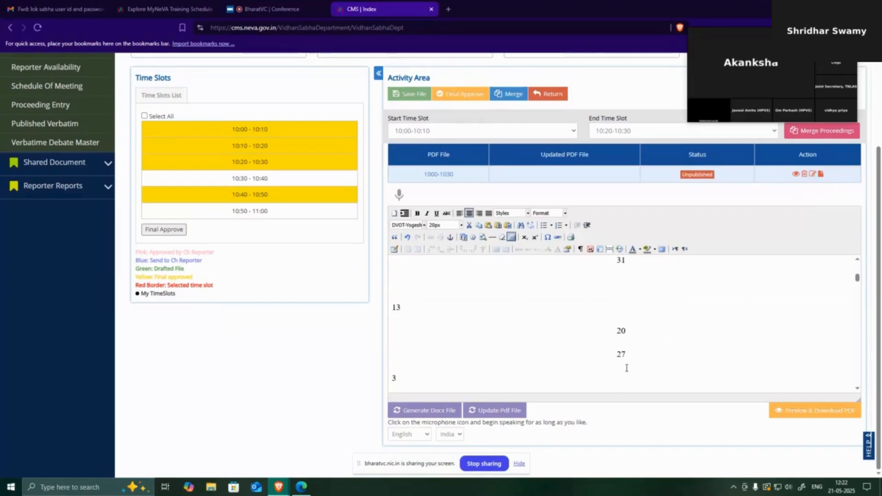
{"action": "left_click_drag", "start_coordinate": [646, 353], "coordinate": [543, 288]}
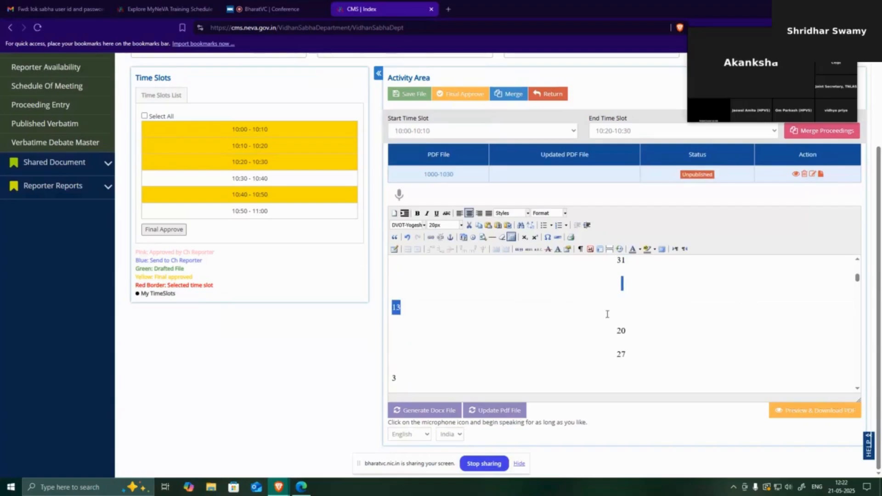
{"action": "scroll", "coordinate": [610, 323], "scroll_direction": "up", "scroll_amount": 2}
{"action": "scroll", "coordinate": [612, 322], "scroll_direction": "up", "scroll_amount": 3}
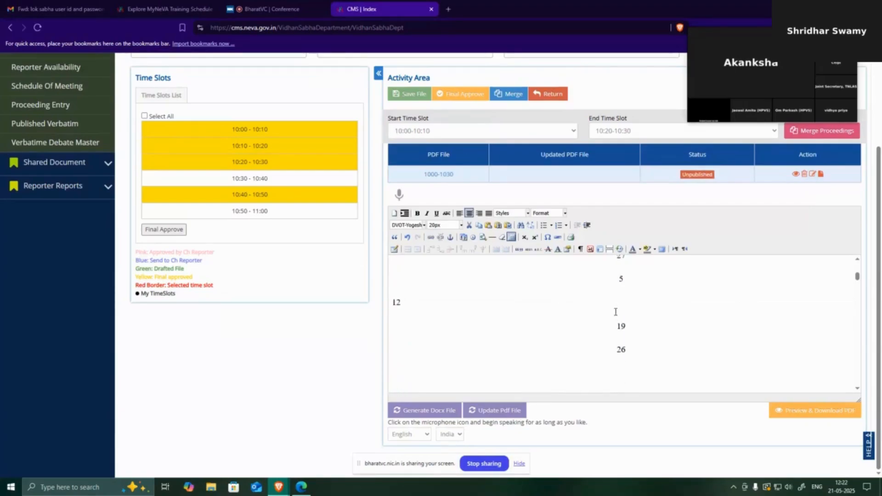
{"action": "scroll", "coordinate": [616, 313], "scroll_direction": "up", "scroll_amount": 5}
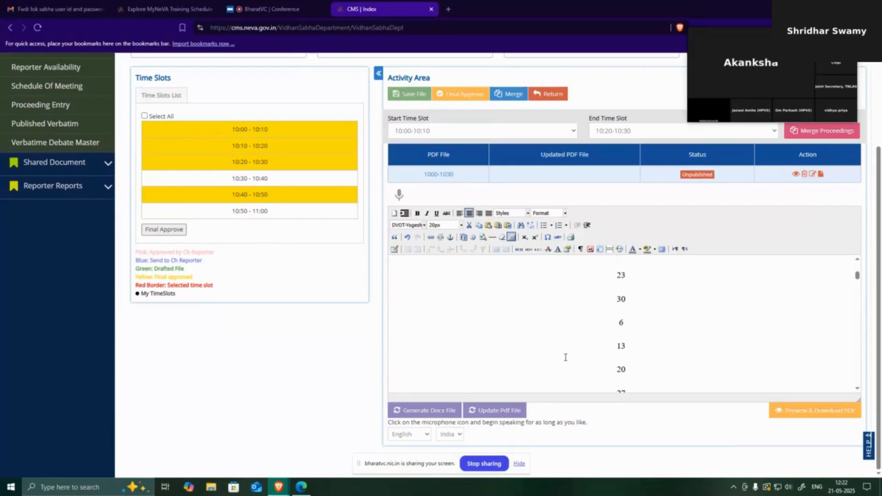
Update the merged PDF file with the edited proceedings text, confirming the update
{"action": "left_click", "coordinate": [499, 412]}
{"action": "left_click", "coordinate": [553, 114]}
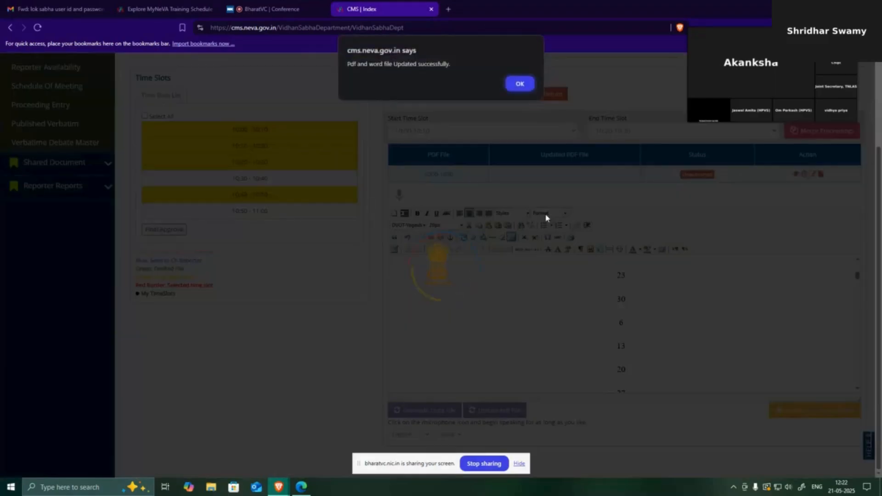
{"action": "left_click", "coordinate": [523, 84]}
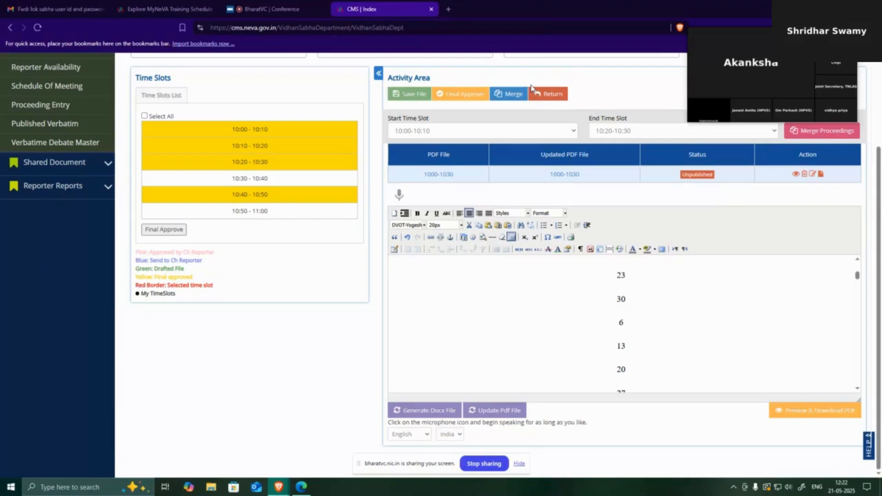
Open the updated 1000-1030 PDF, review its proceedings pages, and close it
{"action": "left_click", "coordinate": [564, 175]}
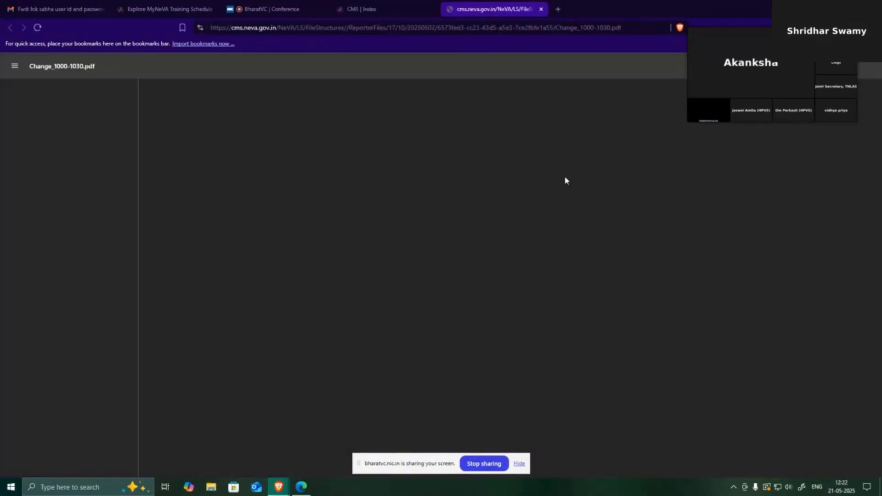
{"action": "scroll", "coordinate": [601, 248], "scroll_direction": "down", "scroll_amount": 10}
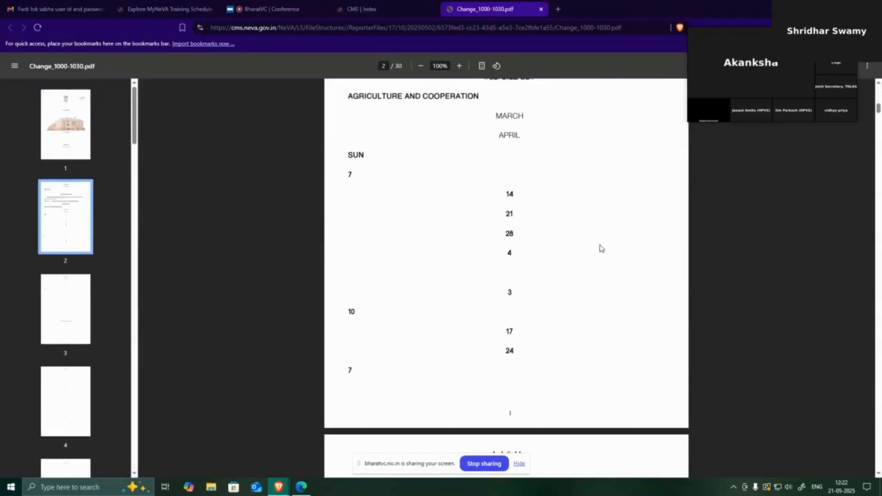
{"action": "scroll", "coordinate": [600, 248], "scroll_direction": "down", "scroll_amount": 5}
{"action": "scroll", "coordinate": [572, 183], "scroll_direction": "up", "scroll_amount": 7}
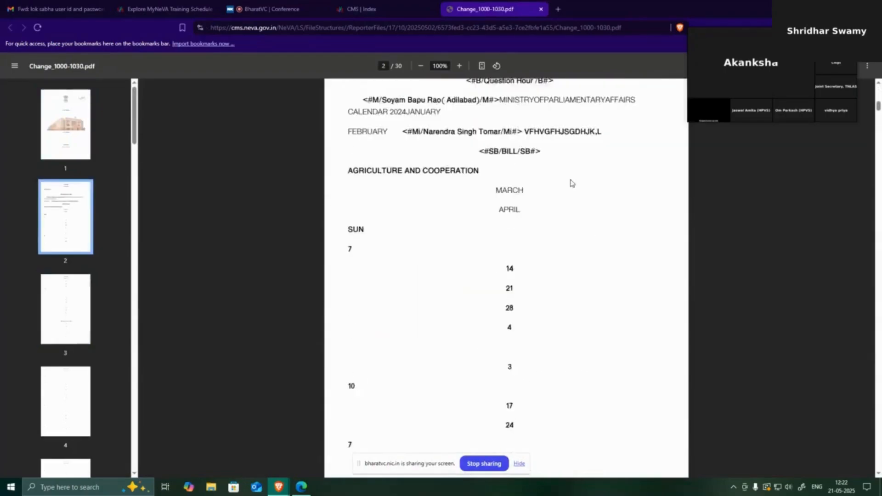
{"action": "left_click", "coordinate": [542, 10]}
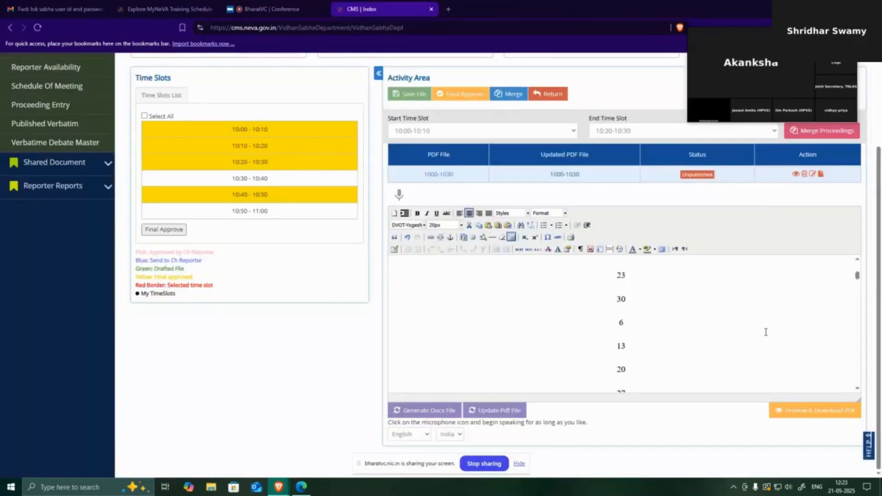
Publish the merged 1000-1030 proceedings file and confirm the publication
{"action": "scroll", "coordinate": [766, 332], "scroll_direction": "up", "scroll_amount": 1}
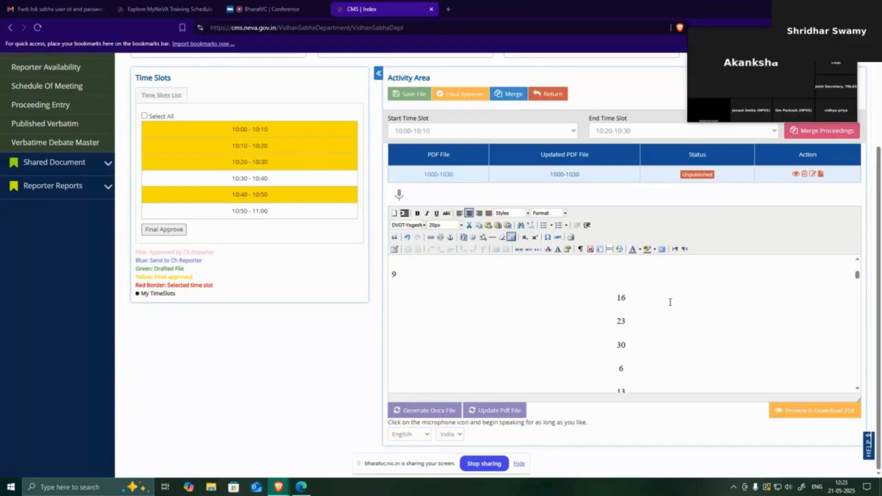
{"action": "left_click", "coordinate": [647, 328]}
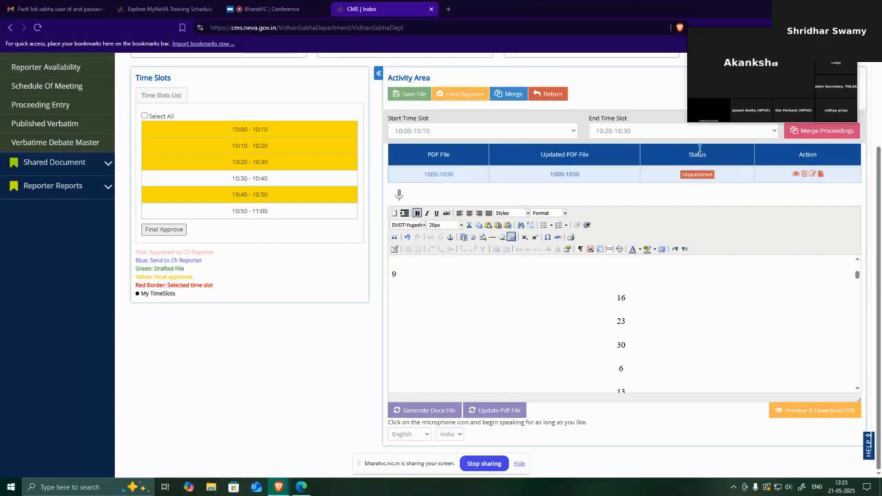
{"action": "left_click", "coordinate": [796, 174]}
{"action": "left_click", "coordinate": [554, 118]}
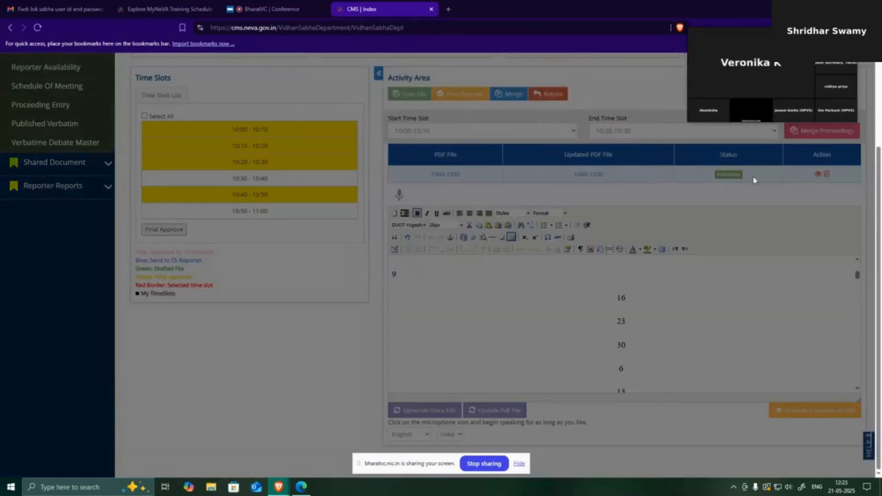
Unpublish the merged 1000-1030 proceedings file and confirm the action
{"action": "left_click", "coordinate": [549, 116]}
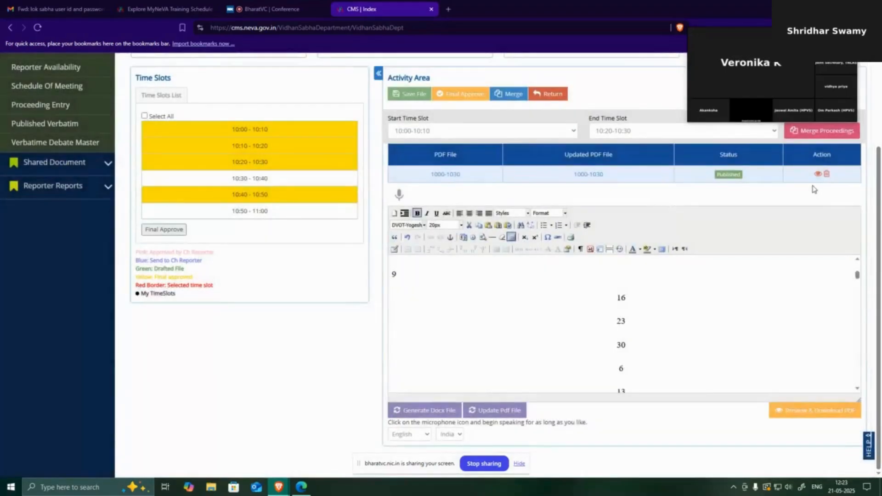
{"action": "left_click", "coordinate": [818, 176]}
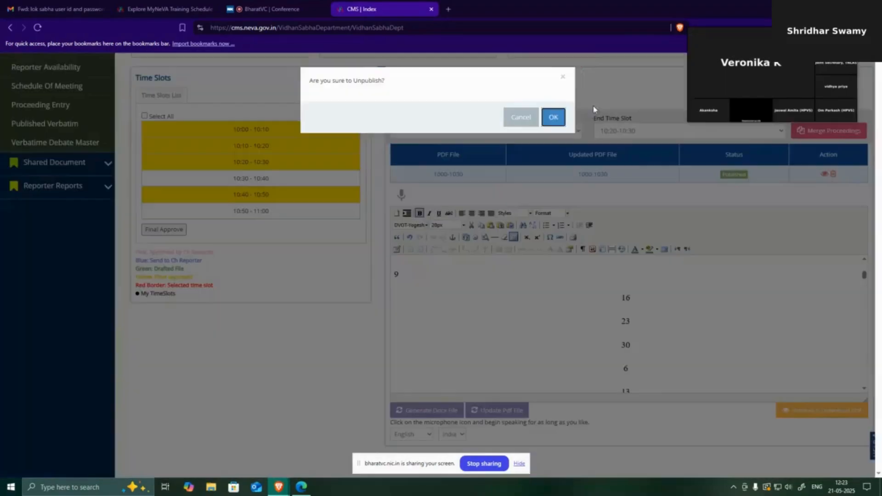
{"action": "left_click", "coordinate": [554, 114]}
{"action": "left_click", "coordinate": [553, 117]}
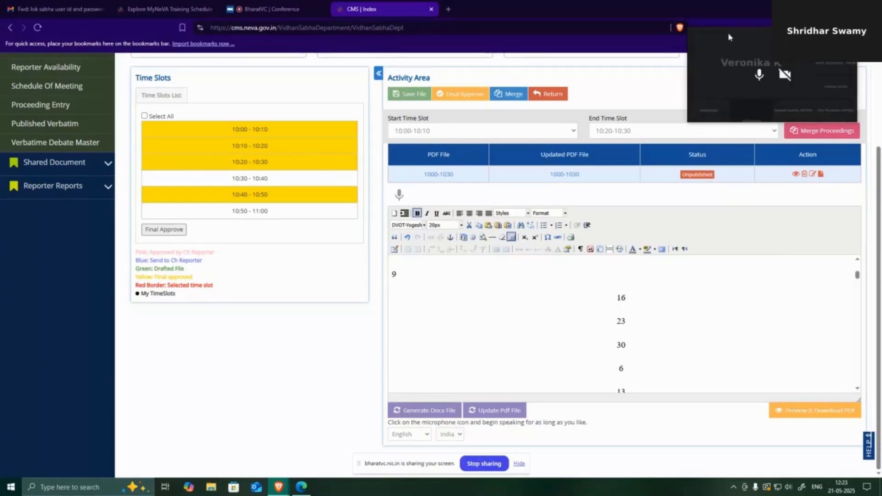
Generate the index PDF for the merged 1000-1030 proceedings file and confirm the generation
{"action": "scroll", "coordinate": [820, 257], "scroll_direction": "up", "scroll_amount": 1}
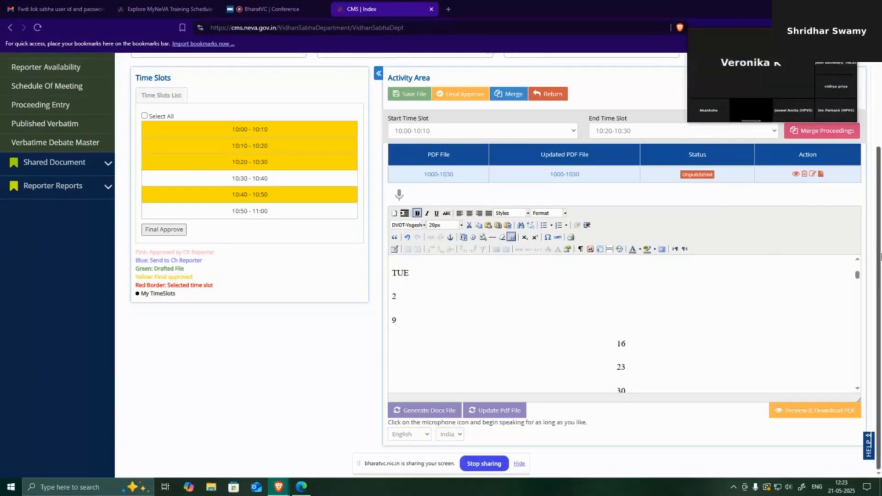
{"action": "left_click_drag", "start_coordinate": [881, 244], "coordinate": [881, 211]}
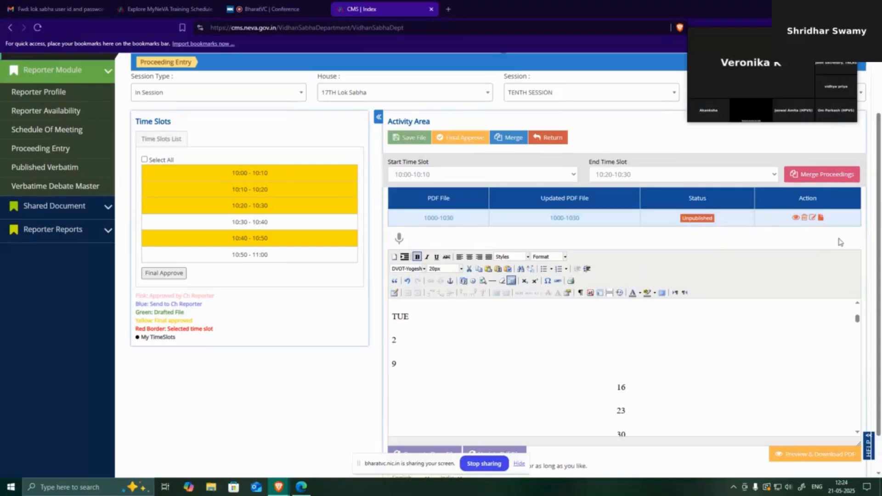
{"action": "left_click", "coordinate": [821, 218]}
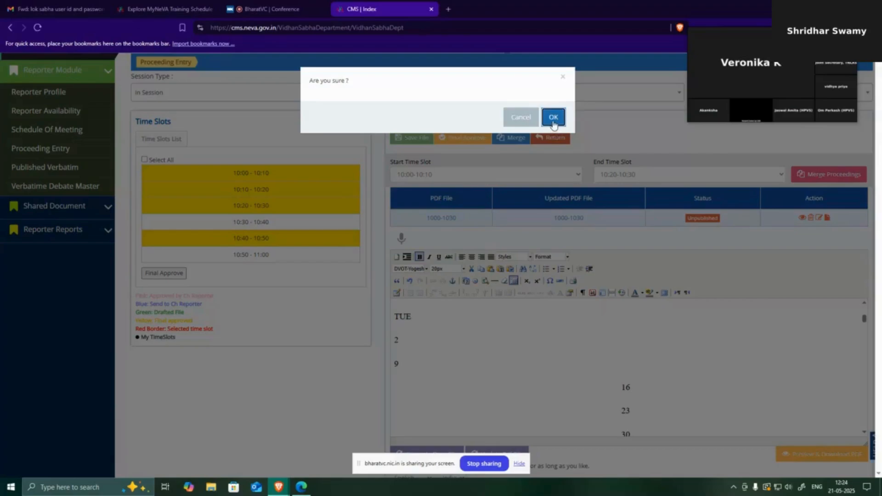
{"action": "left_click", "coordinate": [553, 118]}
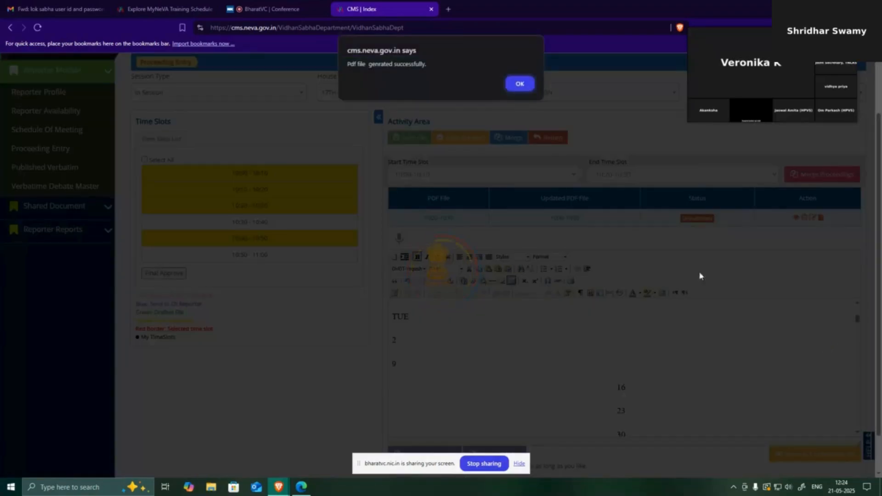
{"action": "left_click", "coordinate": [520, 84]}
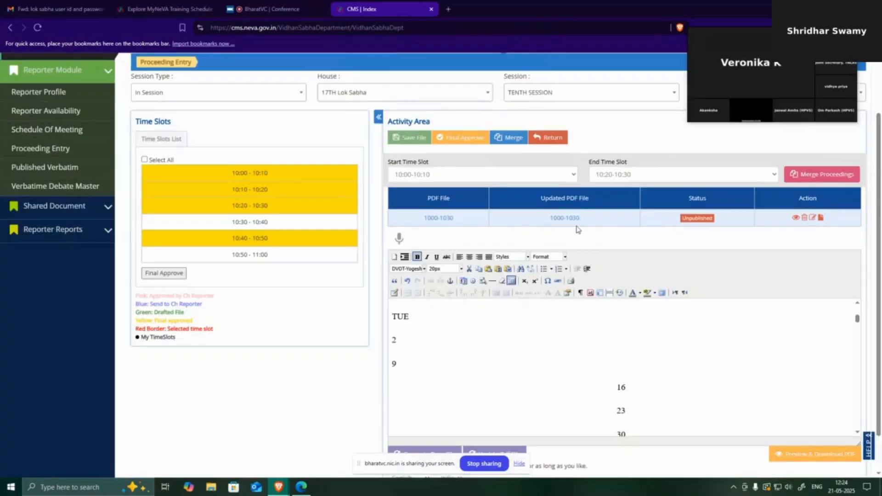
Open the updated 1000-1030 PDF at its index page and start a text search from the first Question Hour member
{"action": "left_click", "coordinate": [574, 221]}
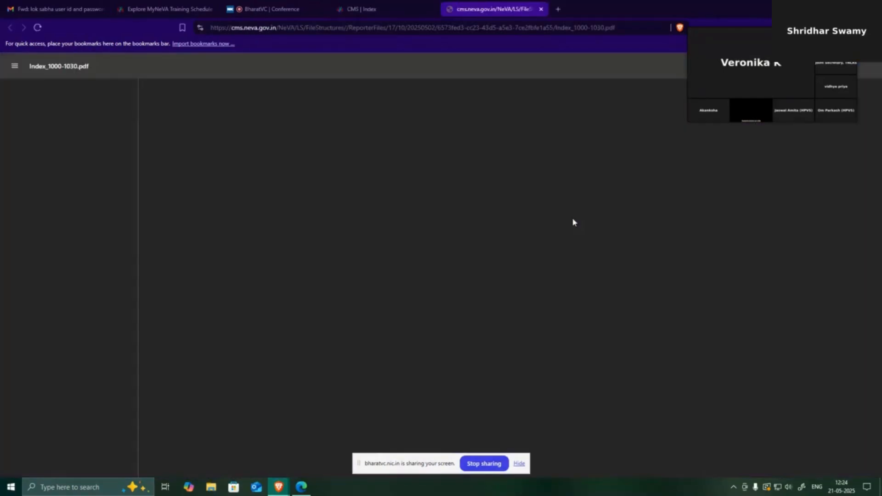
{"action": "scroll", "coordinate": [631, 271], "scroll_direction": "down", "scroll_amount": 9}
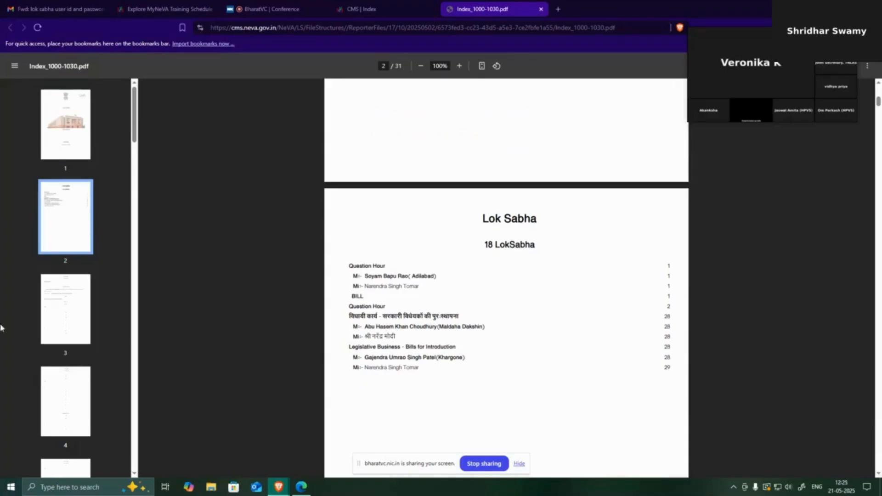
{"action": "double_click", "coordinate": [373, 276]}
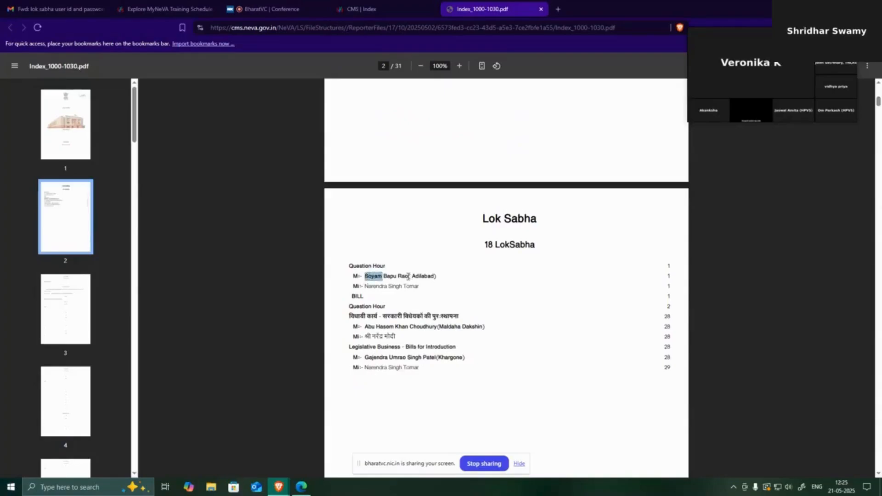
{"action": "left_click_drag", "start_coordinate": [408, 276], "coordinate": [367, 275]}
{"action": "key", "text": "ctrl+f"}
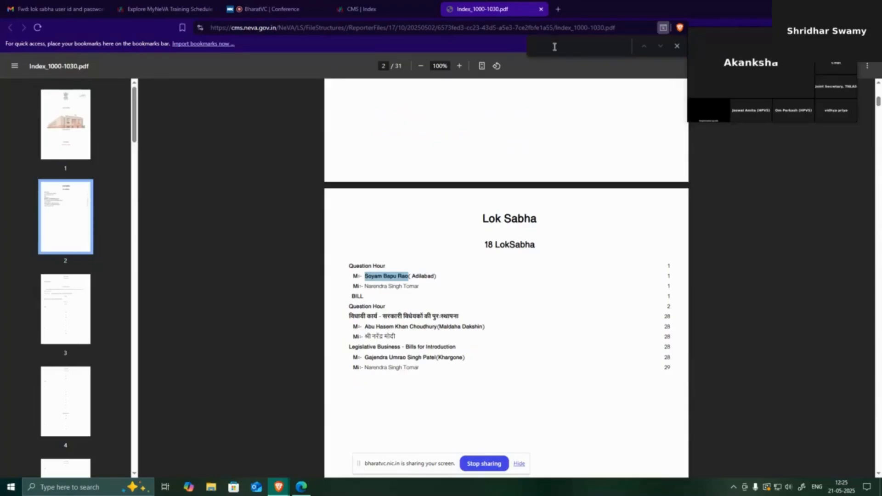
{"action": "key", "text": "ctrl+v"}
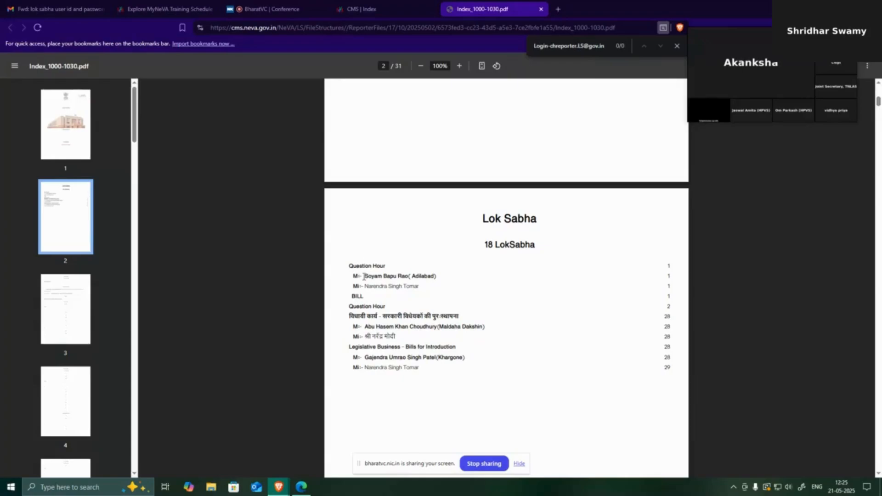
Copy the first Question Hour member's name from the index, search the PDF for it, and cycle through the matches
{"action": "left_click_drag", "start_coordinate": [365, 276], "coordinate": [408, 276]}
{"action": "key", "text": "ctrl+c"}
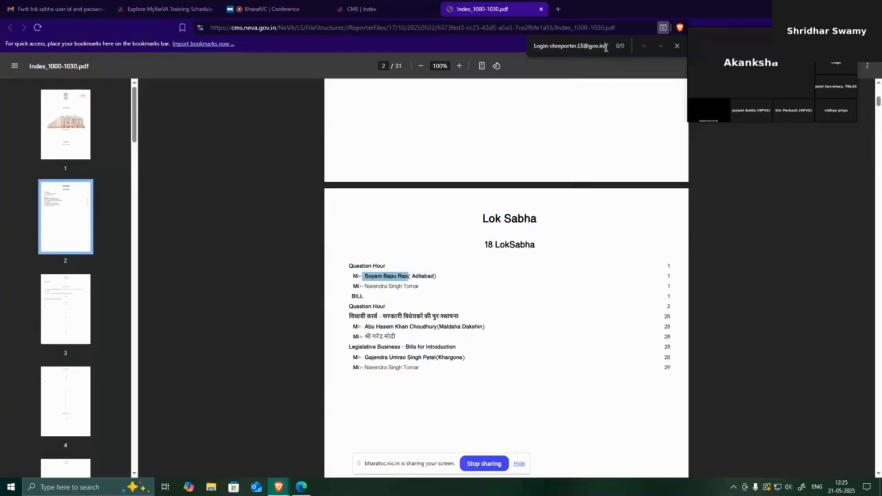
{"action": "key", "text": "ctrl+a"}
{"action": "key", "text": "ctrl+v"}
{"action": "left_click", "coordinate": [660, 46]}
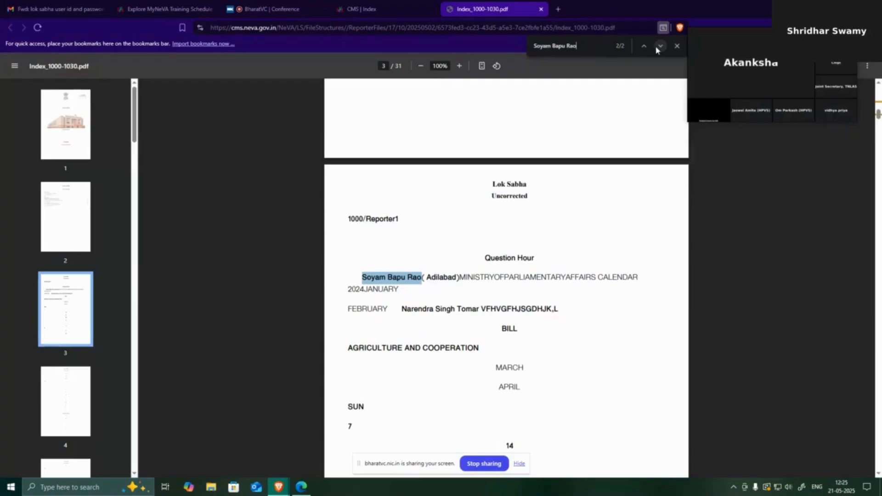
{"action": "left_click", "coordinate": [660, 46]}
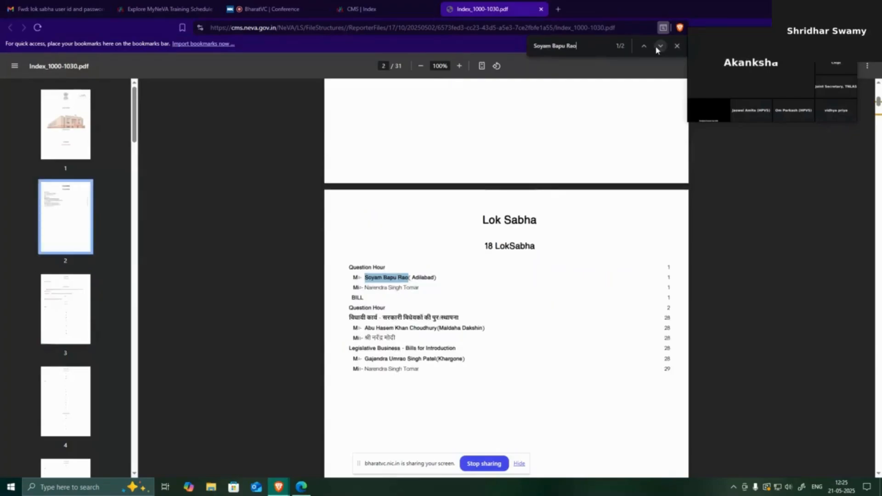
{"action": "left_click", "coordinate": [361, 9]}
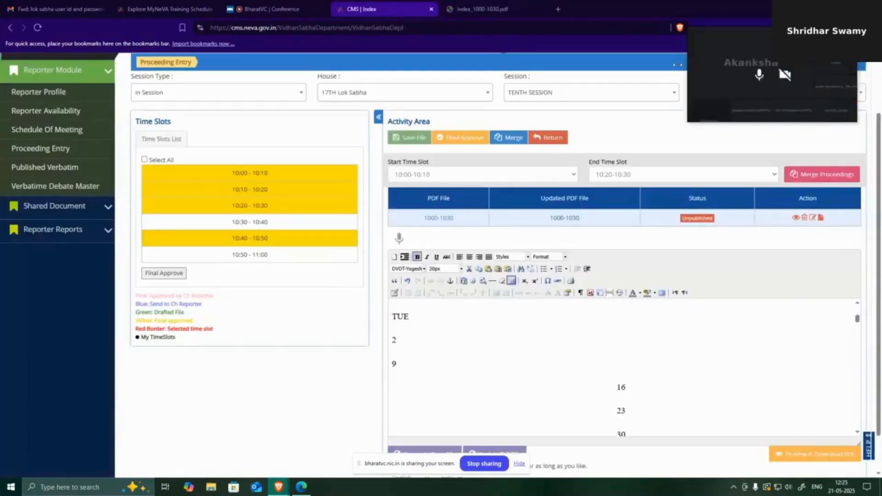
{"action": "scroll", "coordinate": [669, 237], "scroll_direction": "up", "scroll_amount": 2}
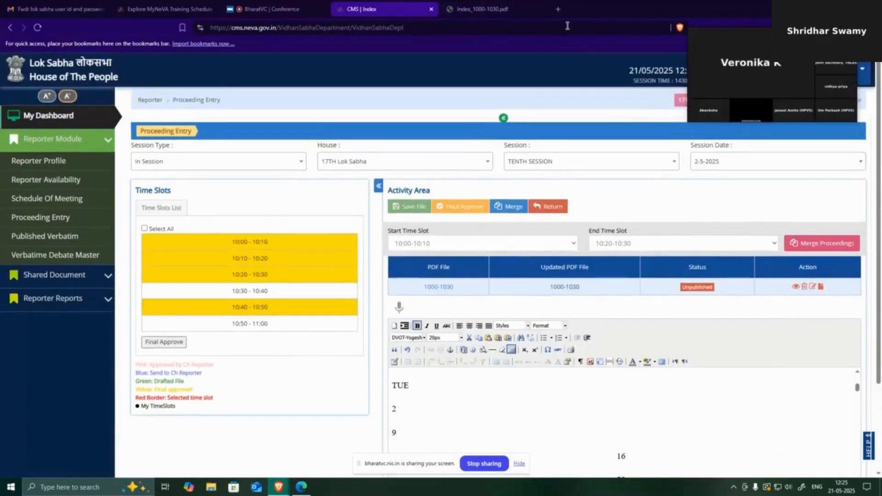
{"action": "left_click", "coordinate": [503, 9]}
{"action": "scroll", "coordinate": [414, 322], "scroll_direction": "up", "scroll_amount": 1}
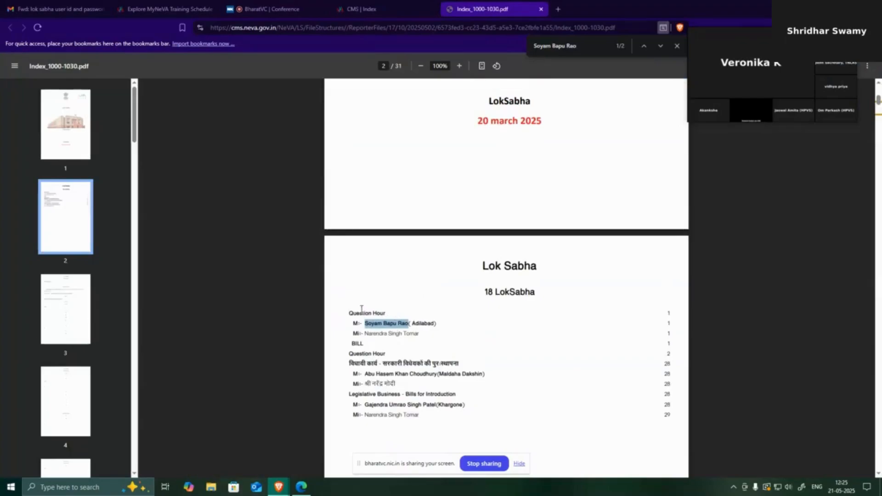
Trace the first Question Hour member from the index to the matching proceedings page and check its page number
{"action": "double_click", "coordinate": [362, 312]}
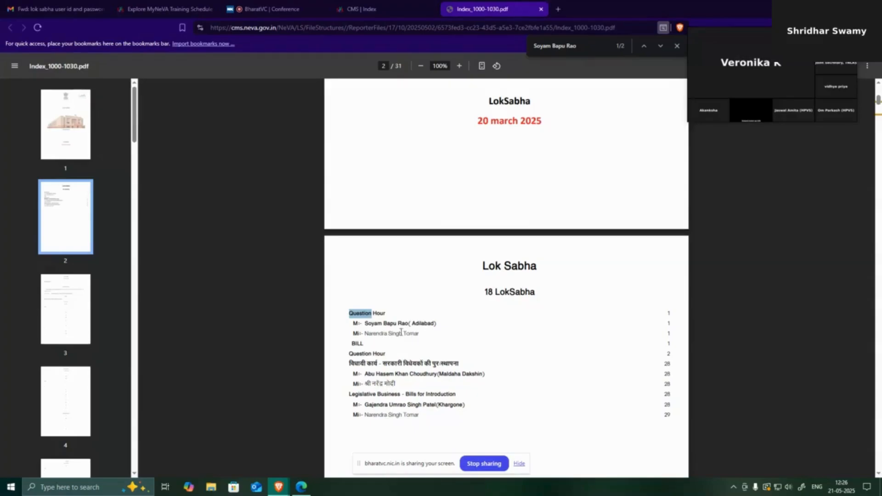
{"action": "scroll", "coordinate": [624, 333], "scroll_direction": "down", "scroll_amount": 1}
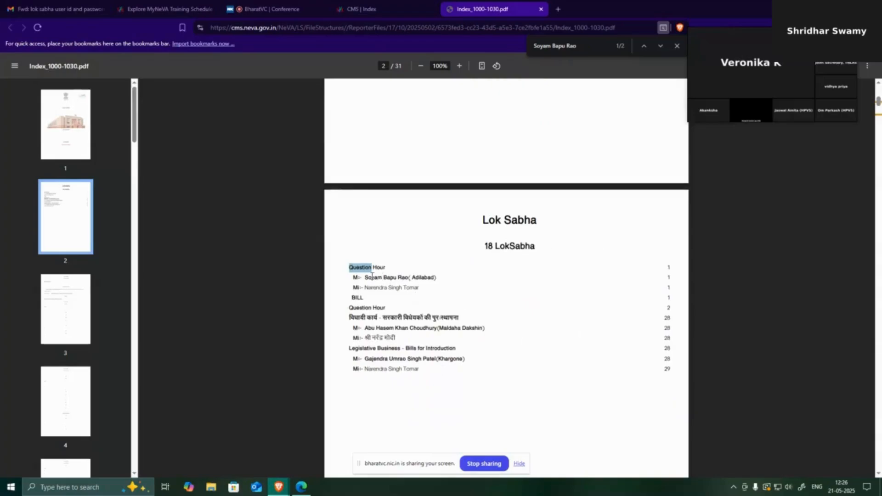
{"action": "left_click_drag", "start_coordinate": [365, 277], "coordinate": [415, 279]}
{"action": "double_click", "coordinate": [407, 278]}
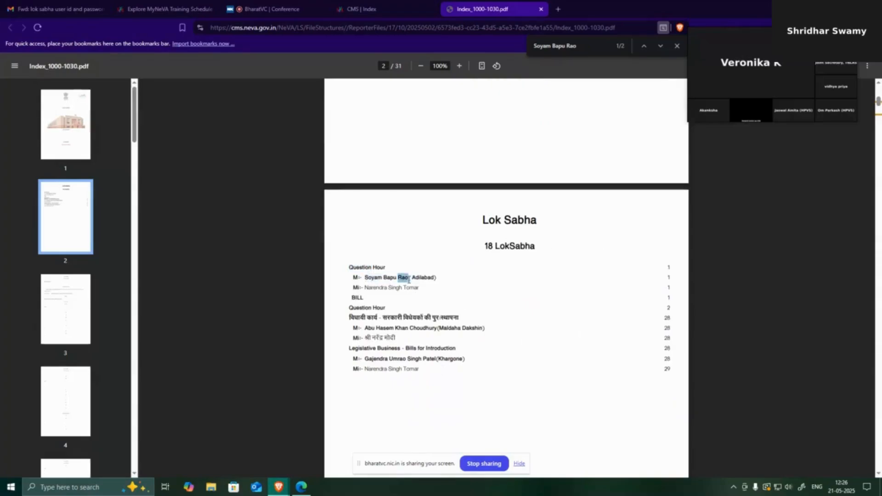
{"action": "left_click", "coordinate": [408, 281]}
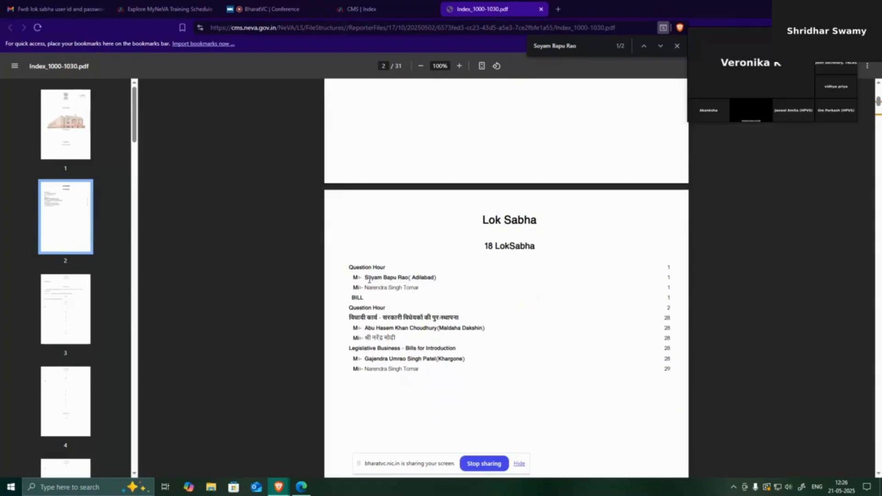
{"action": "left_click_drag", "start_coordinate": [366, 278], "coordinate": [408, 279]}
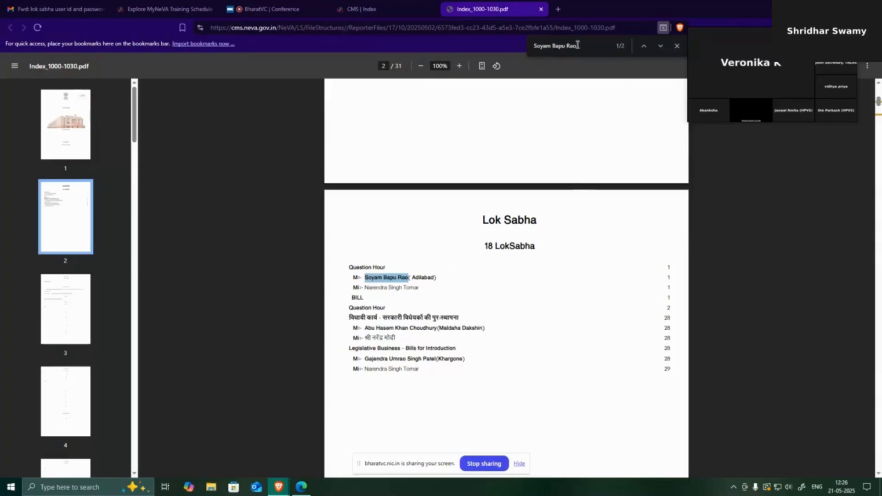
{"action": "left_click", "coordinate": [661, 47]}
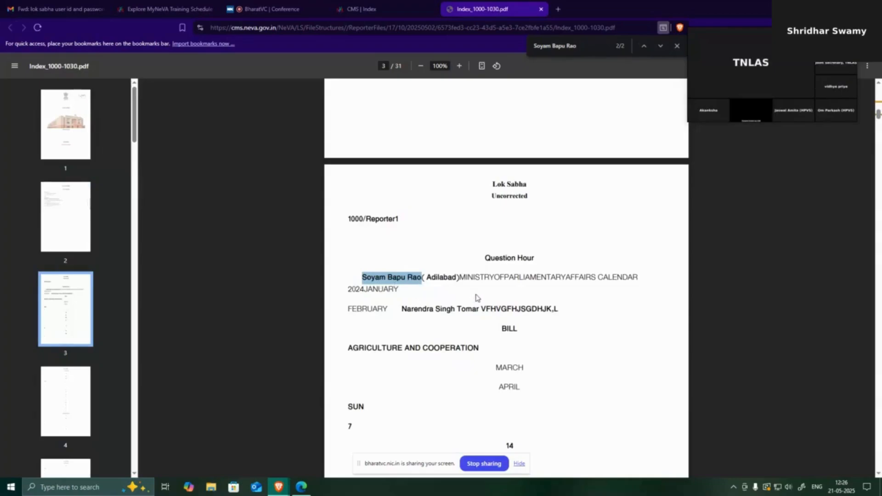
{"action": "scroll", "coordinate": [481, 299], "scroll_direction": "down", "scroll_amount": 1}
{"action": "scroll", "coordinate": [482, 319], "scroll_direction": "down", "scroll_amount": 9}
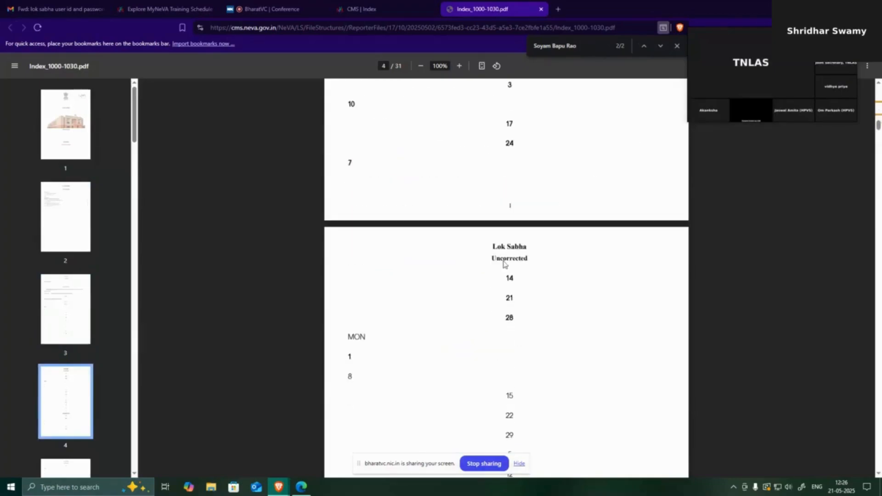
{"action": "scroll", "coordinate": [526, 206], "scroll_direction": "up", "scroll_amount": 18}
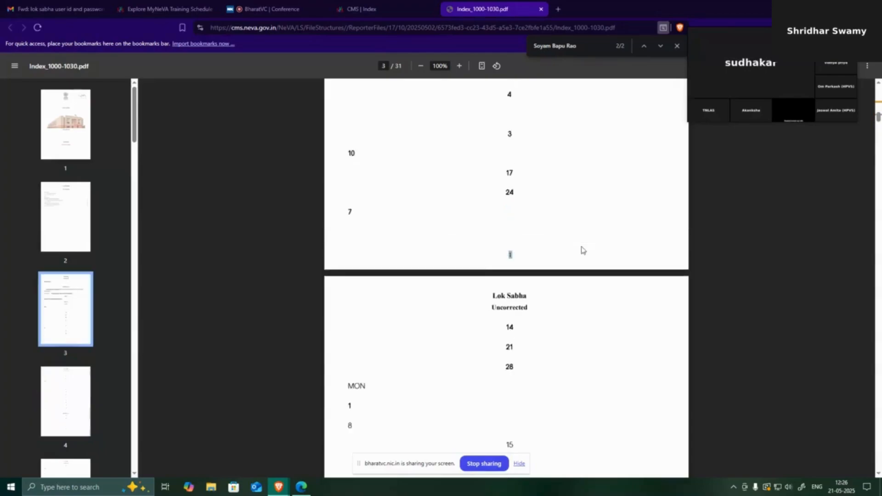
Search the PDF for the member listed under the Hindi bills-introduction heading in the index and go to the proceedings match
{"action": "scroll", "coordinate": [583, 241], "scroll_direction": "up", "scroll_amount": 4}
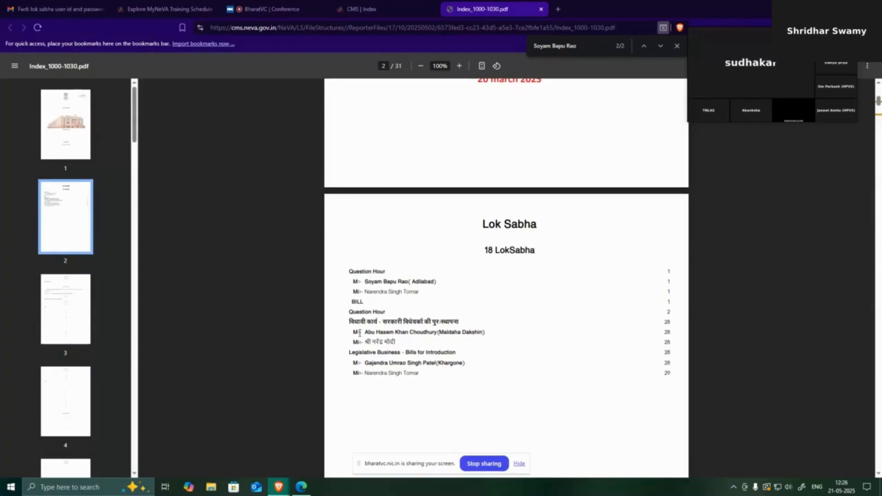
{"action": "left_click_drag", "start_coordinate": [366, 334], "coordinate": [434, 335]}
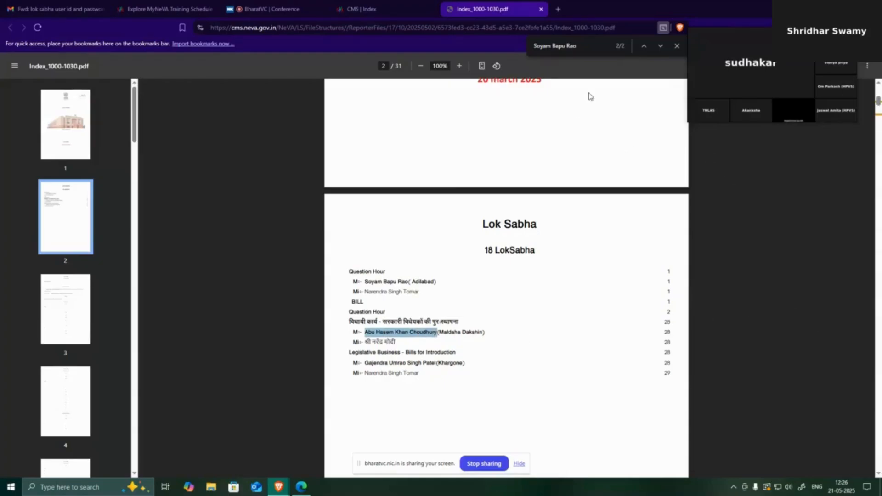
{"action": "left_click", "coordinate": [588, 49]}
{"action": "double_click", "coordinate": [589, 48]}
{"action": "left_click_drag", "start_coordinate": [589, 47], "coordinate": [495, 49]}
{"action": "type", "text": "Abu Hasem Khan Choudhury"}
{"action": "left_click", "coordinate": [660, 47]}
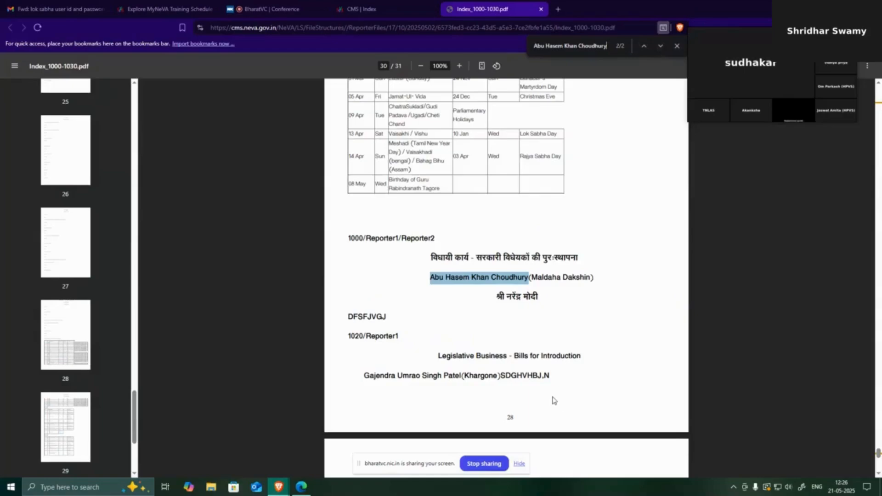
Examine the holiday-table pages preceding the matched entry, and return to the Proceeding Entry page's merged file row
{"action": "scroll", "coordinate": [554, 399], "scroll_direction": "up", "scroll_amount": 2}
{"action": "scroll", "coordinate": [554, 399], "scroll_direction": "up", "scroll_amount": 3}
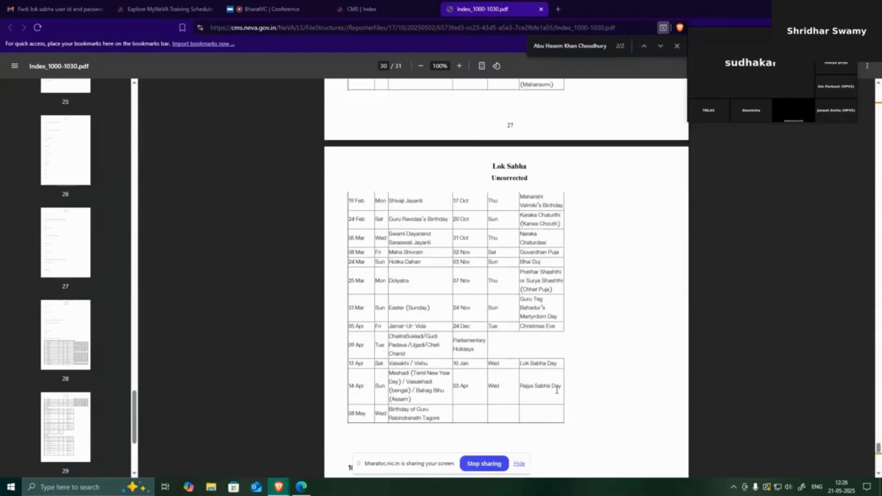
{"action": "scroll", "coordinate": [556, 390], "scroll_direction": "up", "scroll_amount": 5}
{"action": "scroll", "coordinate": [557, 389], "scroll_direction": "down", "scroll_amount": 4}
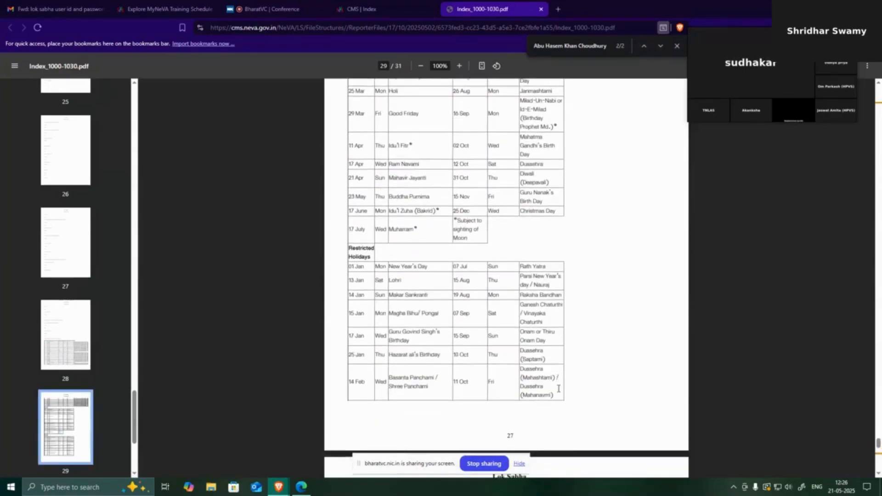
{"action": "scroll", "coordinate": [558, 389], "scroll_direction": "up", "scroll_amount": 8}
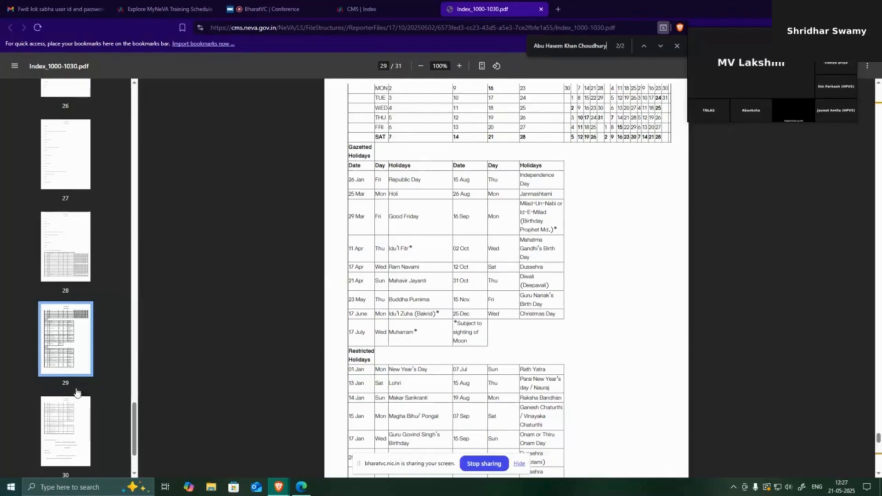
{"action": "left_click", "coordinate": [395, 11]}
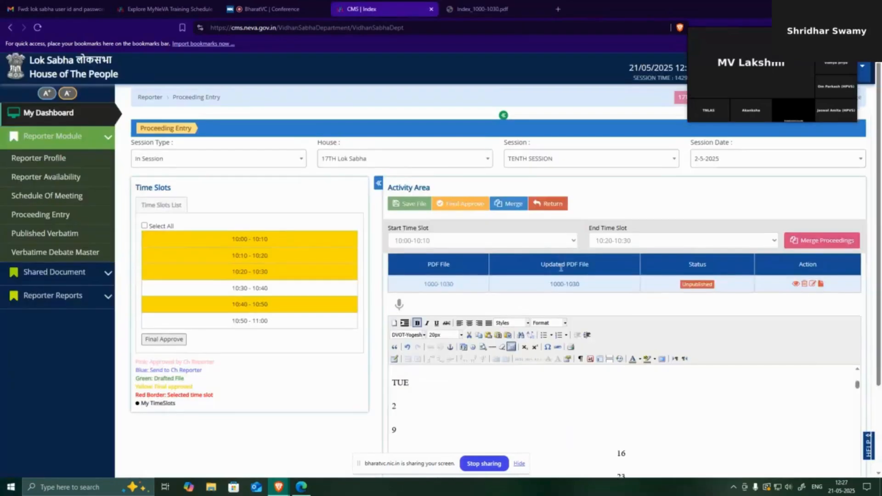
{"action": "scroll", "coordinate": [748, 262], "scroll_direction": "down", "scroll_amount": 1}
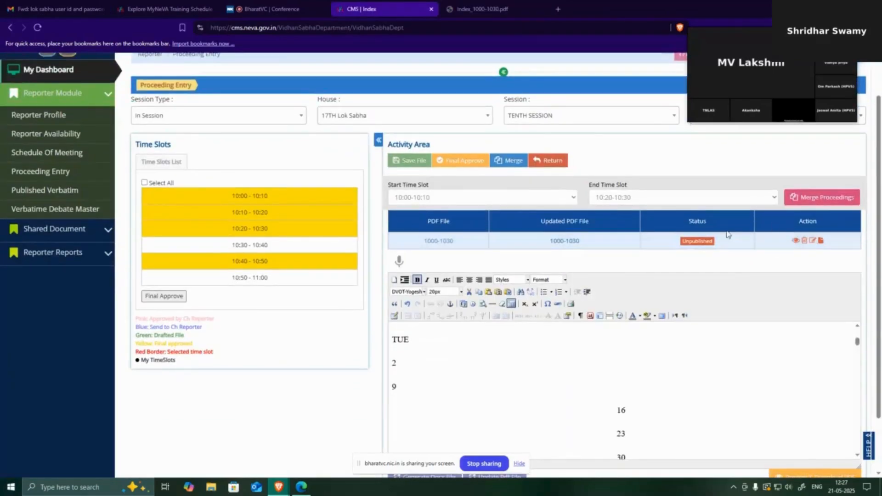
Publish the merged 1000-1030 verbatim debate file and confirm the publication
{"action": "left_click", "coordinate": [795, 242]}
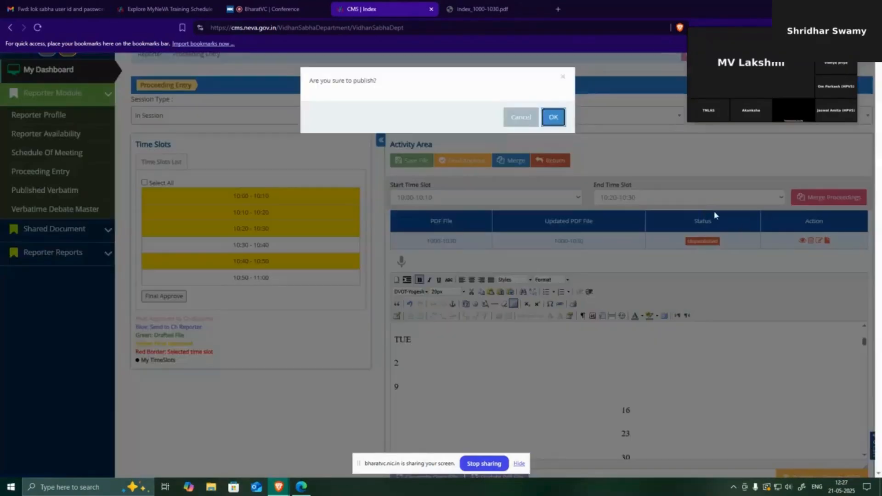
{"action": "left_click", "coordinate": [553, 117]}
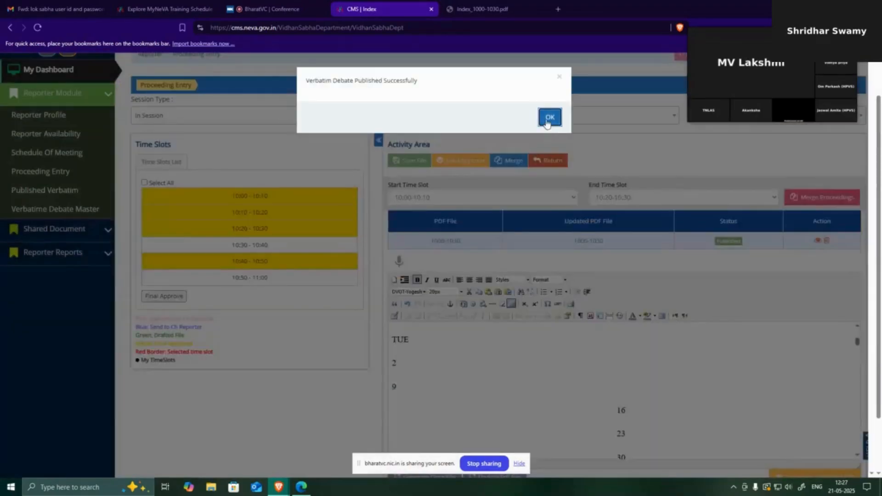
{"action": "left_click", "coordinate": [552, 117]}
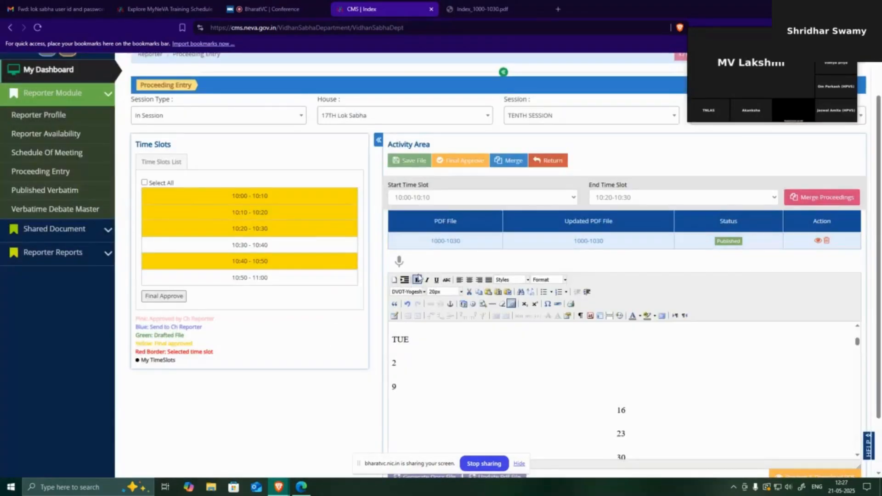
{"action": "scroll", "coordinate": [524, 336], "scroll_direction": "up", "scroll_amount": 3}
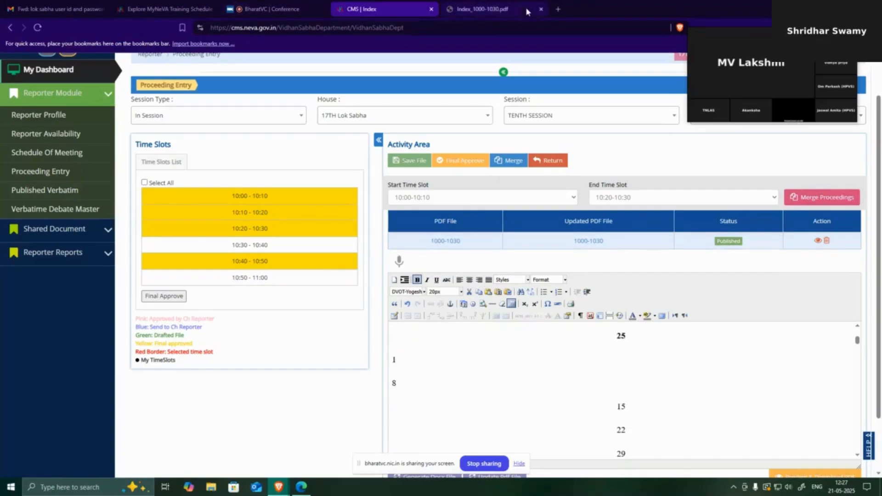
Open the reporter's Date Wise Reports and review the available question and document types, from Starred Questions to LOB Doc
{"action": "left_click", "coordinate": [81, 253]}
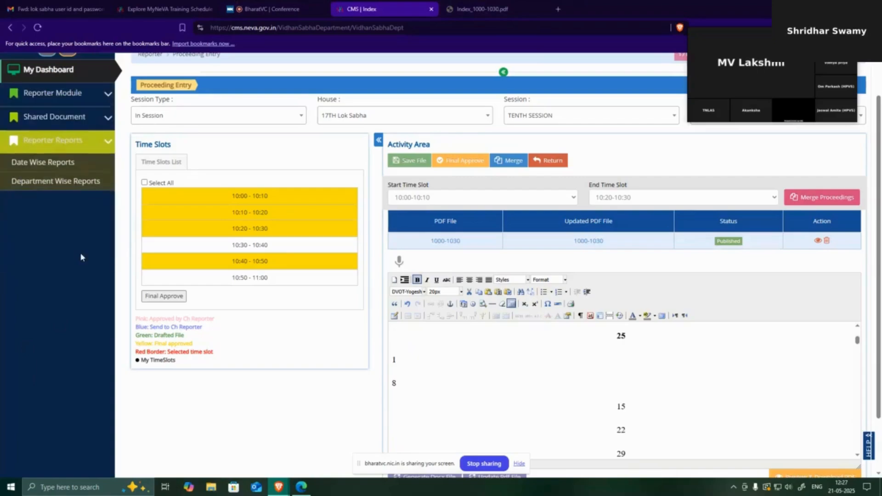
{"action": "left_click", "coordinate": [49, 166]}
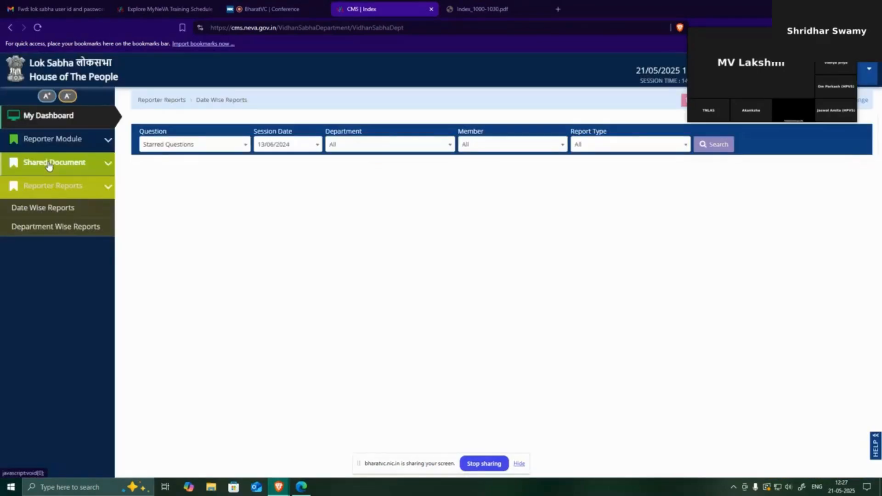
{"action": "left_click", "coordinate": [223, 146]}
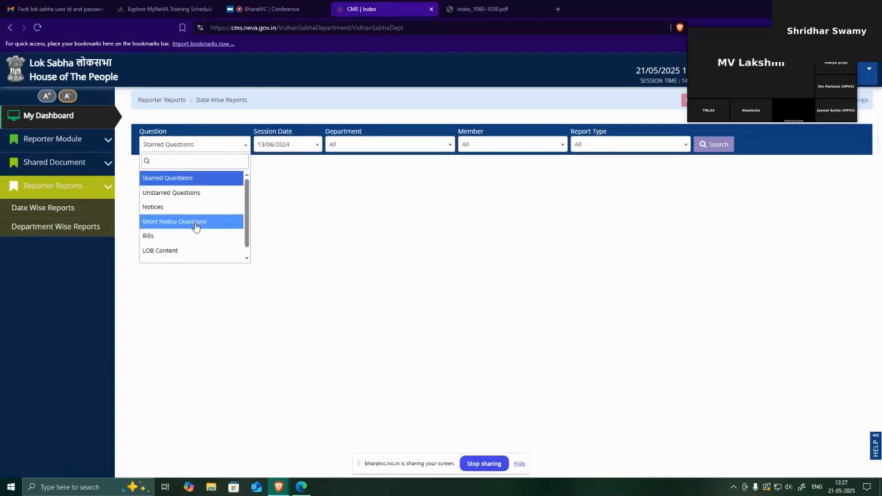
{"action": "scroll", "coordinate": [210, 257], "scroll_direction": "down", "scroll_amount": 1}
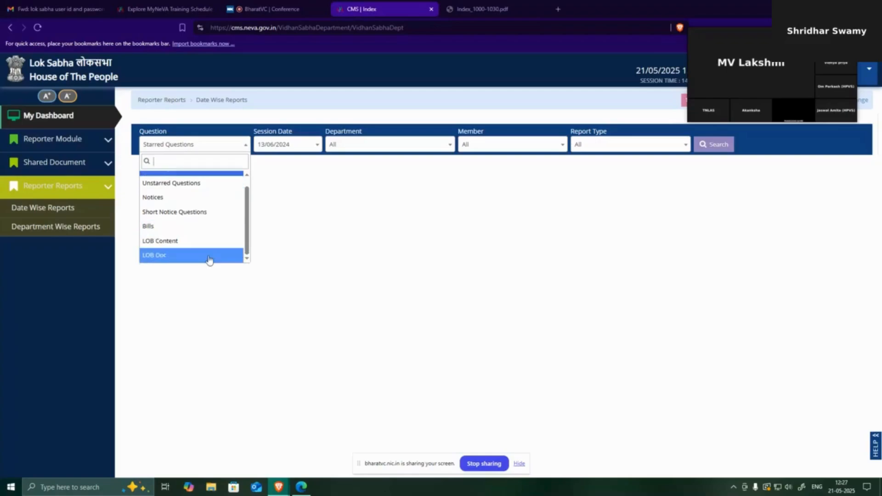
{"action": "left_click", "coordinate": [378, 235]}
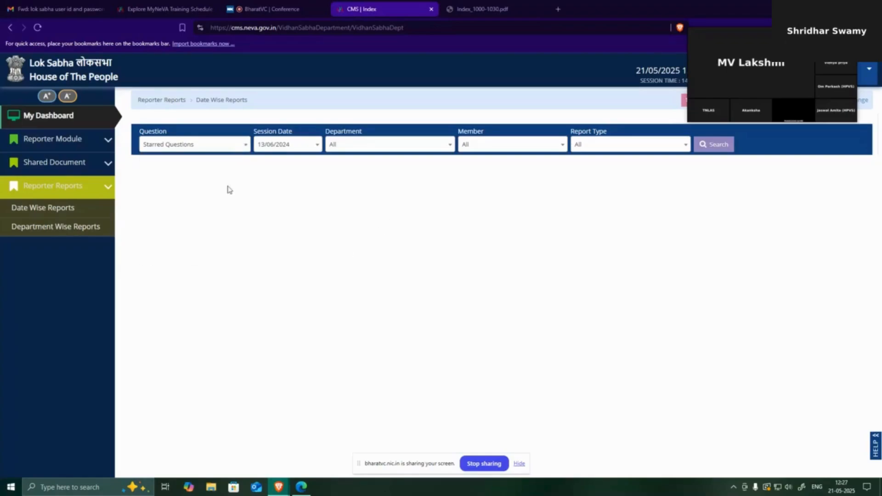
{"action": "left_click", "coordinate": [199, 152]}
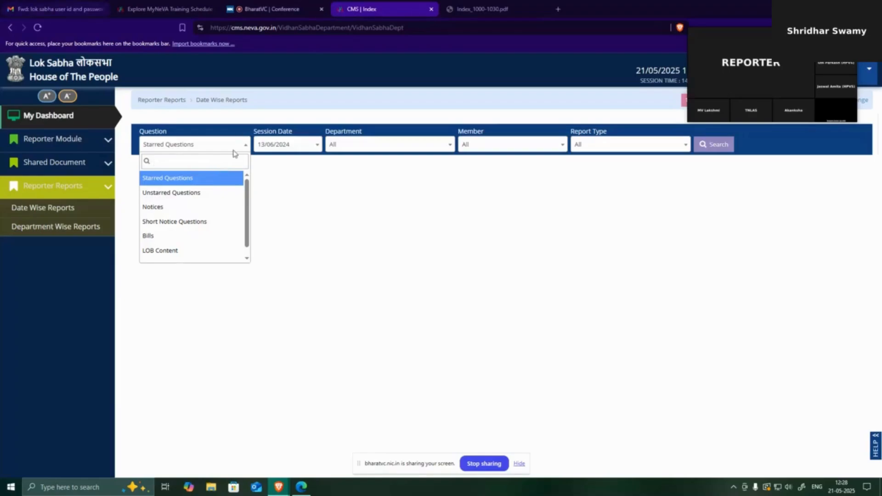
{"action": "left_click", "coordinate": [267, 9]}
{"action": "left_click", "coordinate": [393, 9]}
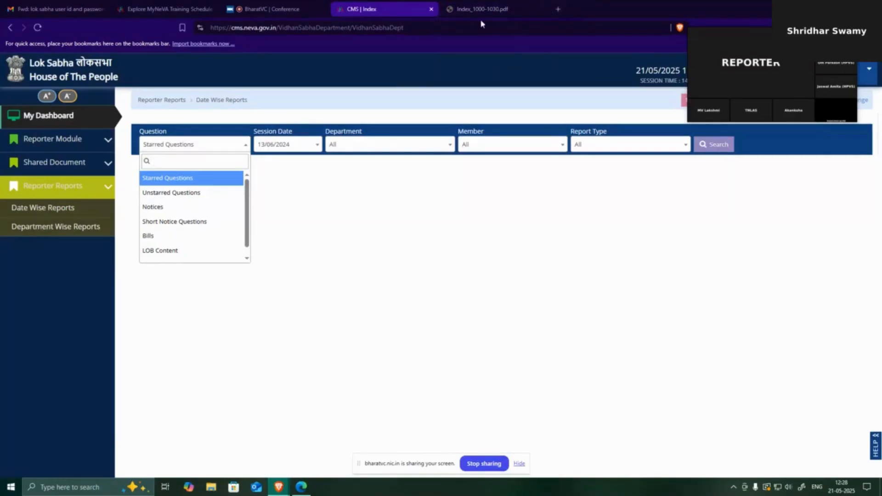
Open neva.gov.in in a new browser tab and go to the Lok Sabha's public site
{"action": "left_click", "coordinate": [559, 10]}
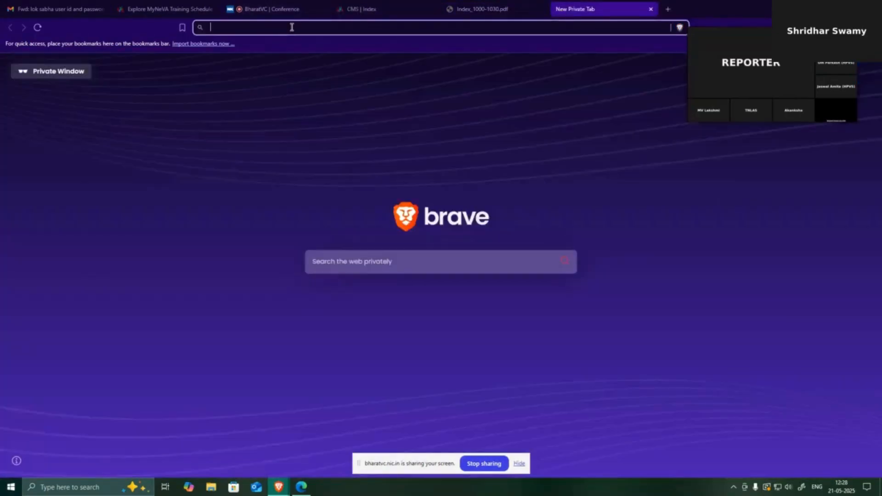
{"action": "type", "text": "neva.gov.in"}
{"action": "key", "text": "Return"}
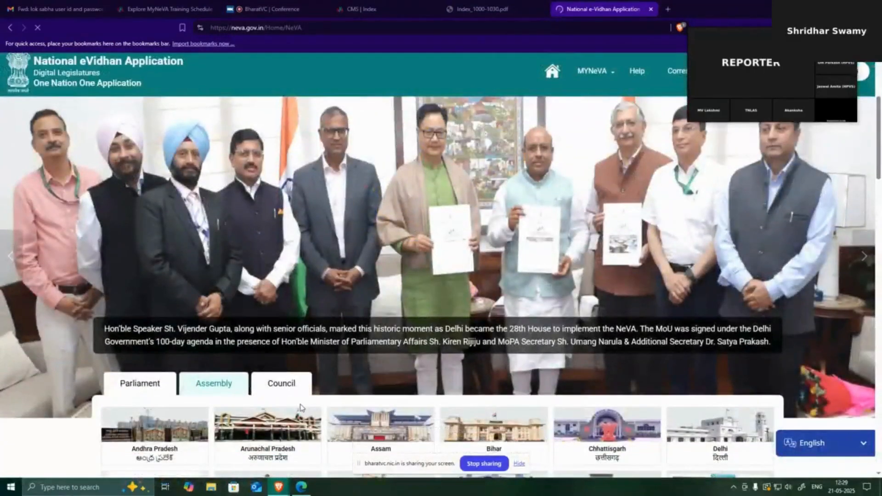
{"action": "scroll", "coordinate": [146, 244], "scroll_direction": "down", "scroll_amount": 4}
{"action": "left_click", "coordinate": [138, 223]}
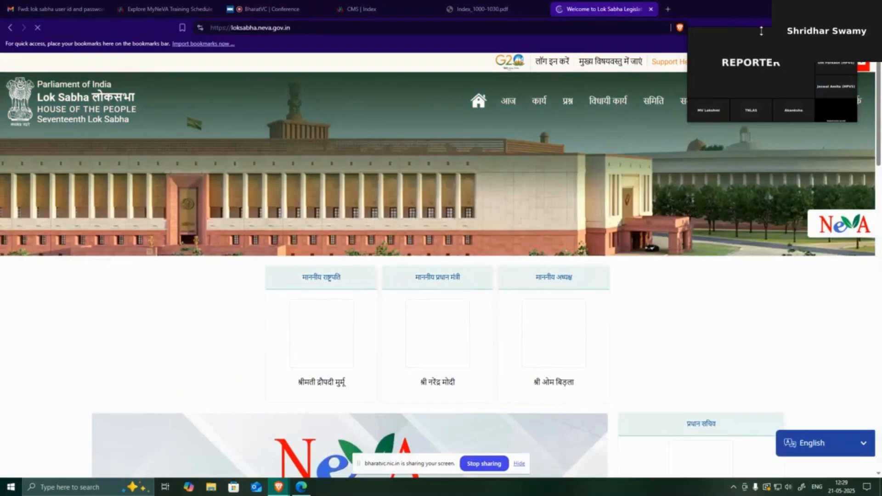
Open the Uncorrected Debates section of the Lok Sabha site's debates, with the meeting video moved out of the way
{"action": "left_click_drag", "start_coordinate": [771, 39], "coordinate": [125, 63]}
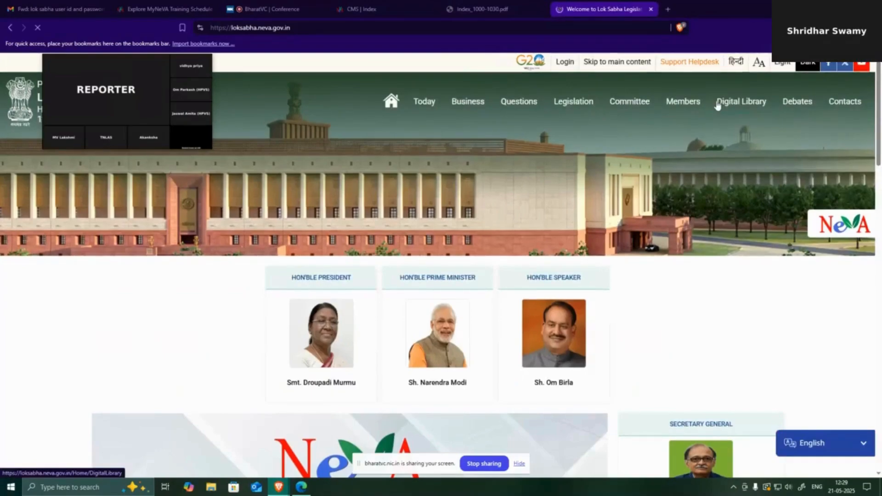
{"action": "left_click", "coordinate": [799, 105]}
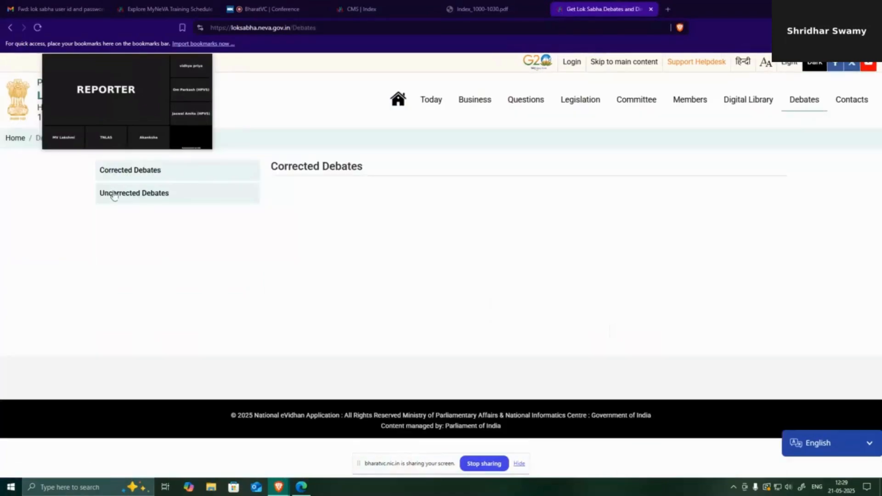
{"action": "left_click", "coordinate": [119, 197]}
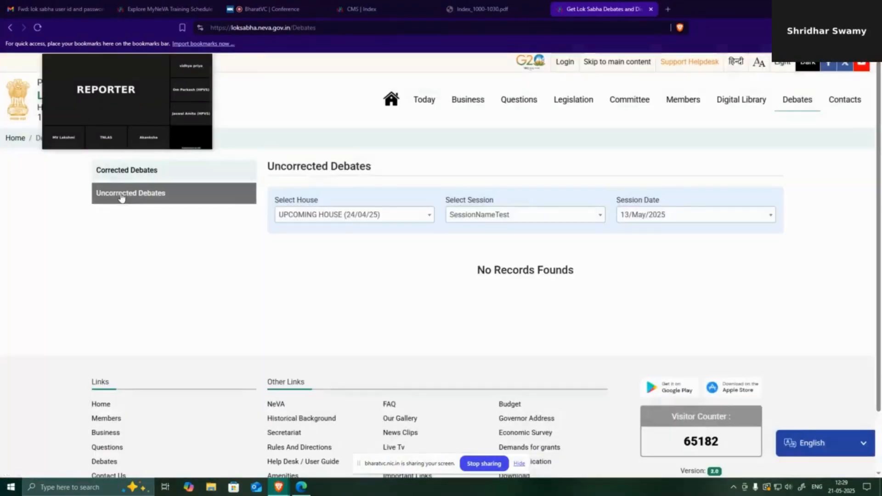
Filter the uncorrected debates to the 17TH Lok Sabha, TENTH SESSION, session date 02/May/2025
{"action": "left_click", "coordinate": [342, 217]}
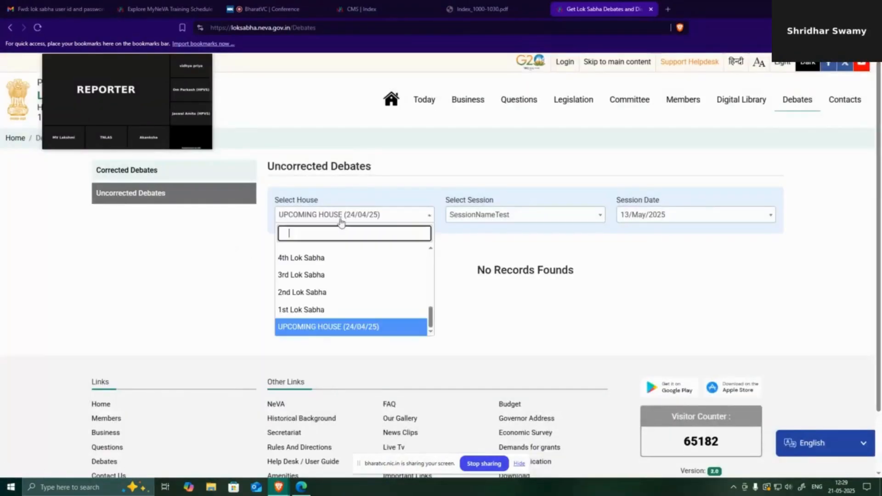
{"action": "scroll", "coordinate": [315, 262], "scroll_direction": "down", "scroll_amount": 2}
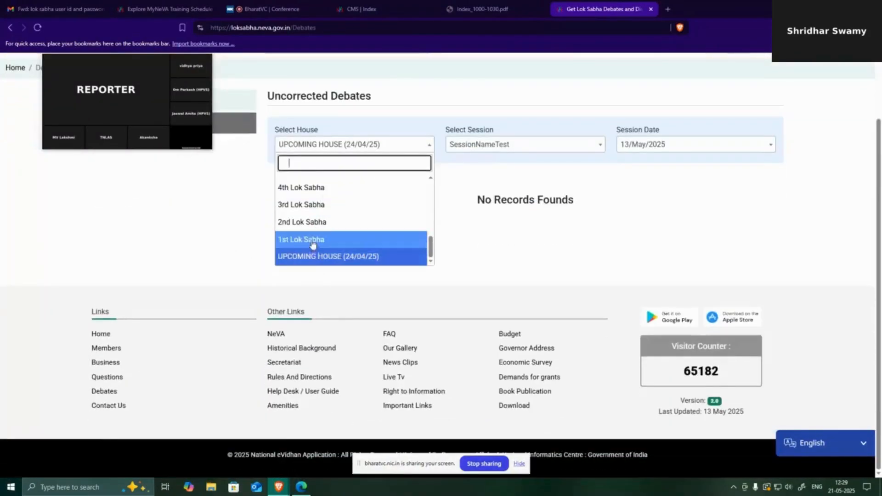
{"action": "scroll", "coordinate": [312, 245], "scroll_direction": "up", "scroll_amount": 5}
{"action": "left_click", "coordinate": [315, 198]}
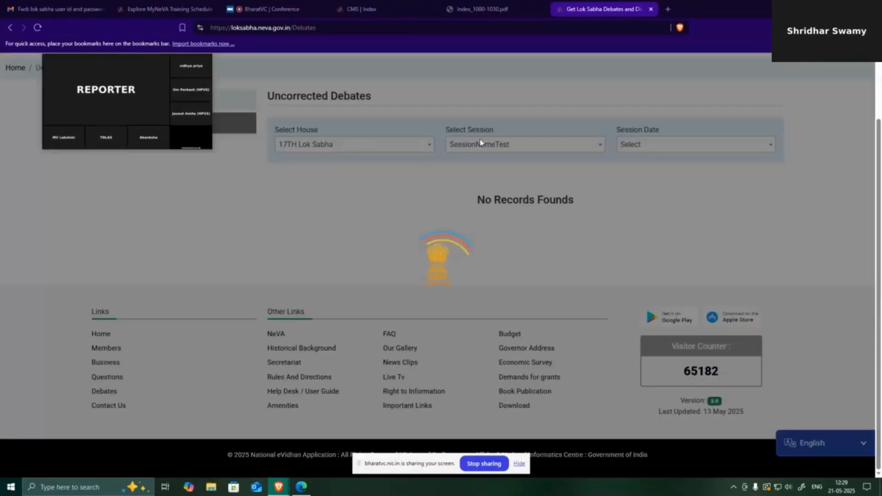
{"action": "left_click", "coordinate": [481, 142]}
{"action": "left_click", "coordinate": [476, 232]}
{"action": "left_click", "coordinate": [660, 146]}
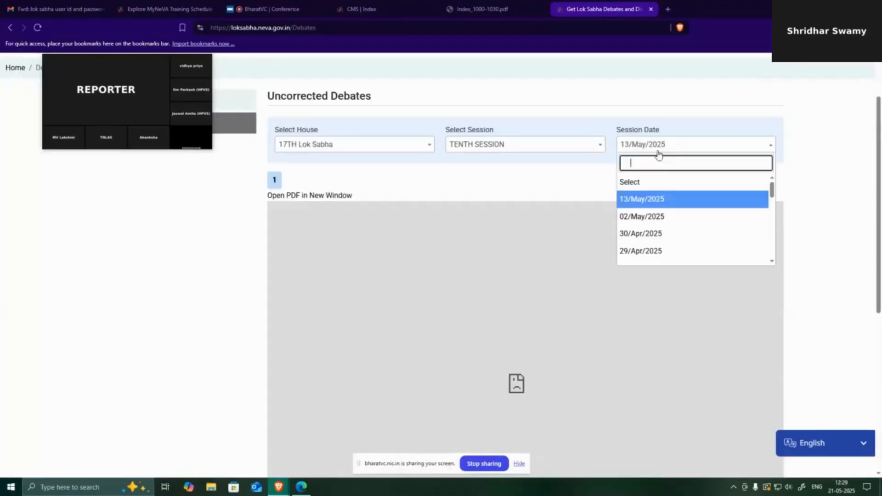
{"action": "scroll", "coordinate": [660, 216], "scroll_direction": "down", "scroll_amount": 10}
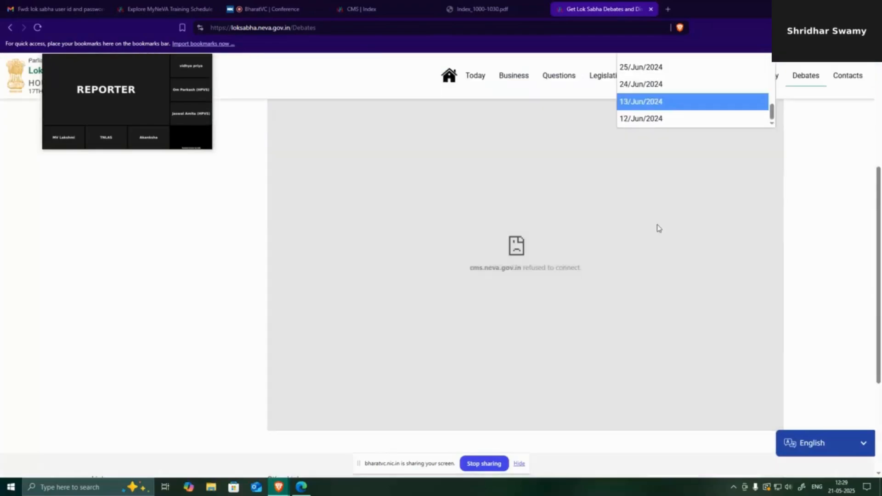
{"action": "scroll", "coordinate": [647, 111], "scroll_direction": "up", "scroll_amount": 10}
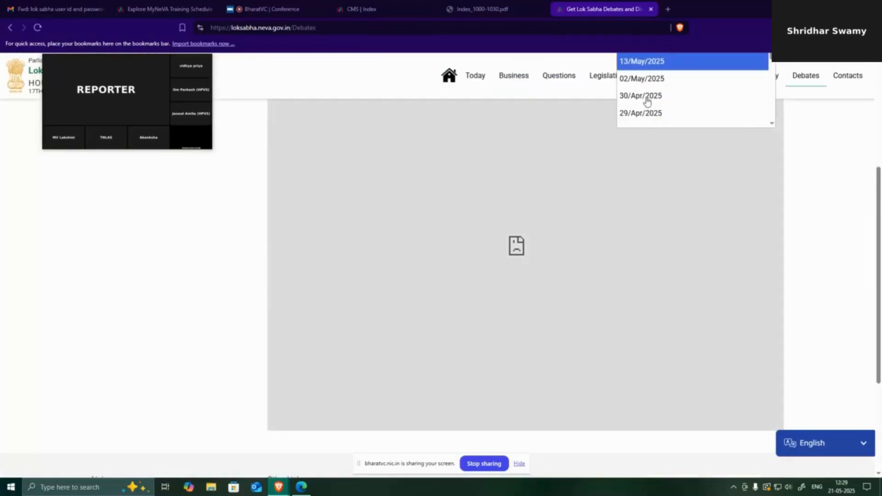
{"action": "left_click", "coordinate": [644, 78]}
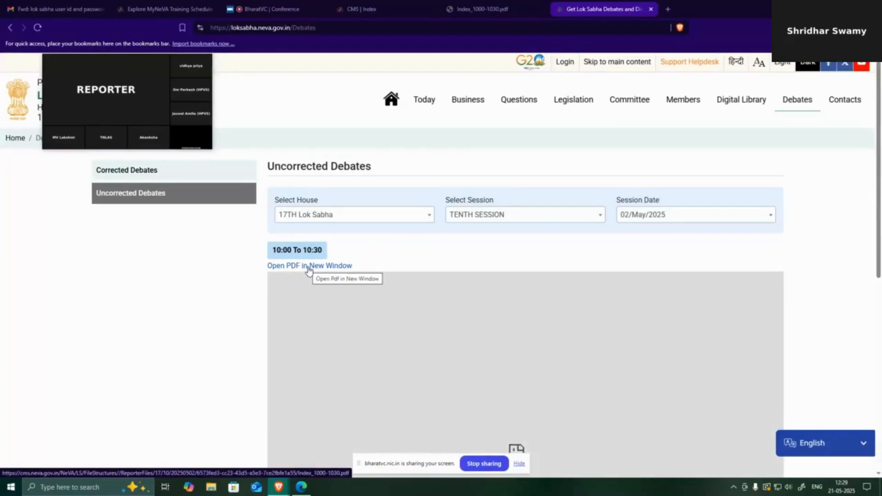
Open the 10:00 to 10:30 debate PDF in a new window and examine its cover, index and first proceedings page
{"action": "left_click", "coordinate": [309, 267]}
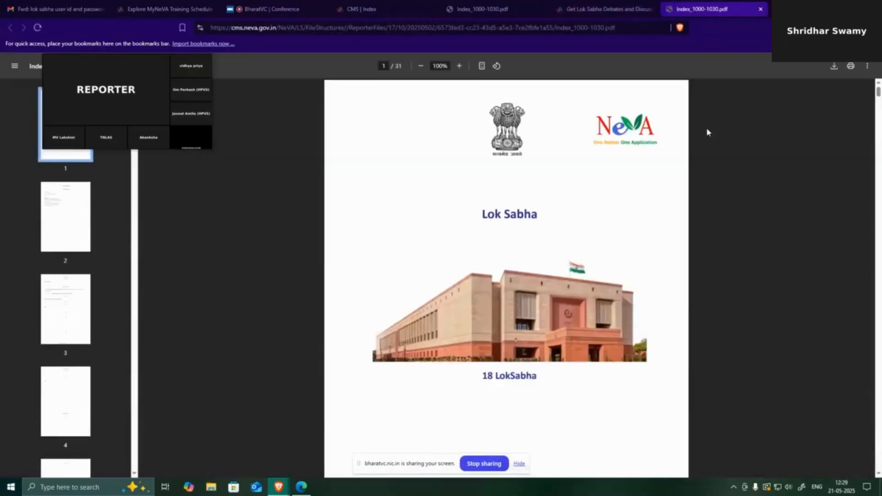
{"action": "scroll", "coordinate": [707, 133], "scroll_direction": "down", "scroll_amount": 5}
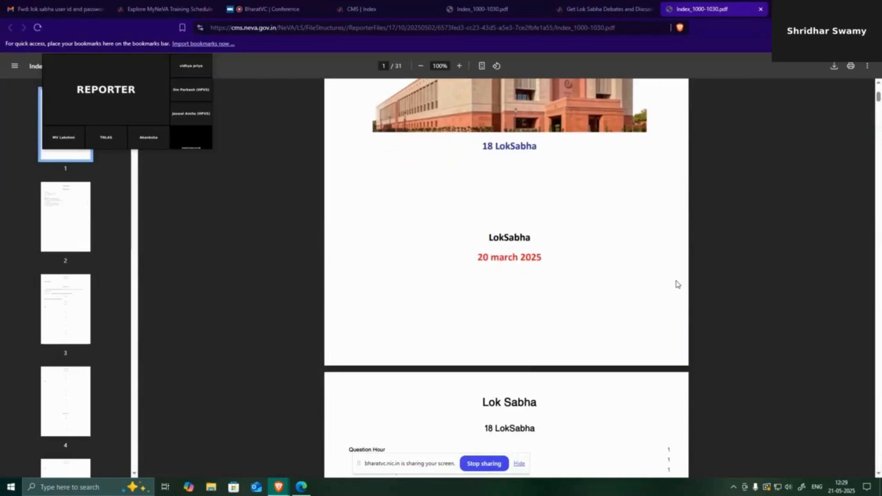
{"action": "scroll", "coordinate": [537, 258], "scroll_direction": "down", "scroll_amount": 1}
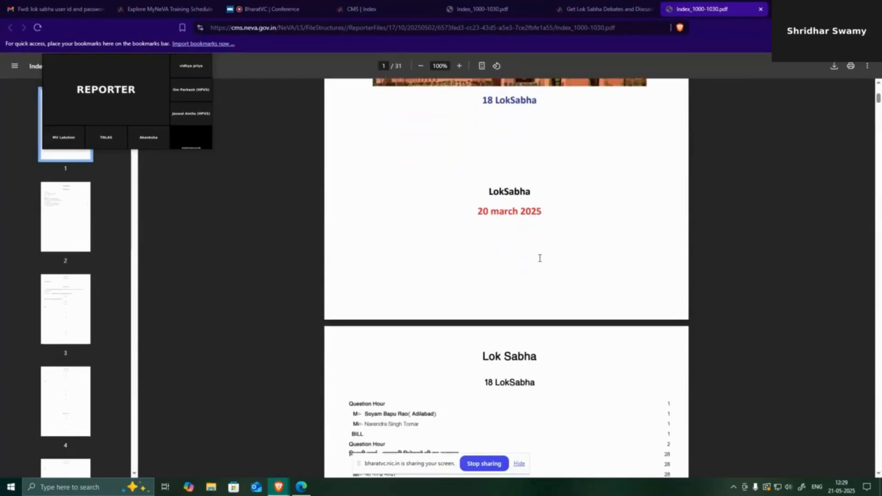
{"action": "scroll", "coordinate": [537, 263], "scroll_direction": "down", "scroll_amount": 5}
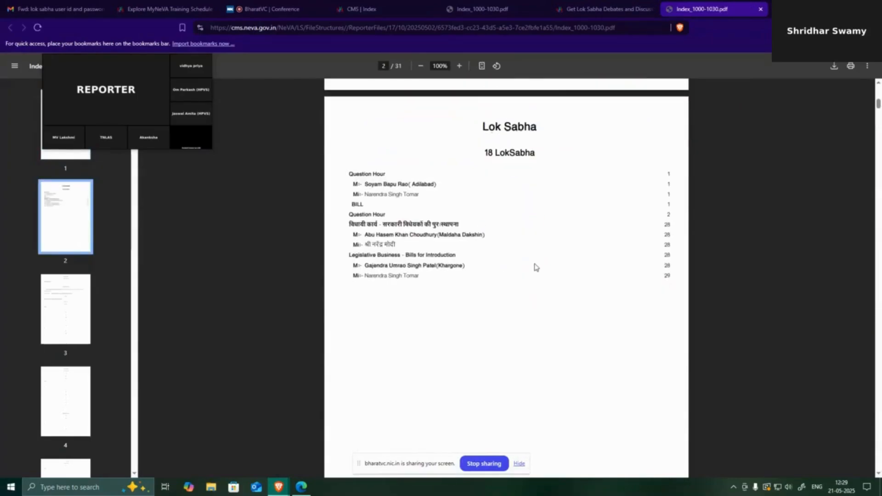
{"action": "scroll", "coordinate": [537, 267], "scroll_direction": "down", "scroll_amount": 12}
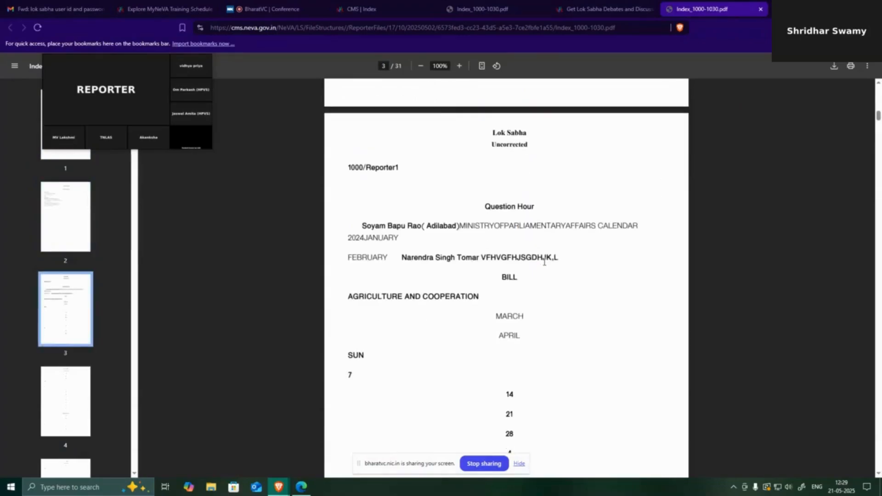
{"action": "scroll", "coordinate": [544, 263], "scroll_direction": "down", "scroll_amount": 2}
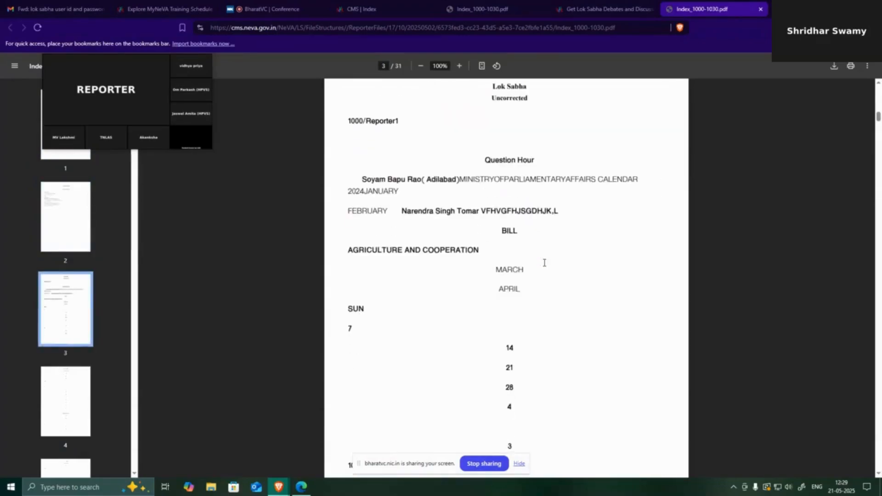
{"action": "scroll", "coordinate": [544, 268], "scroll_direction": "up", "scroll_amount": 3}
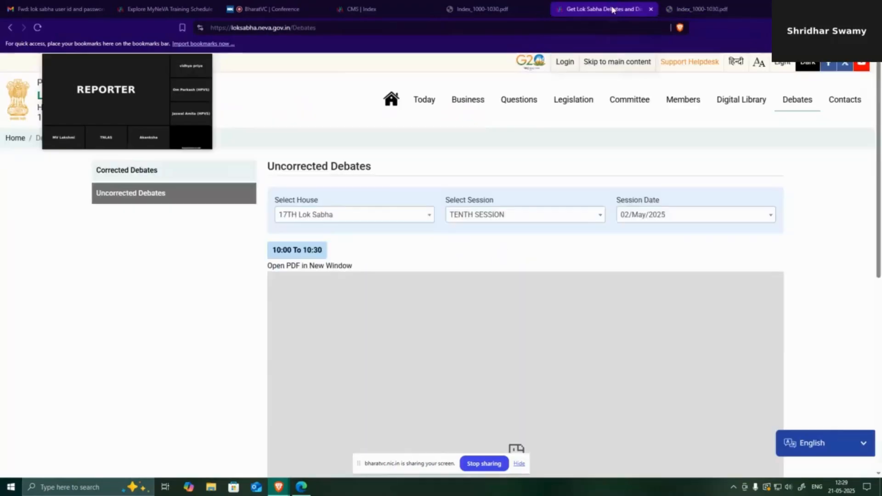
Return to the CMS reporter module's Proceeding Entry page and choose session date 2-5-2025
{"action": "left_click", "coordinate": [613, 8]}
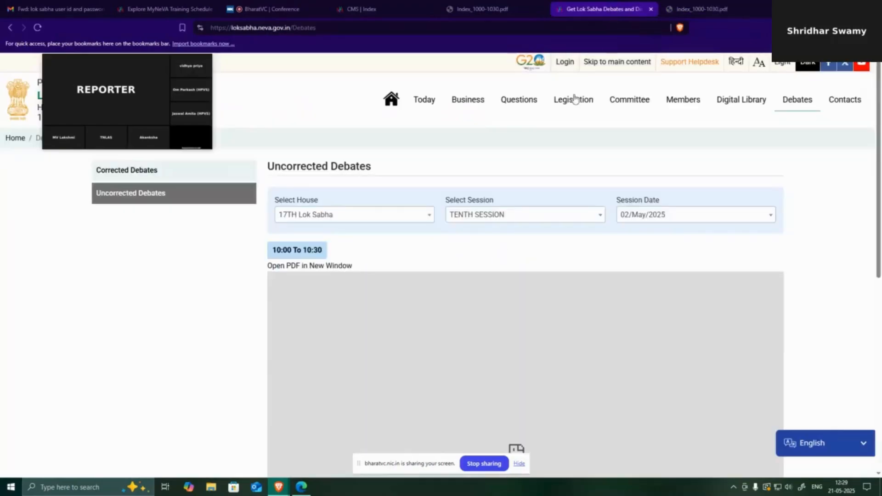
{"action": "left_click", "coordinate": [478, 8]}
{"action": "left_click", "coordinate": [362, 8]}
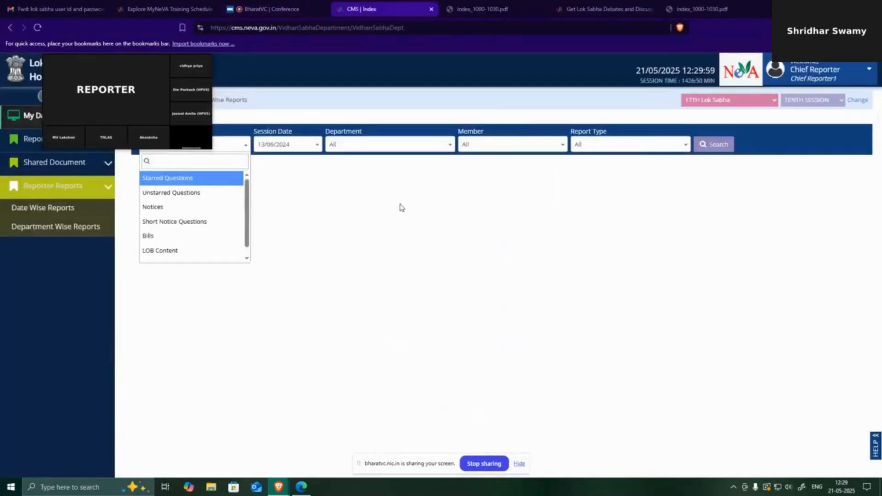
{"action": "left_click", "coordinate": [55, 162]}
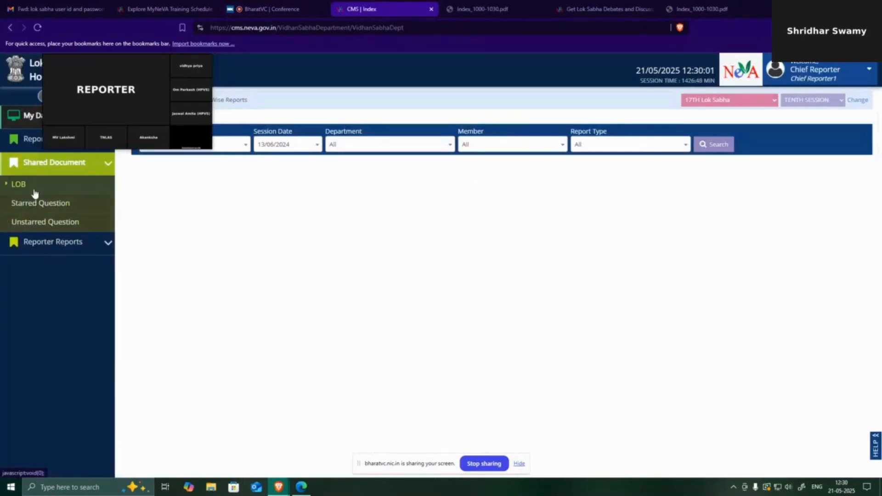
{"action": "left_click", "coordinate": [33, 143]}
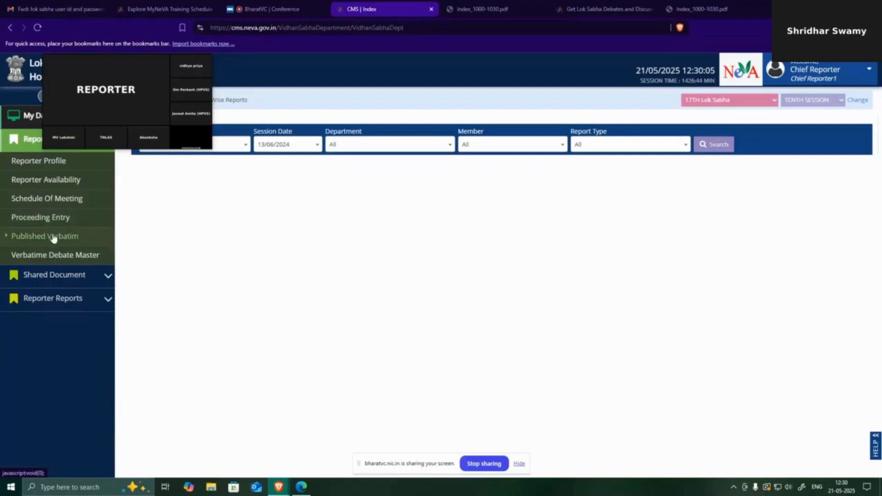
{"action": "left_click", "coordinate": [41, 218]}
{"action": "left_click", "coordinate": [828, 162]}
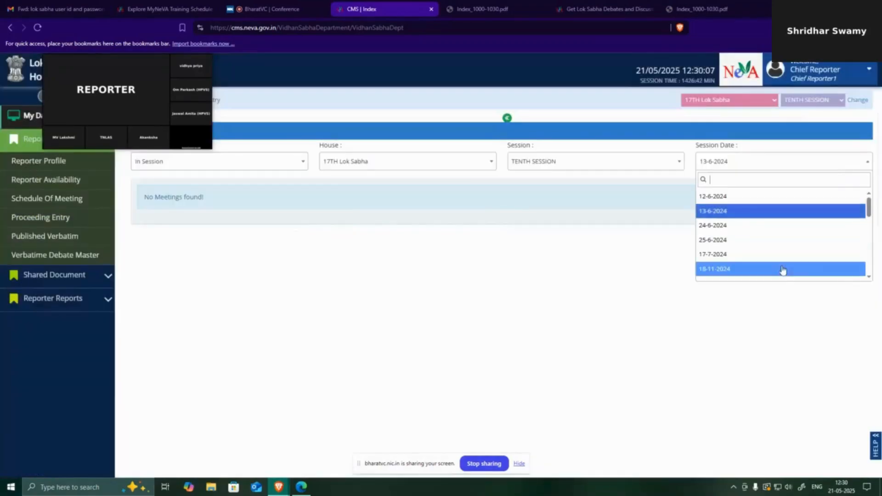
{"action": "scroll", "coordinate": [758, 248], "scroll_direction": "down", "scroll_amount": 6}
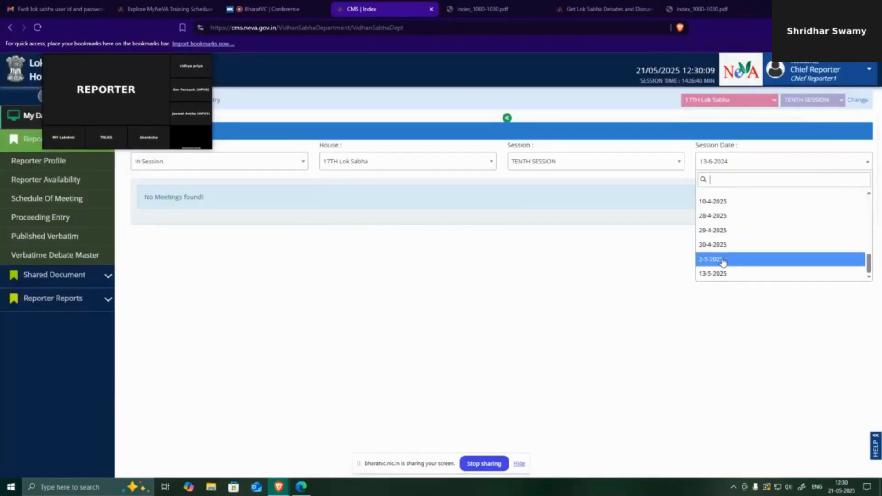